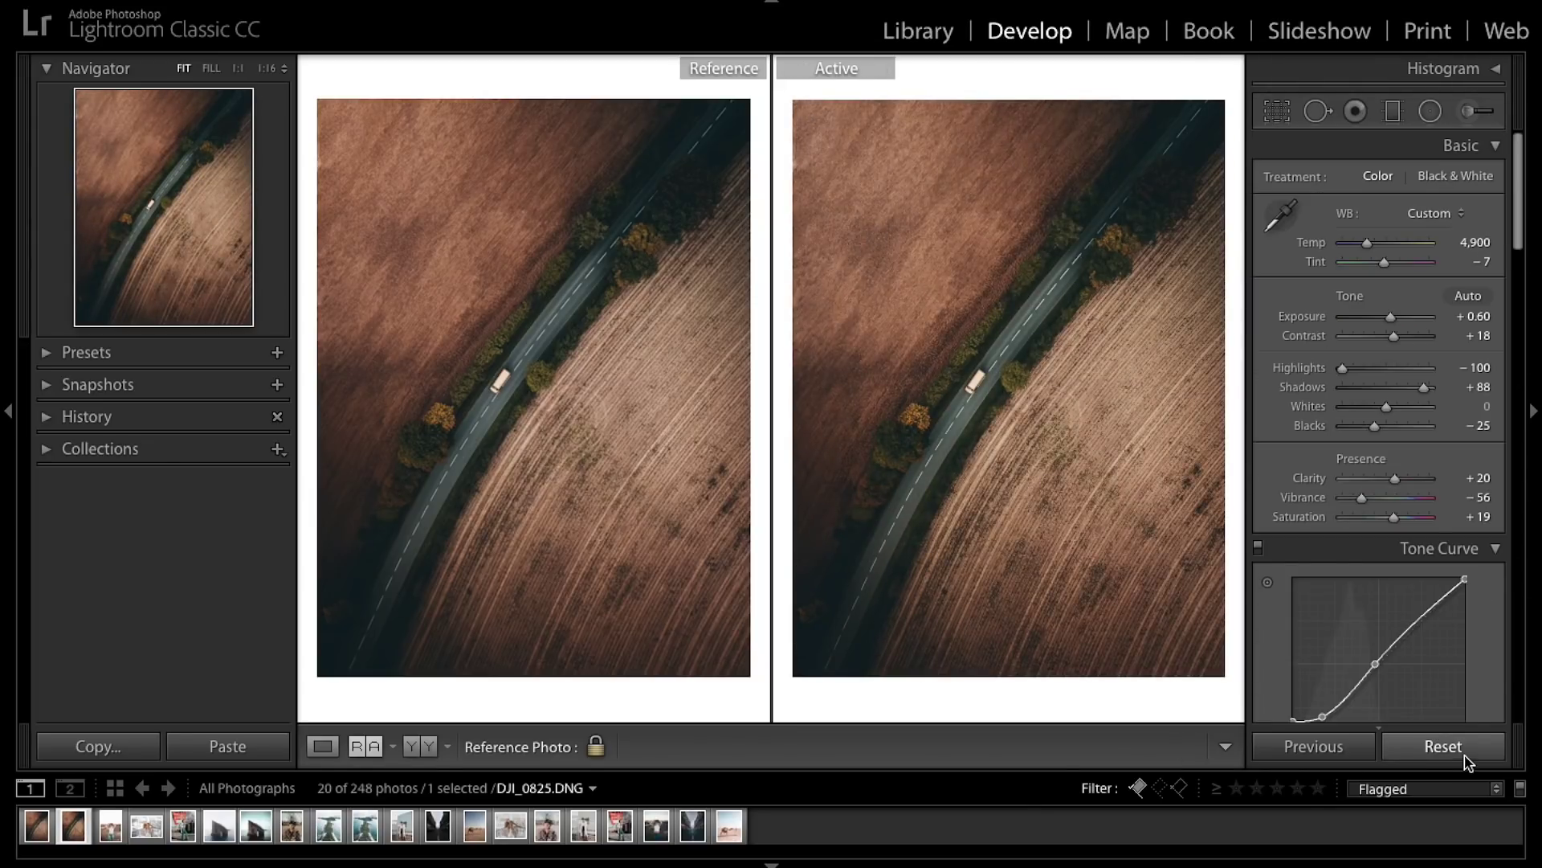
# Step: Show the road photo without edits, then browse the photographer's Instagram feed back to the profile header
pyautogui.press('\\')
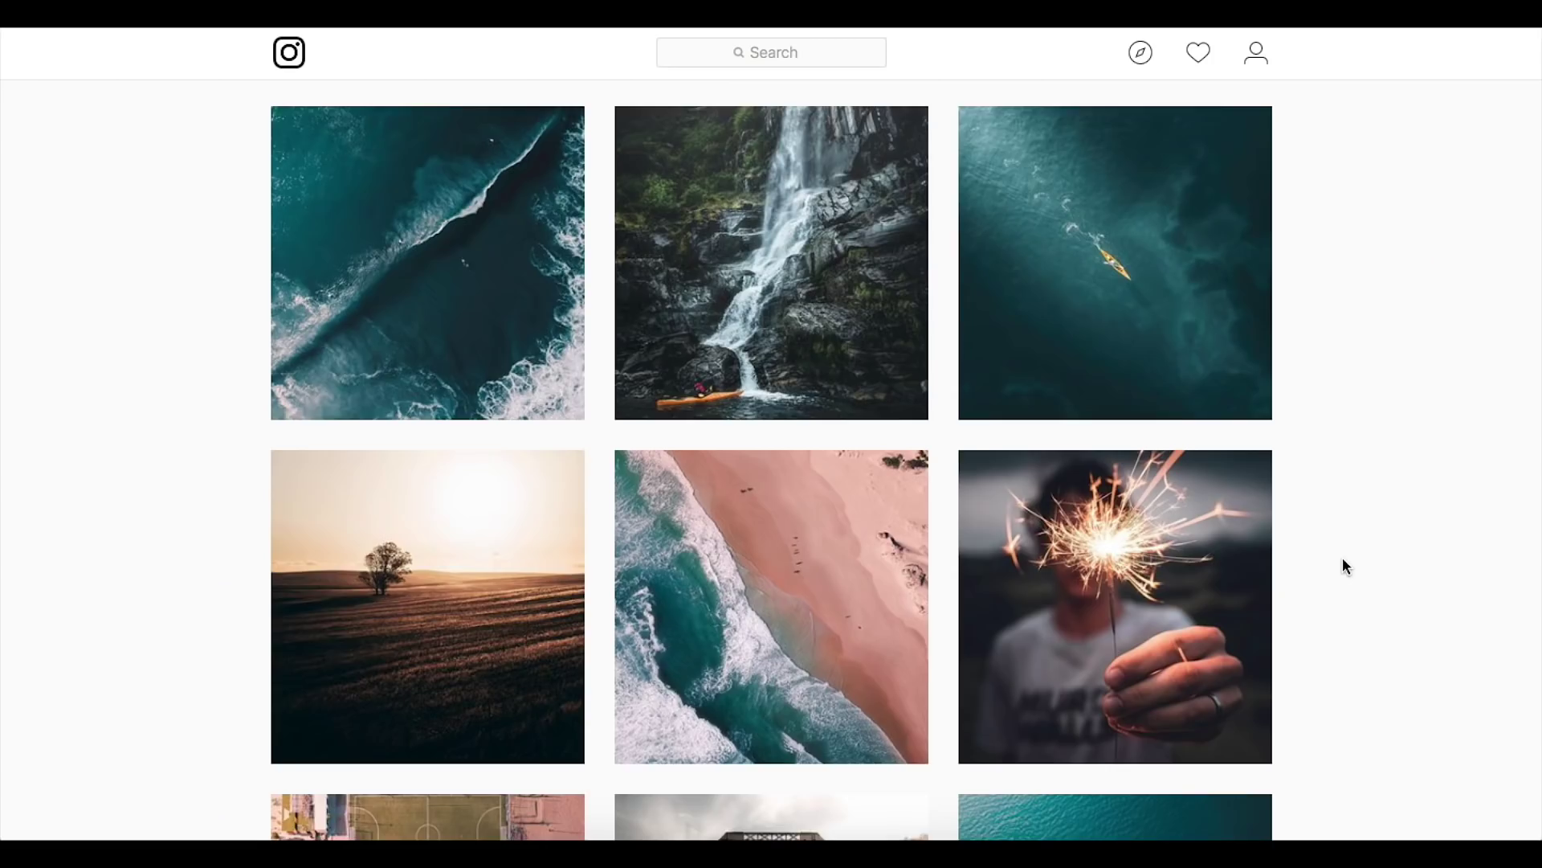
pyautogui.scroll(-10, 1343, 560)
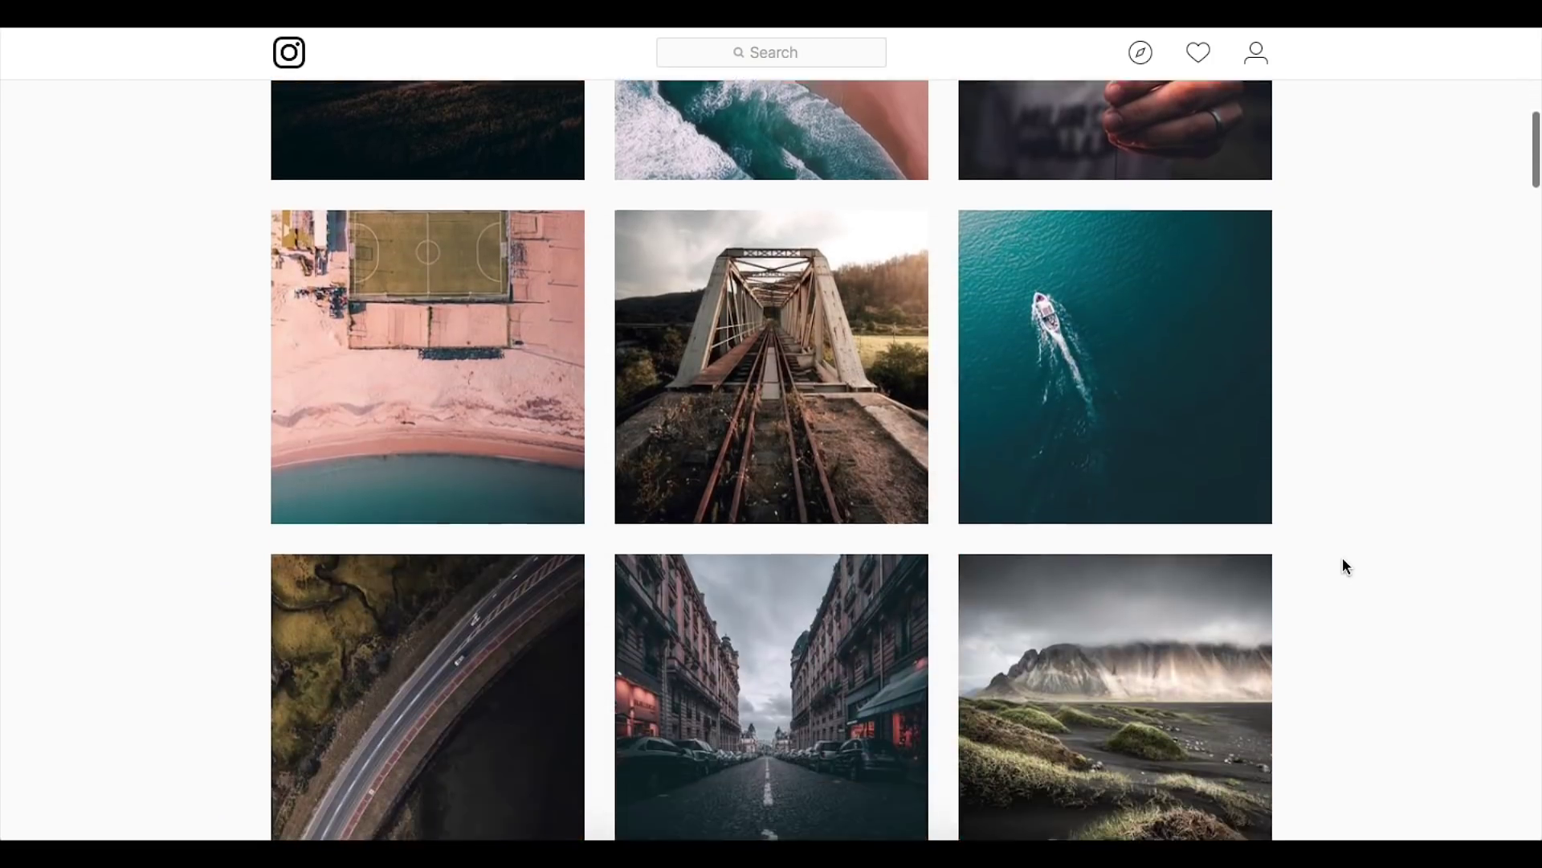
pyautogui.scroll(-3, 1342, 559)
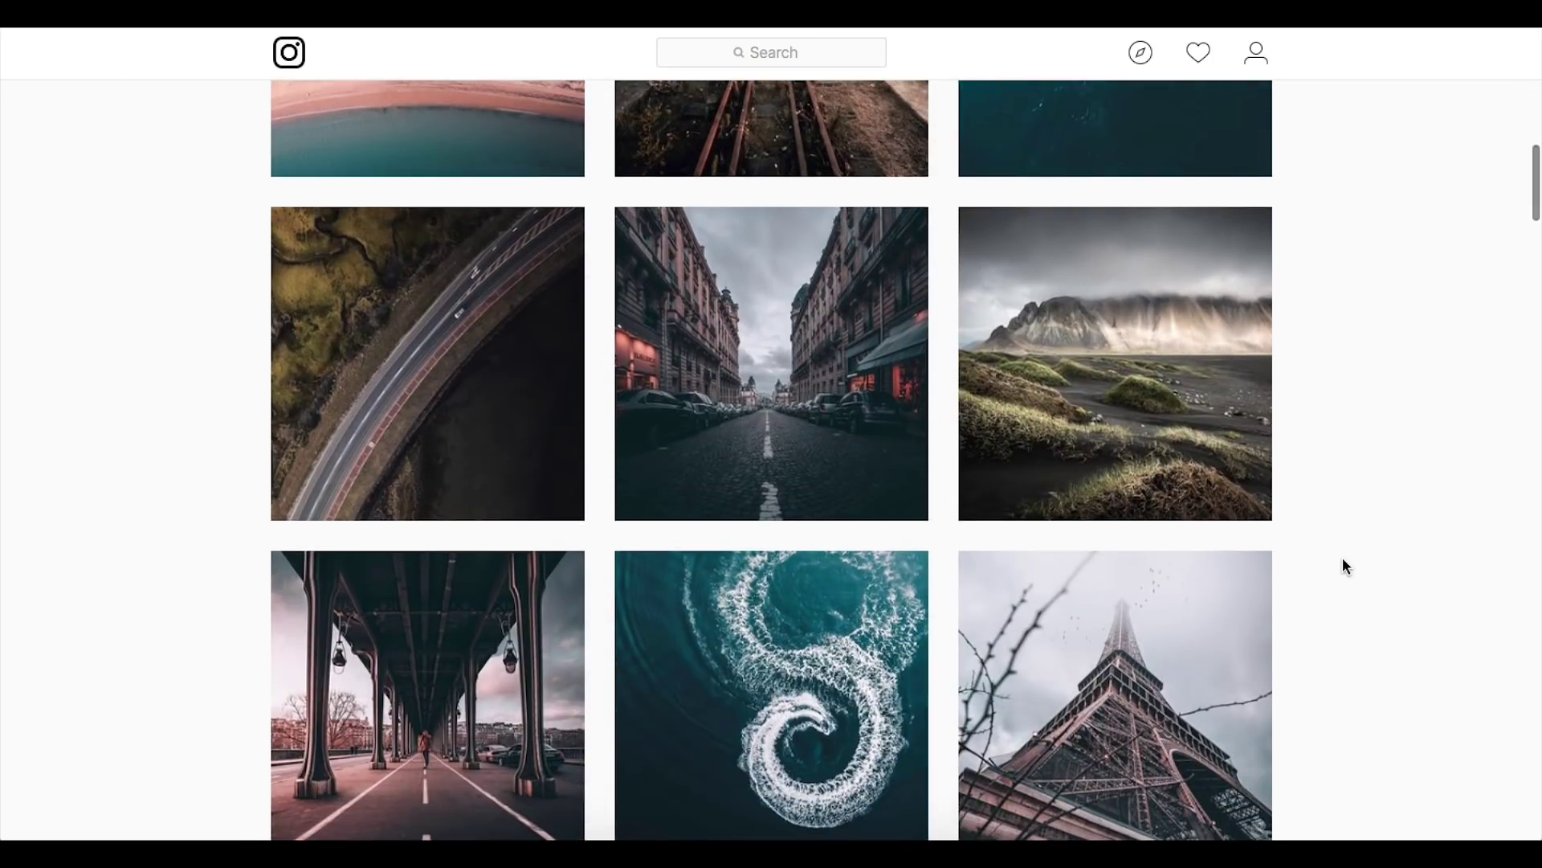
pyautogui.scroll(-3, 1342, 559)
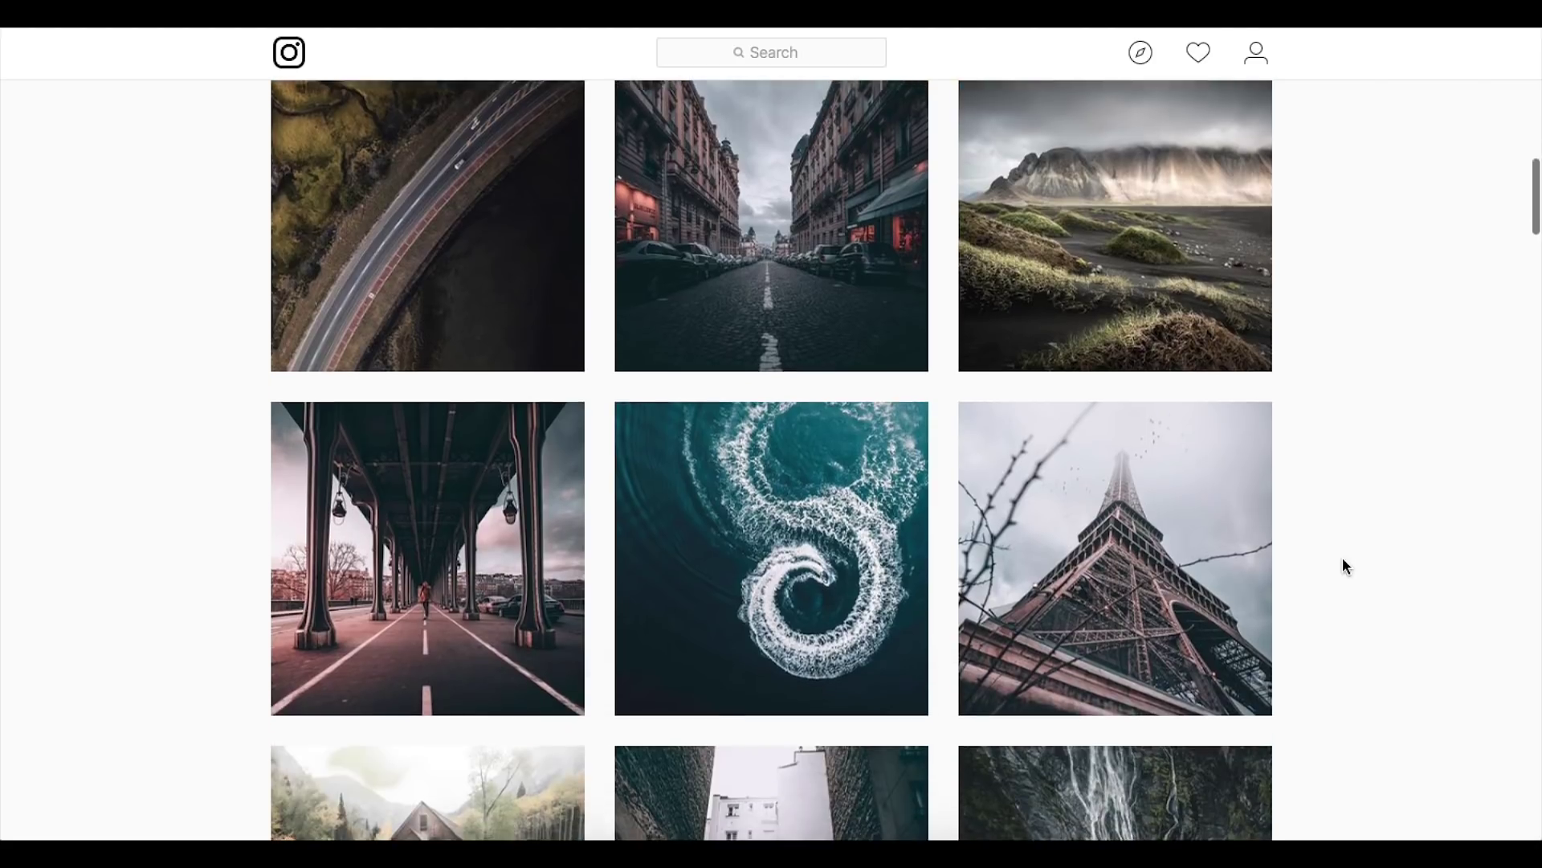
pyautogui.scroll(-3, 1342, 562)
pyautogui.scroll(5, 1342, 562)
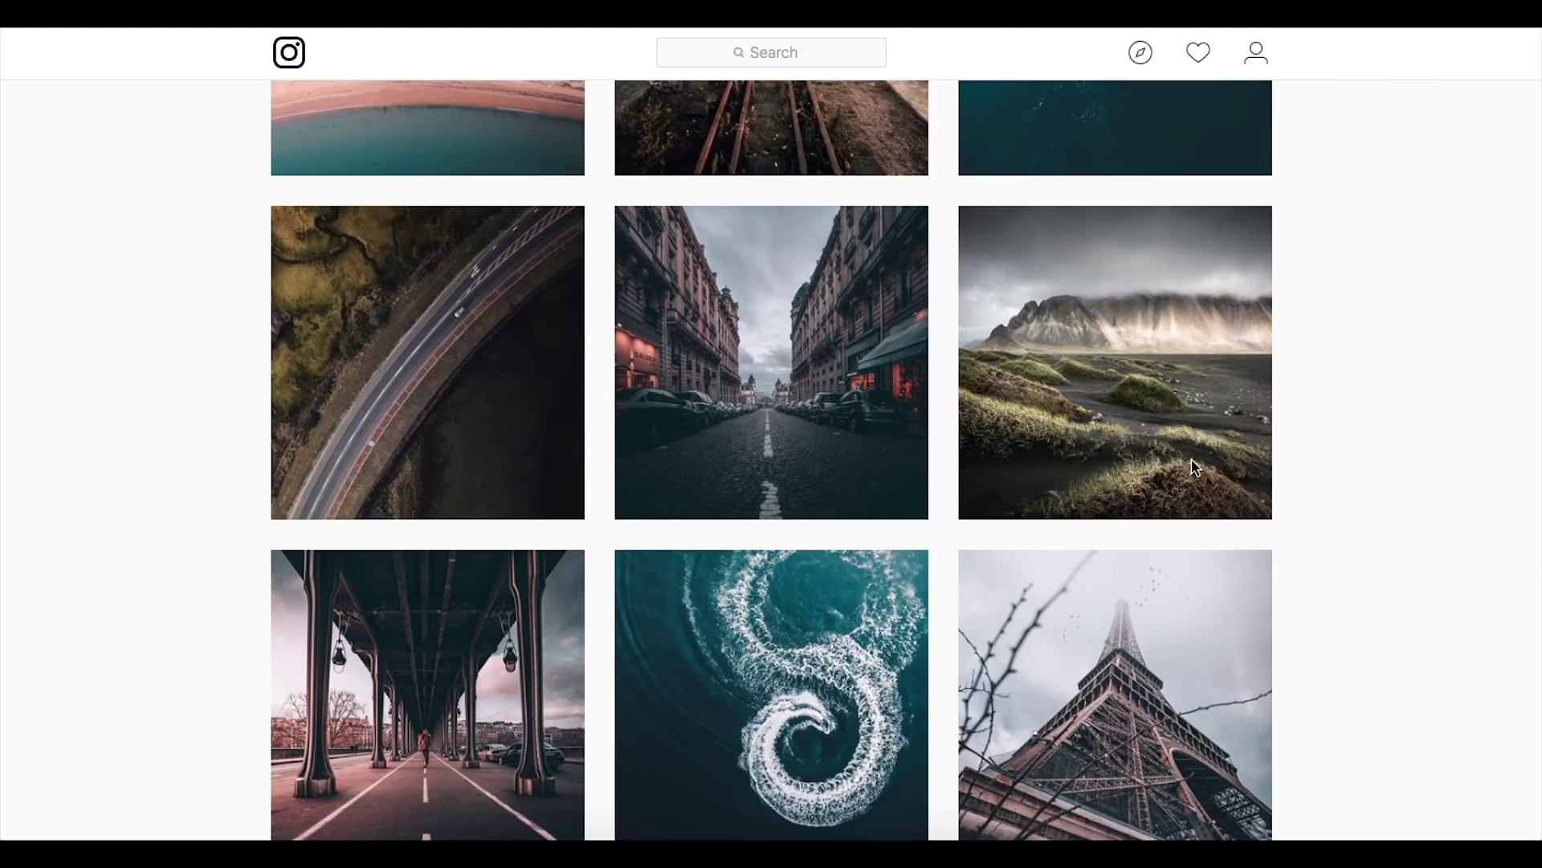
pyautogui.scroll(-15, 1196, 465)
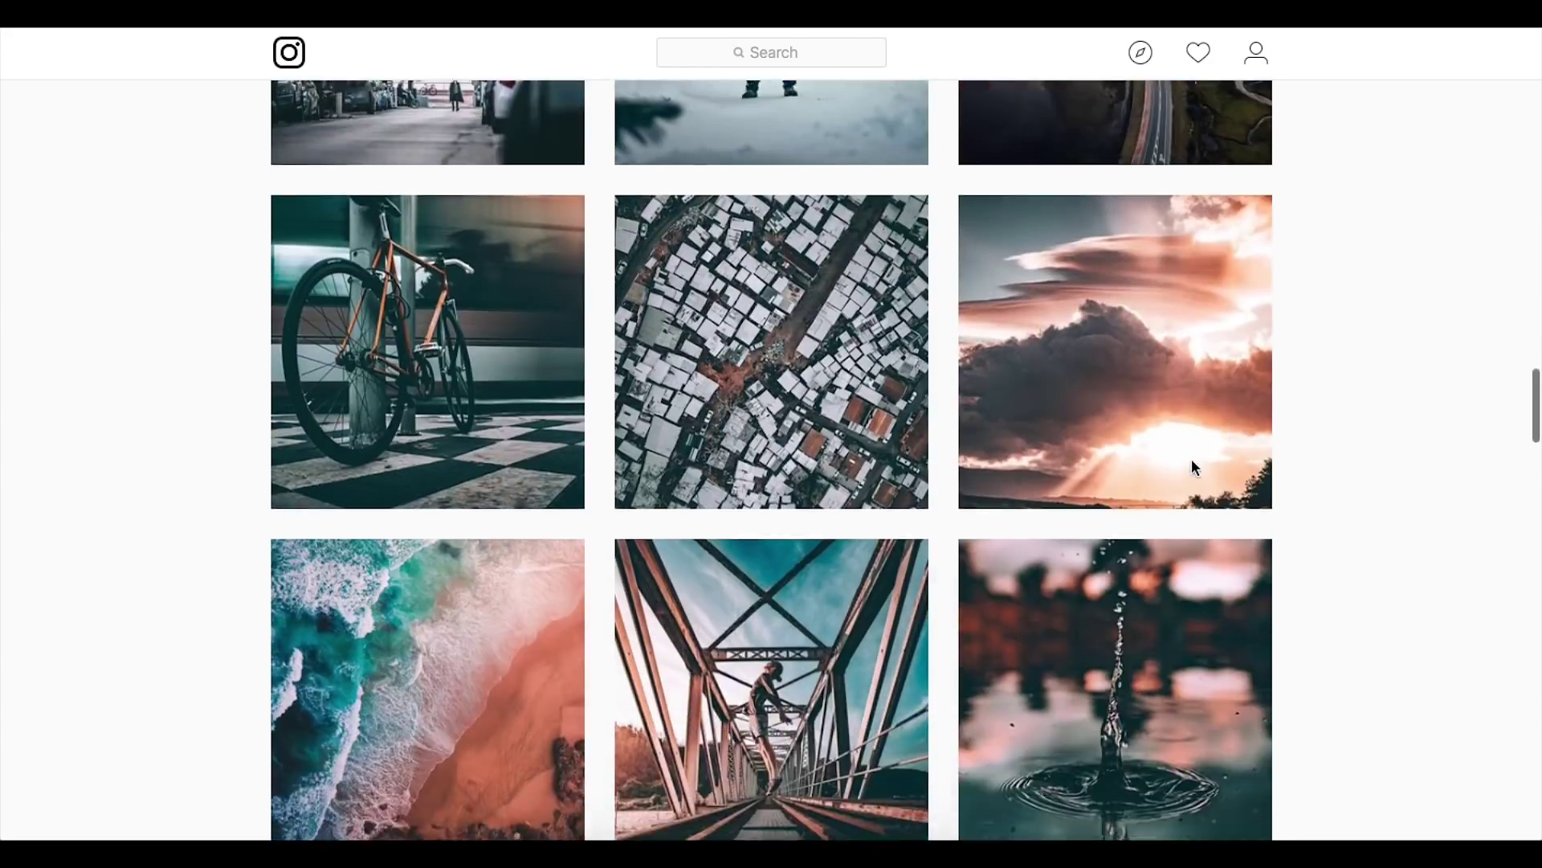
pyautogui.scroll(-10, 1192, 467)
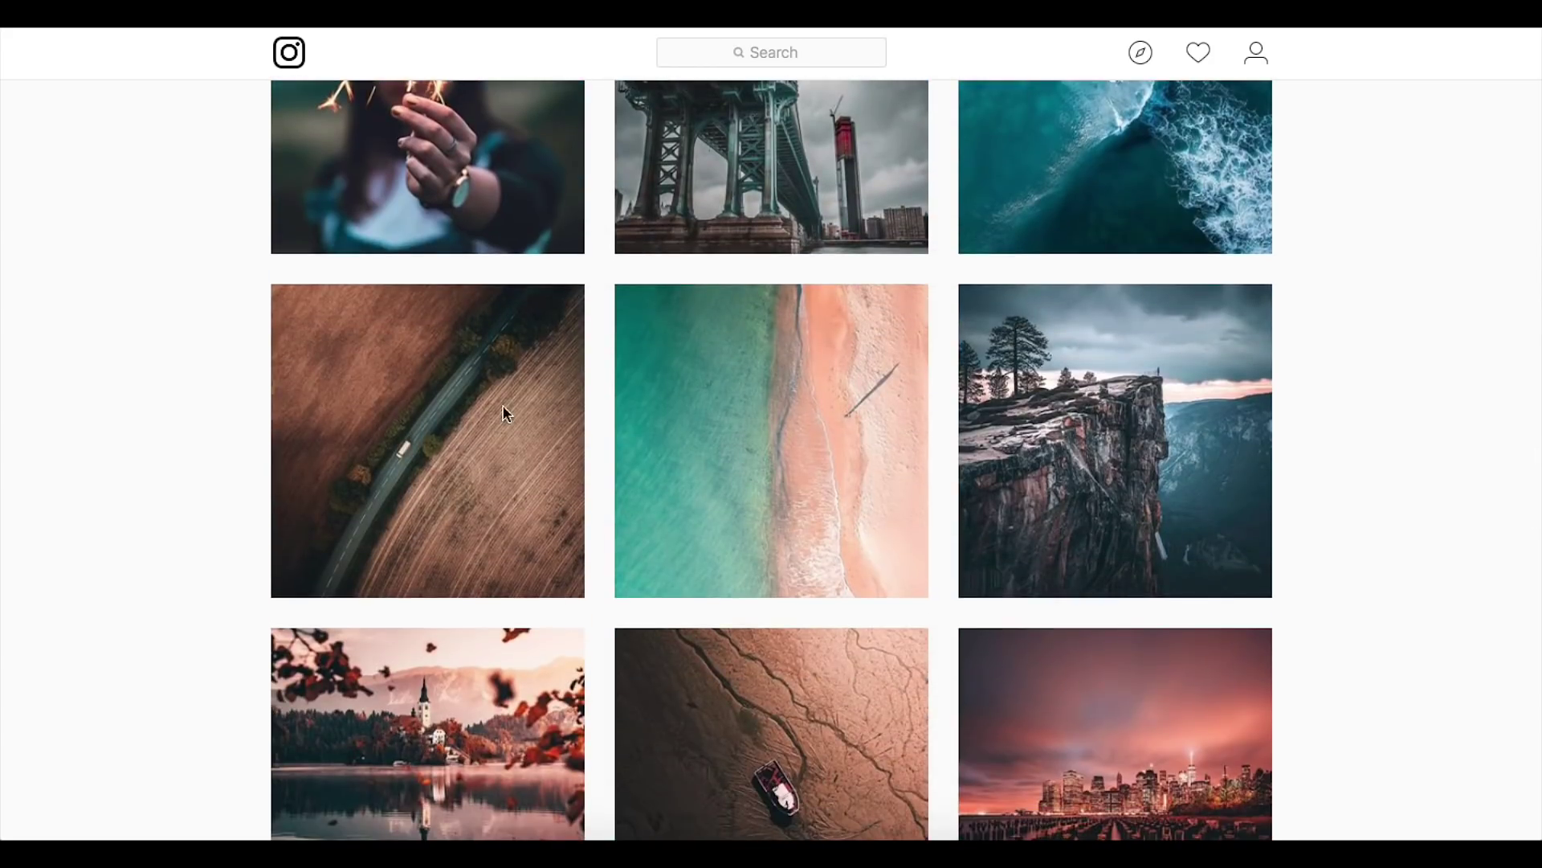
pyautogui.scroll(10, 899, 366)
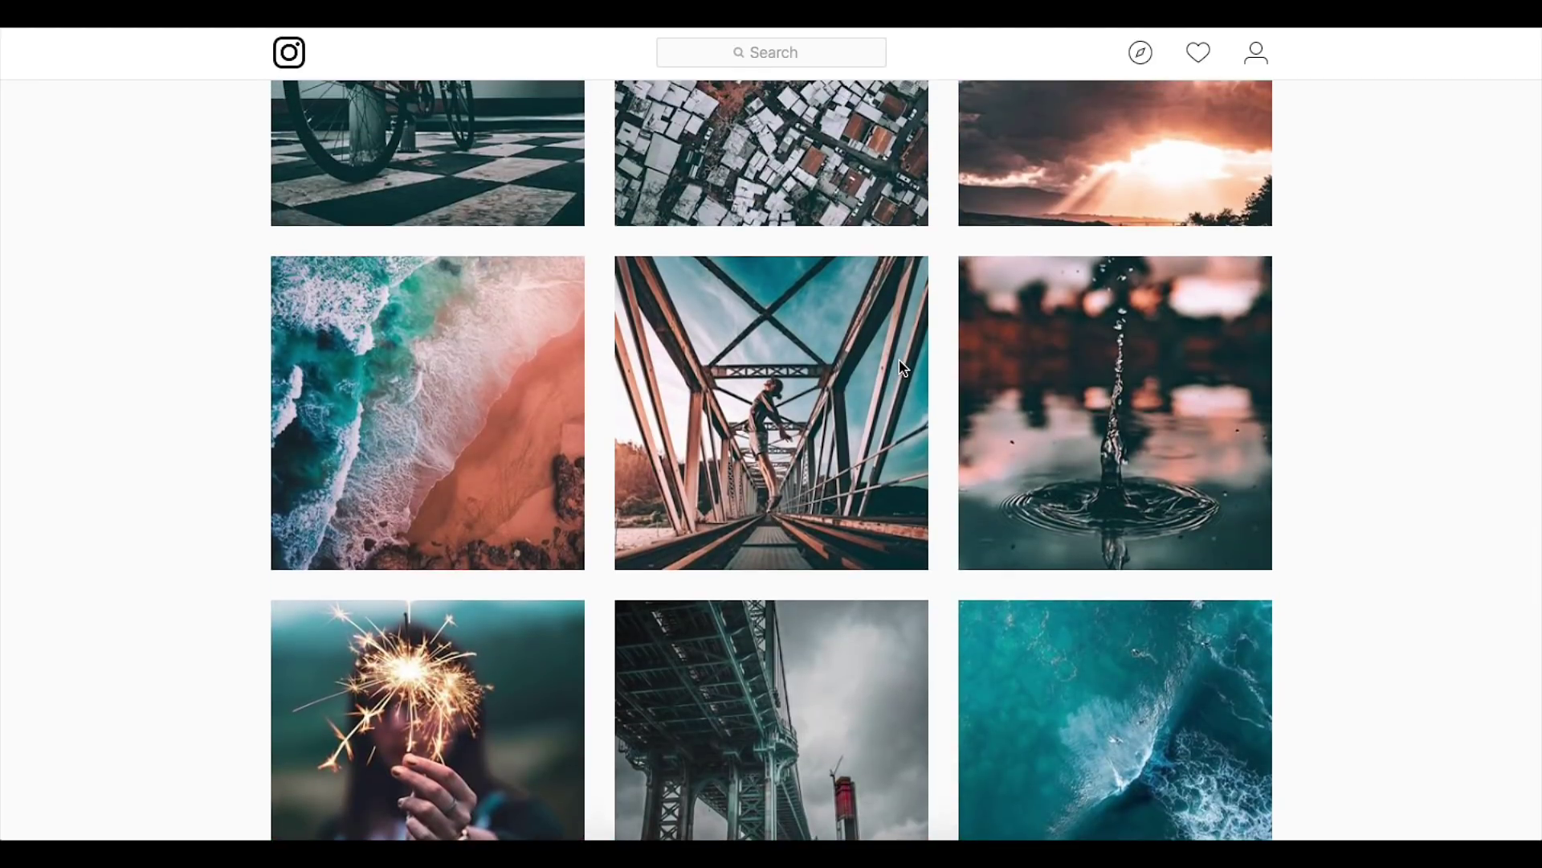
pyautogui.scroll(15, 903, 367)
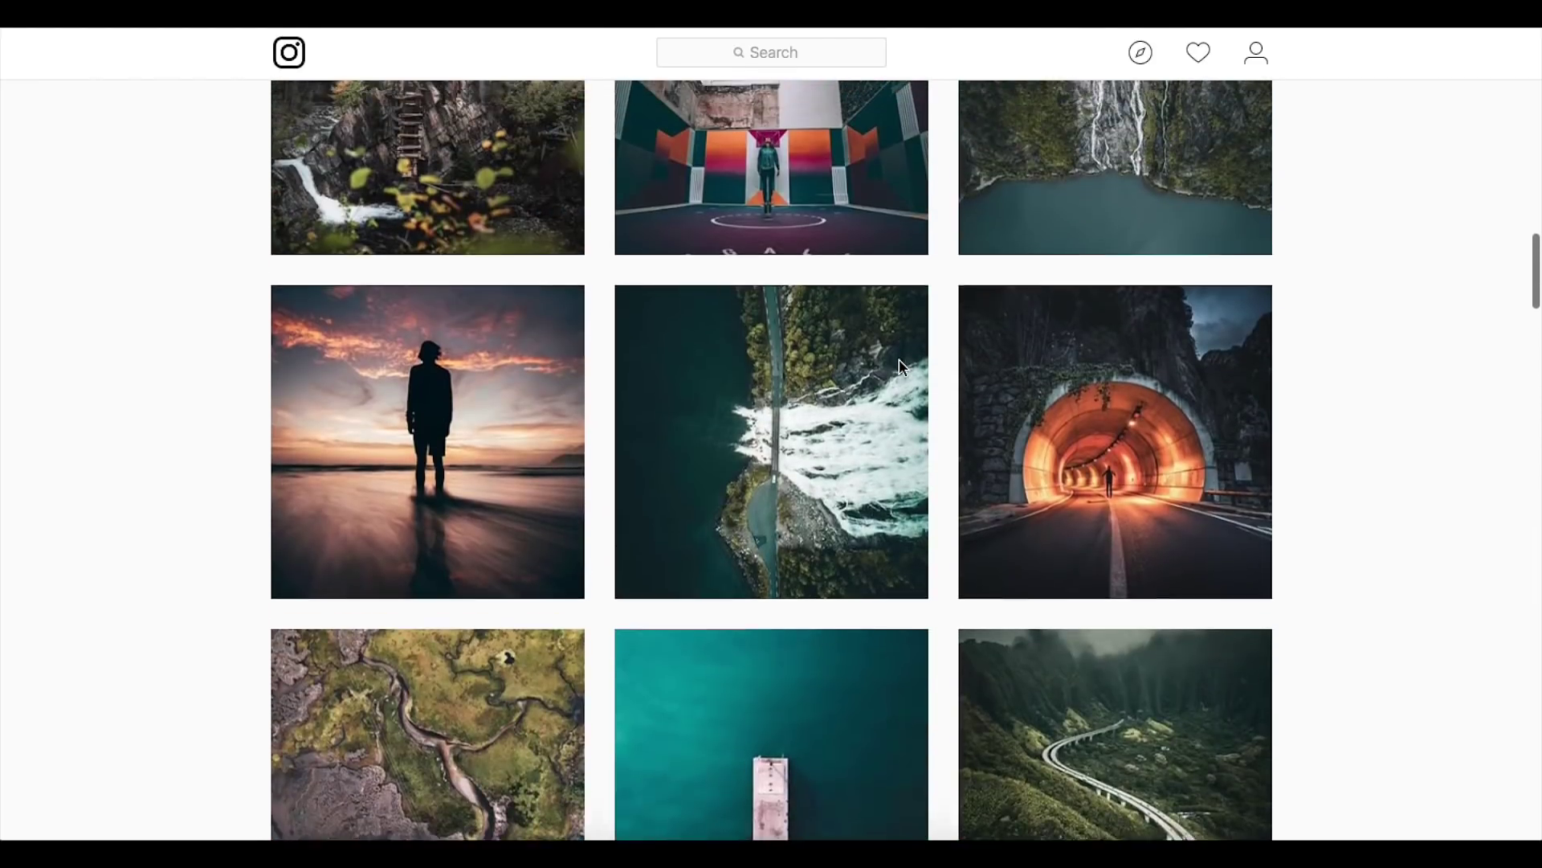
pyautogui.scroll(10, 902, 367)
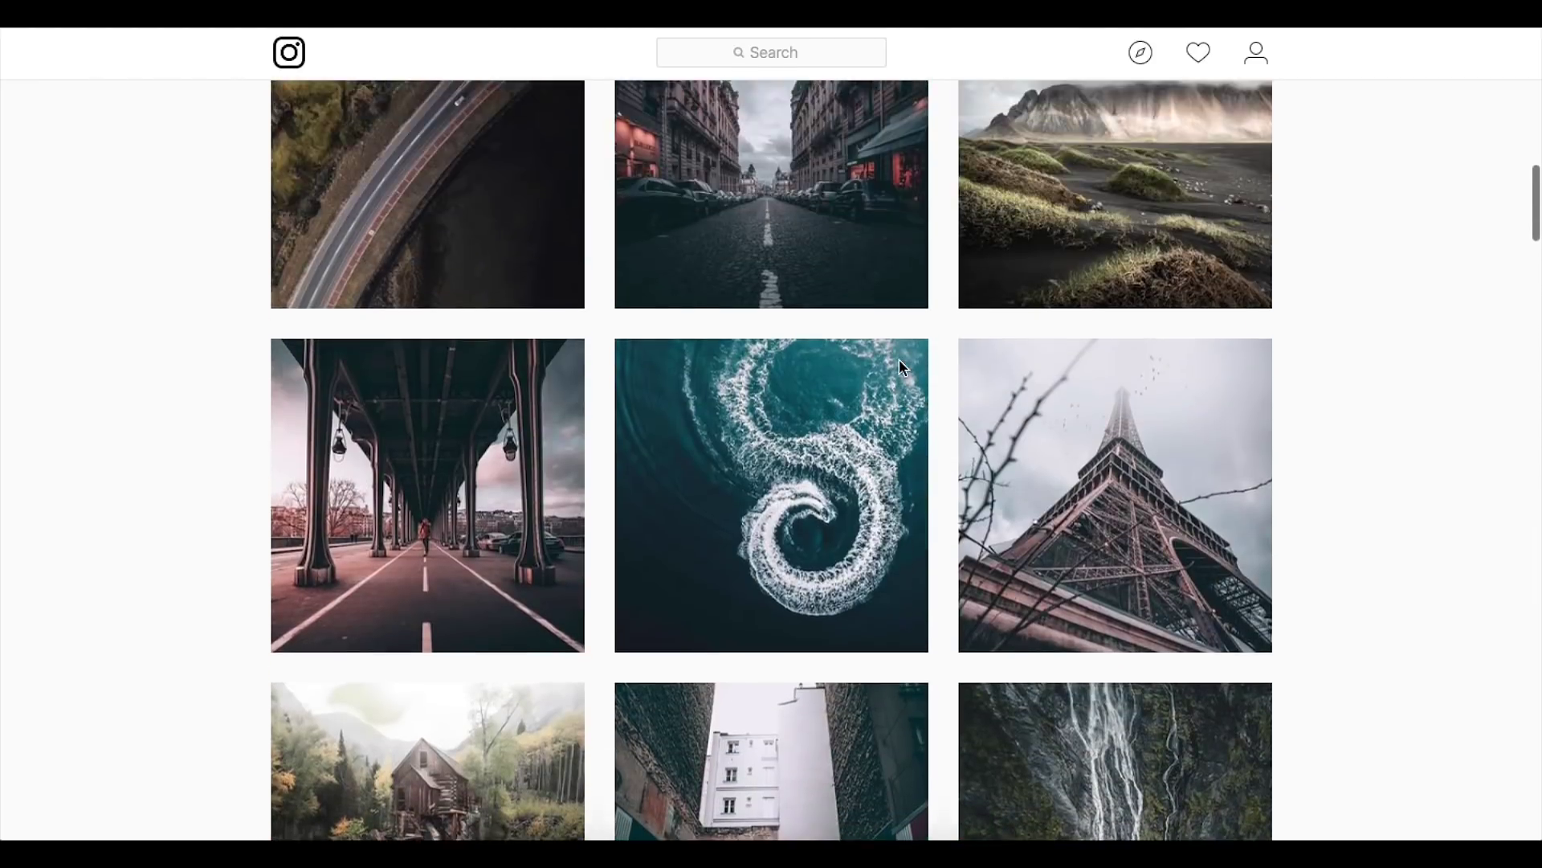
pyautogui.scroll(10, 900, 360)
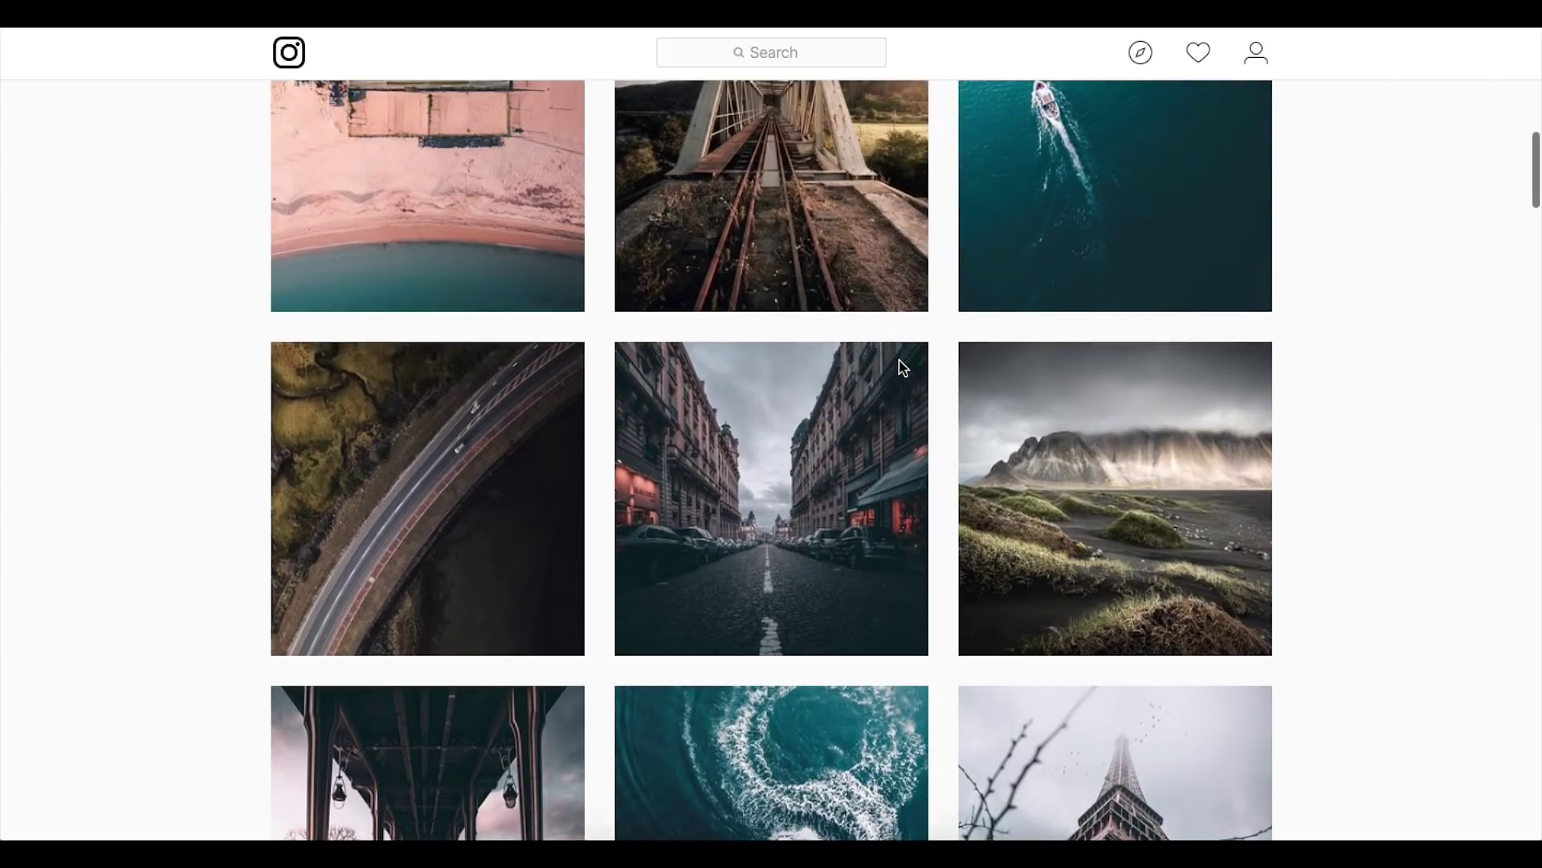
pyautogui.scroll(6, 901, 365)
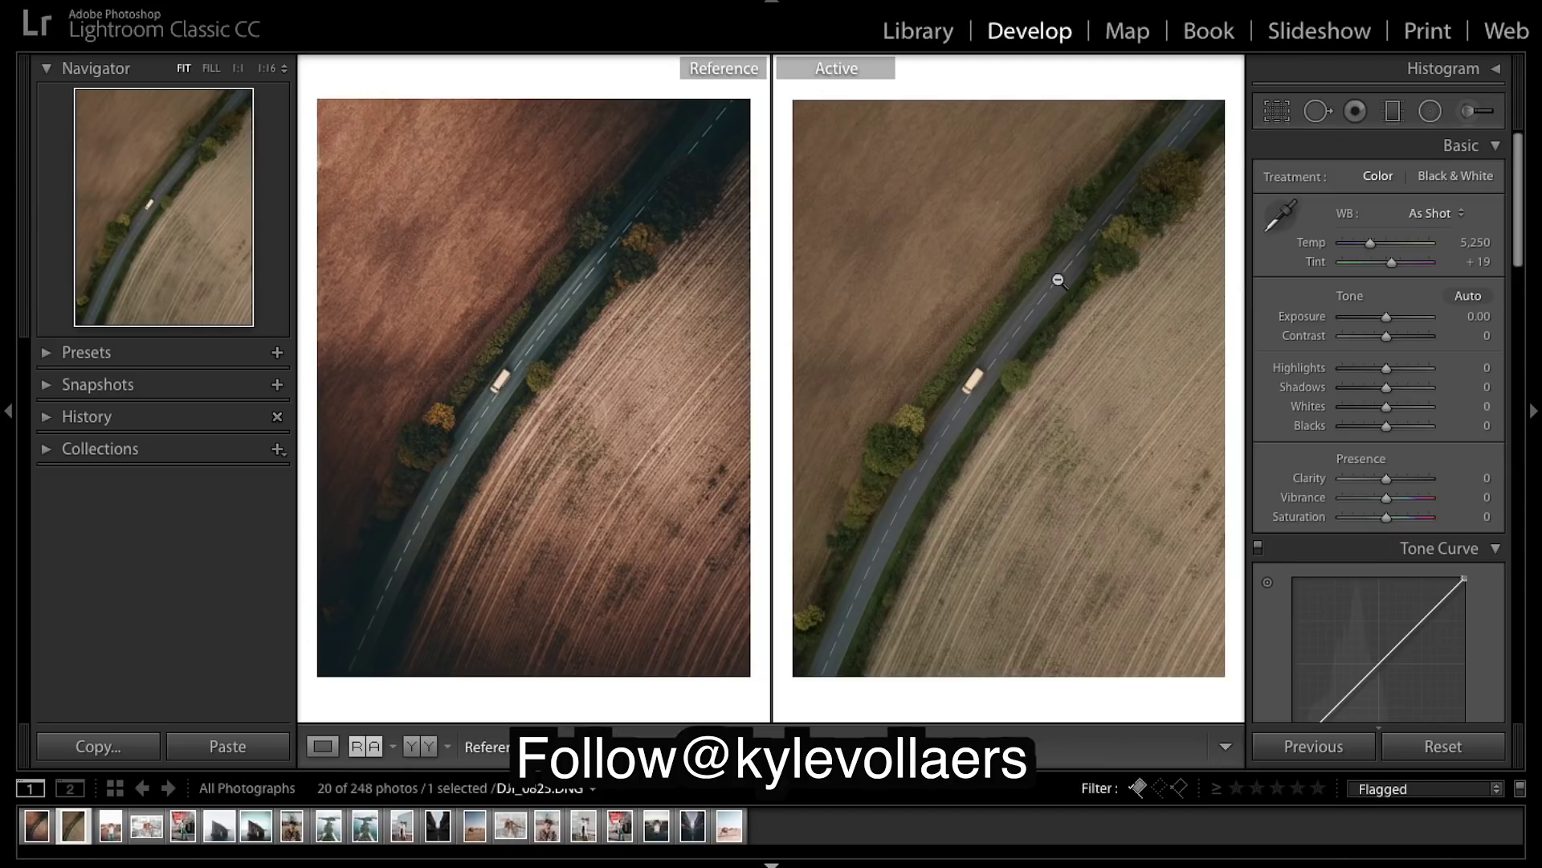
# Step: Scroll the Develop panels down to Lens Corrections
pyautogui.scroll(-10, 1397, 430)
pyautogui.scroll(-8, 1397, 429)
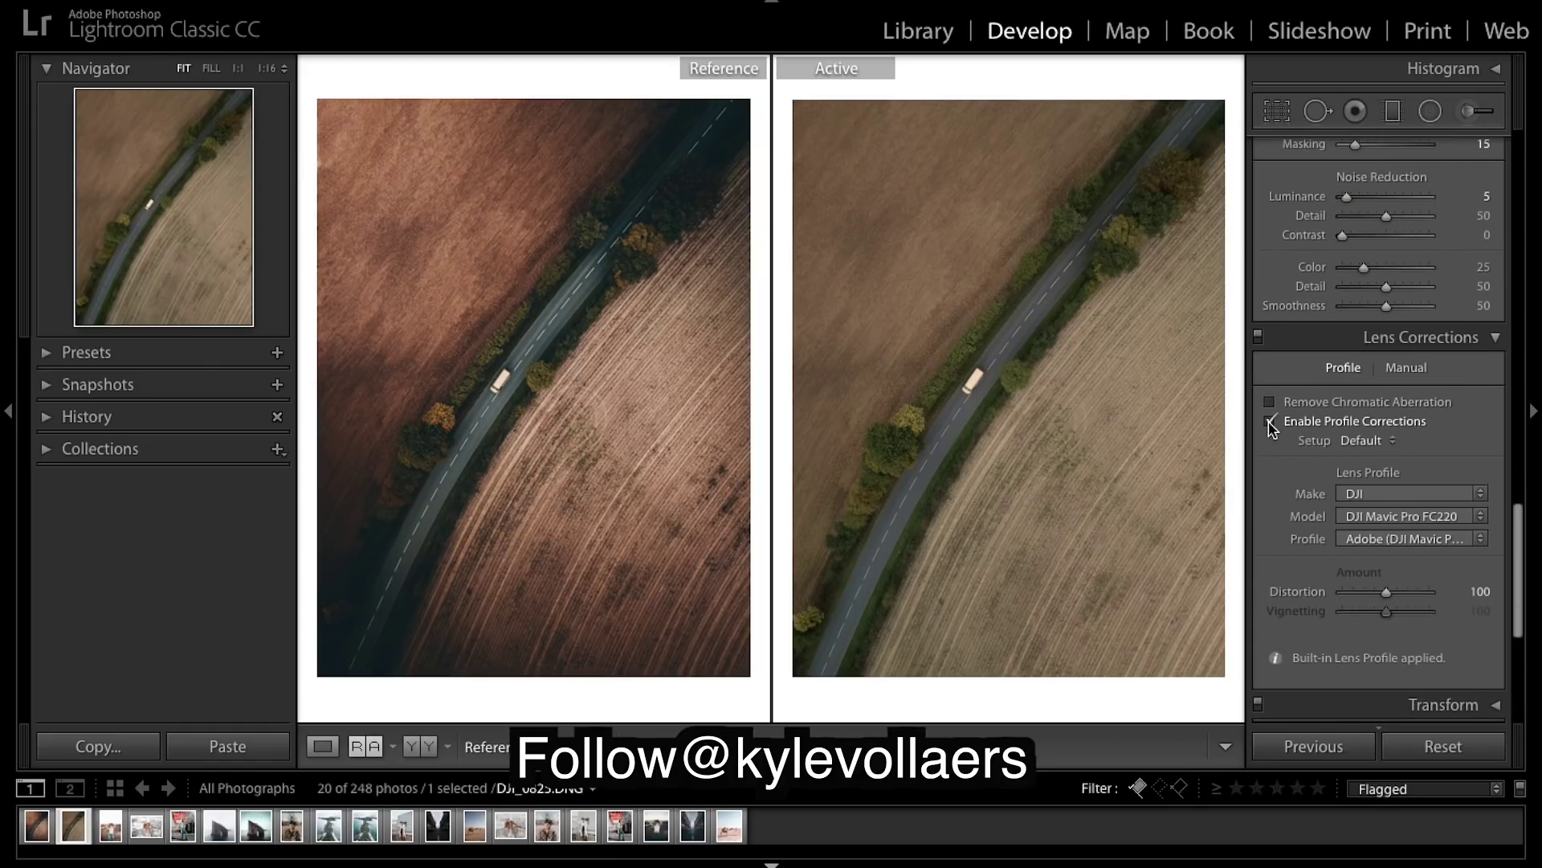
# Step: Disable lens profile corrections and set a manual Distortion Amount of +18 with Constrain Crop
pyautogui.click(1269, 423)
pyautogui.click(1269, 422)
pyautogui.click(1269, 423)
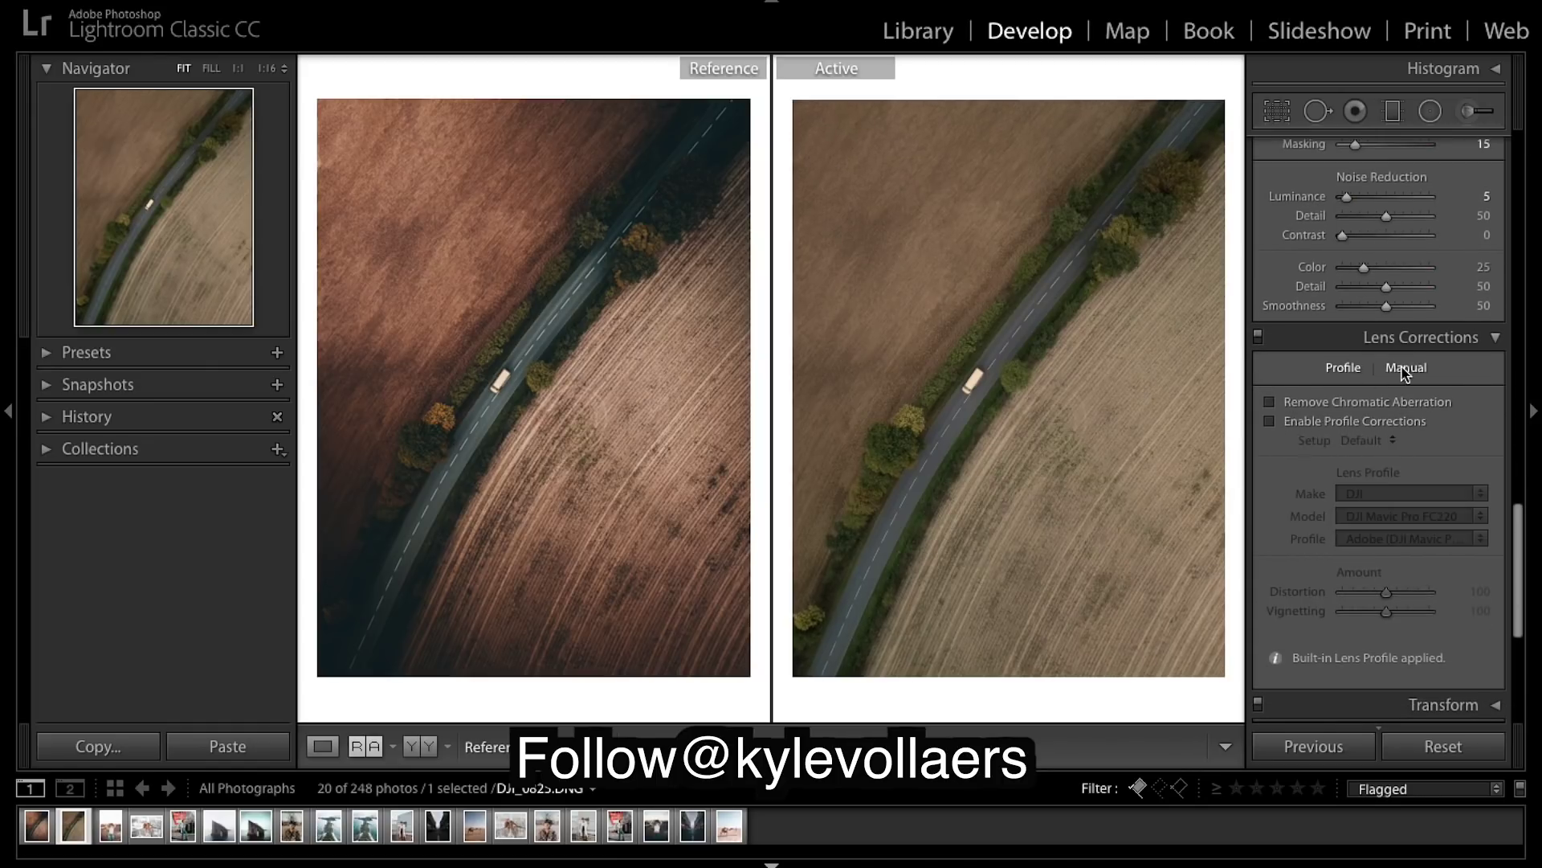
pyautogui.click(1407, 368)
pyautogui.moveTo(1387, 423)
pyautogui.mouseDown()
pyautogui.moveTo(1422, 434)
pyautogui.moveTo(1396, 431)
pyautogui.mouseUp()
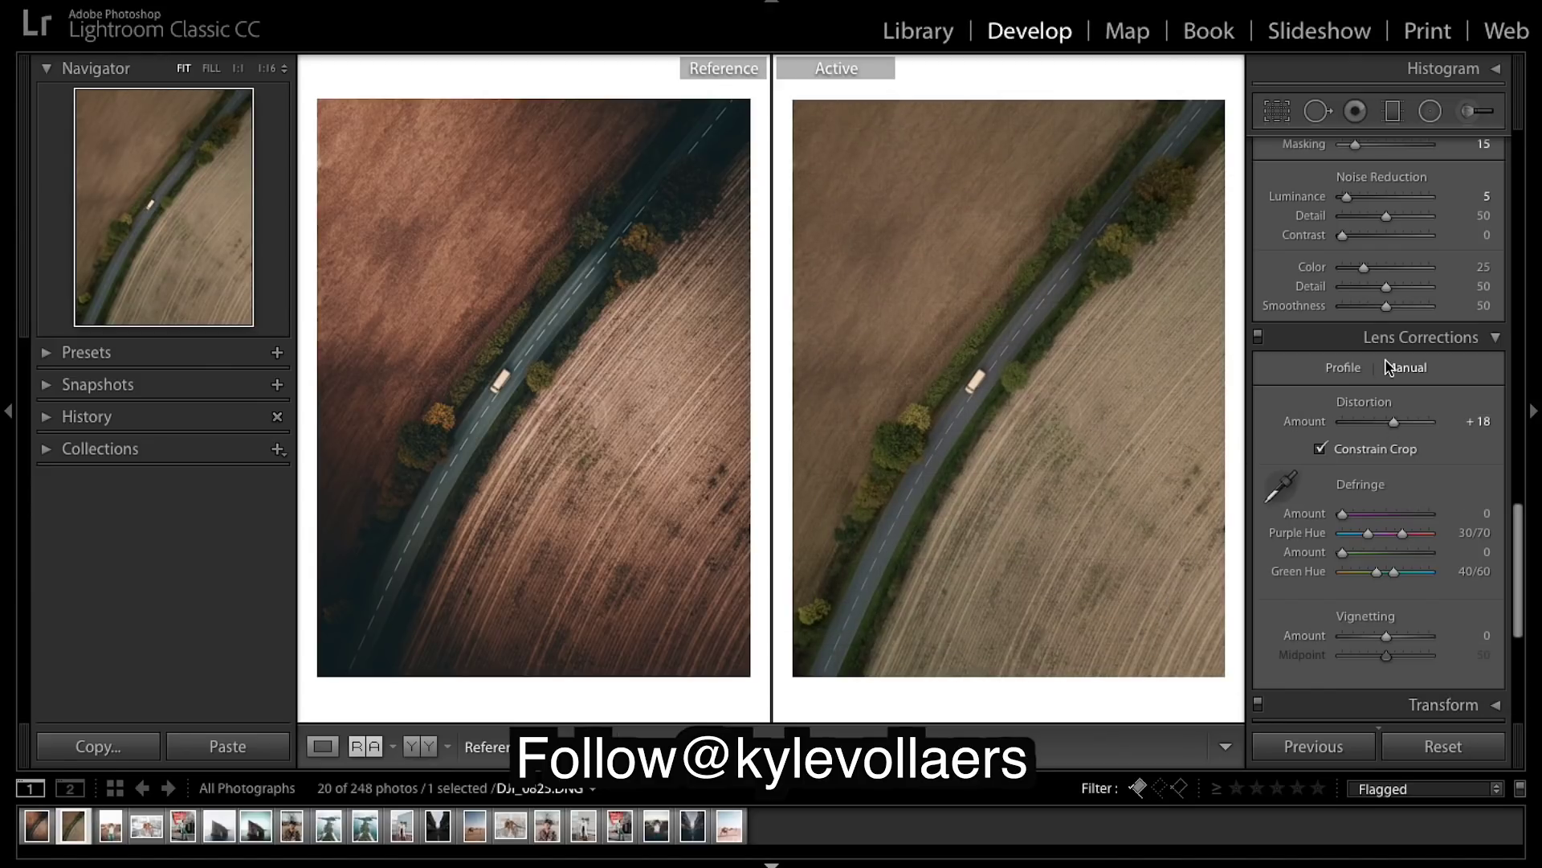
pyautogui.scroll(15, 1390, 367)
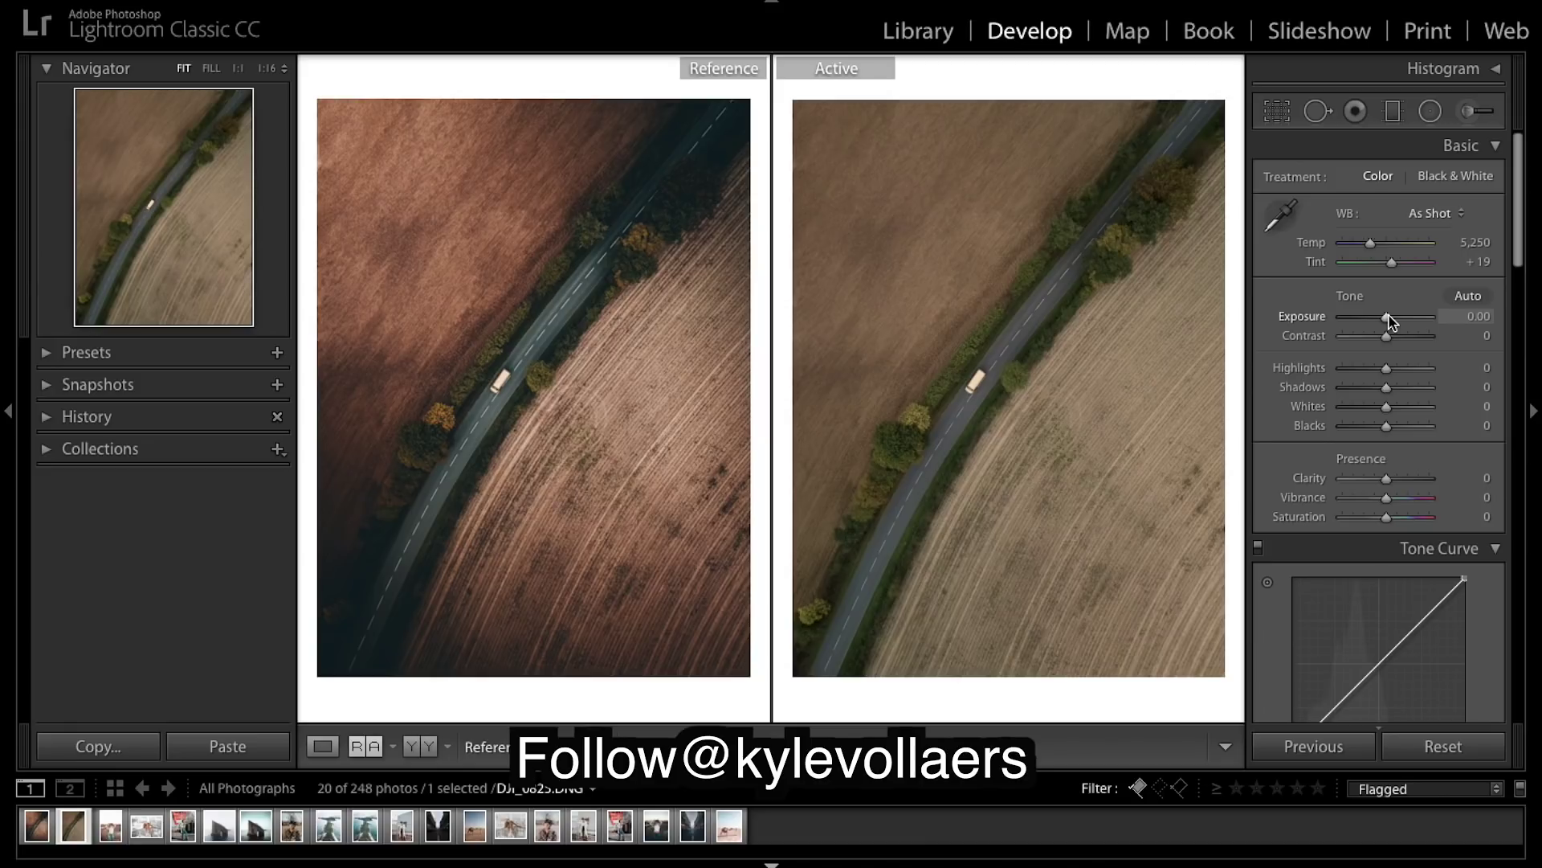
# Step: Set Exposure to +0.60 and the white balance Temp to 4,900
pyautogui.moveTo(1390, 321); pyautogui.dragTo(1396, 320)
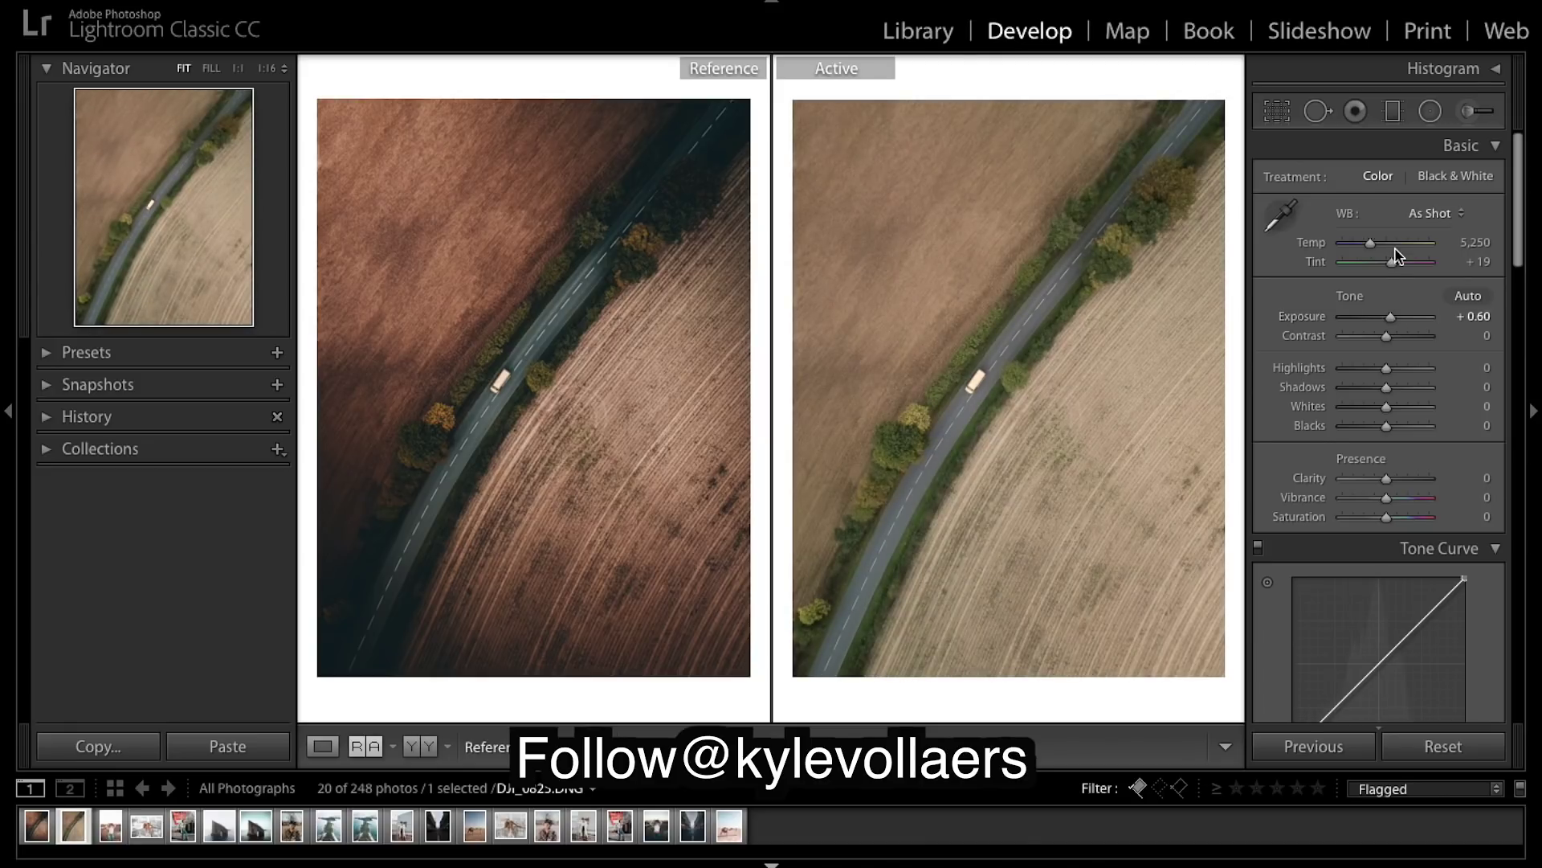
pyautogui.click(1473, 242)
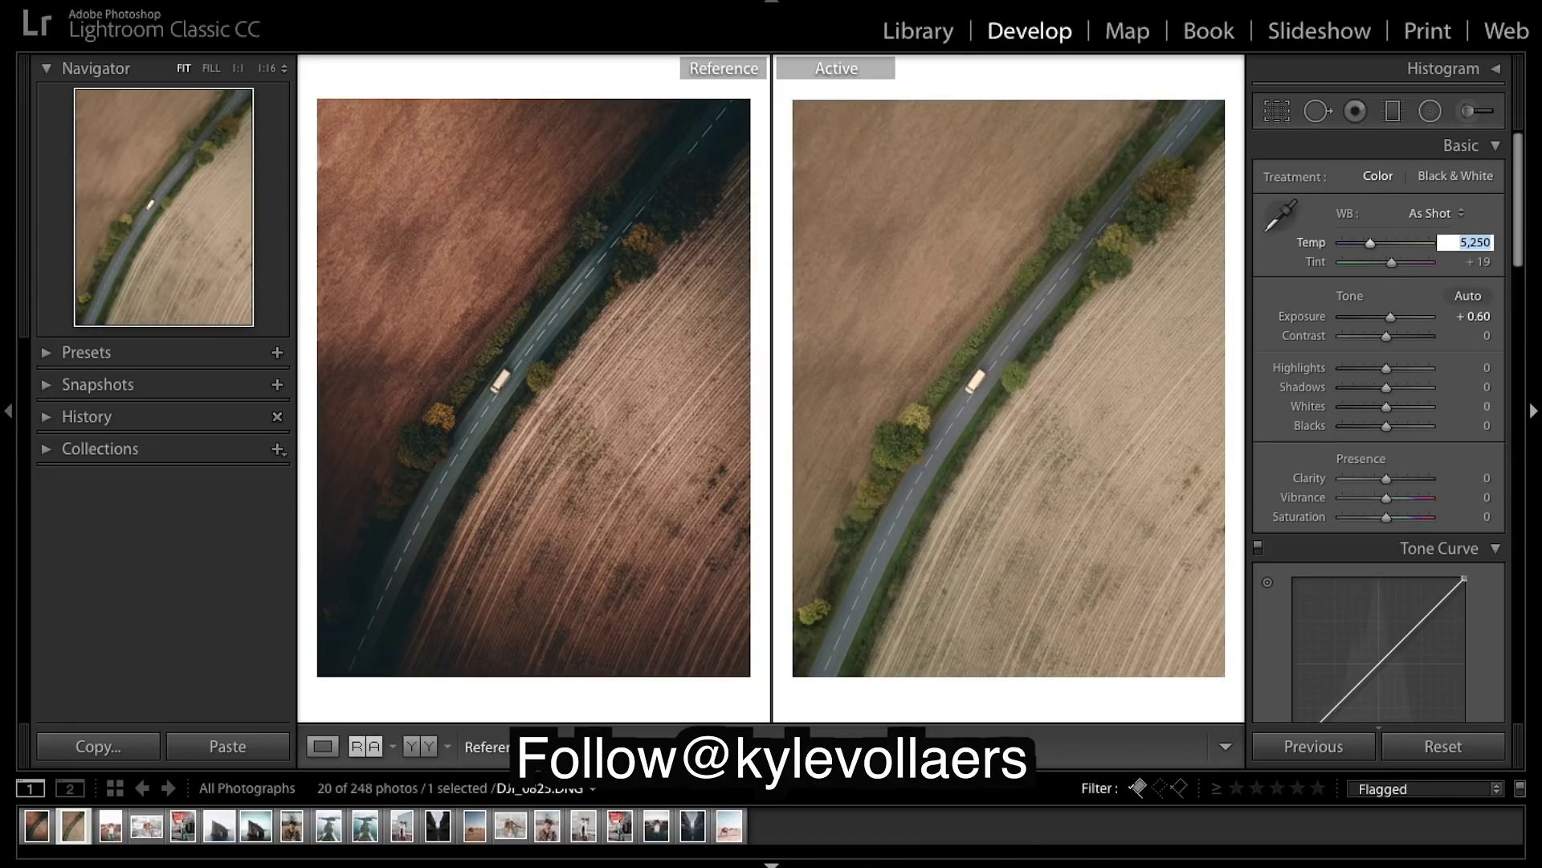
pyautogui.write('4900')
pyautogui.press('Return')
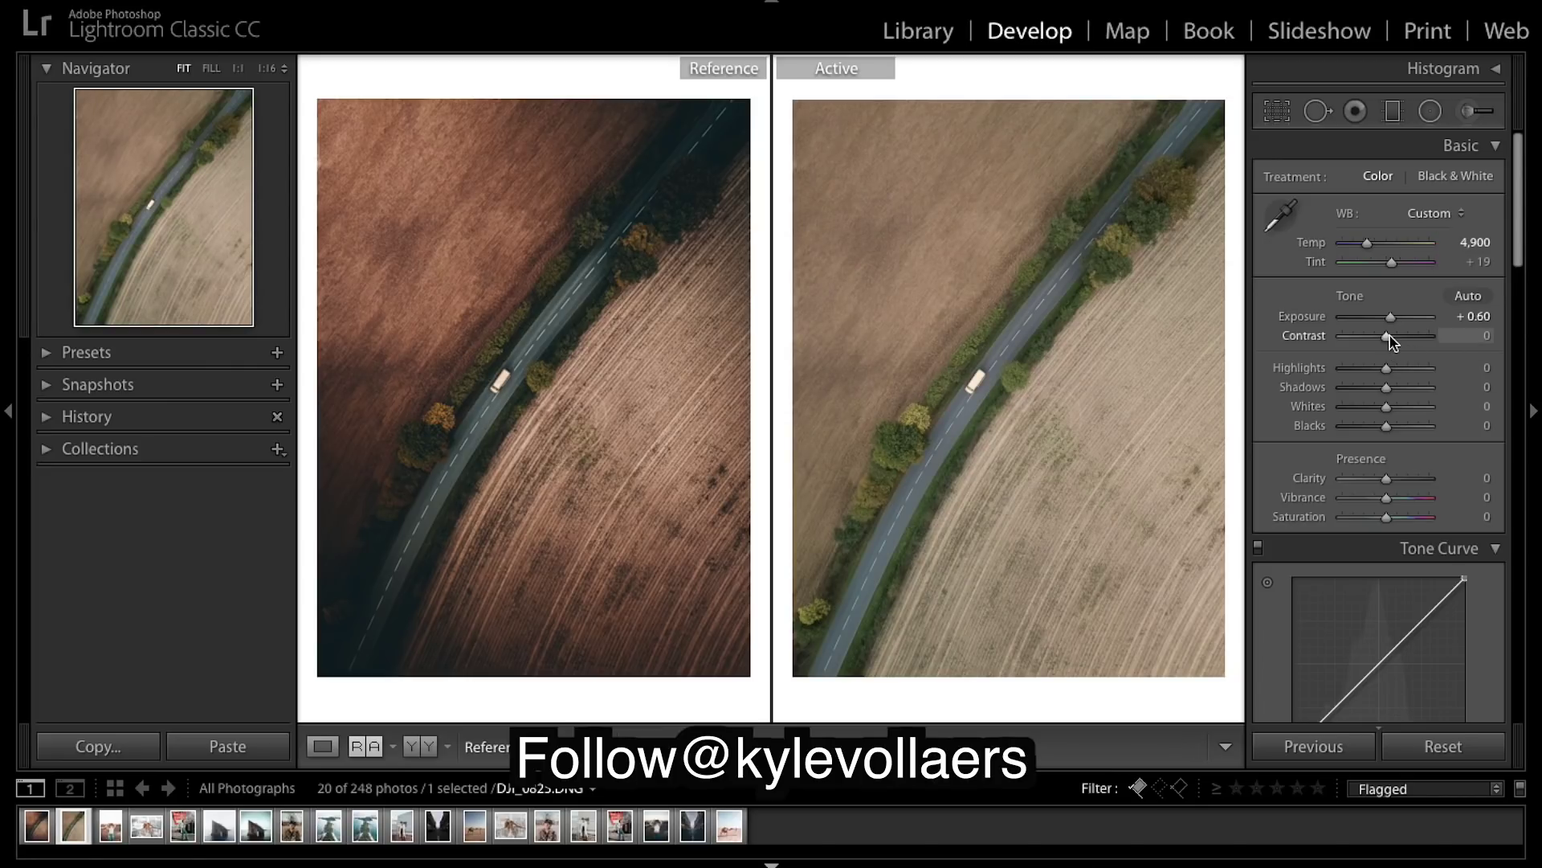
# Step: Set Contrast +18, Highlights −100 and lift Shadows to +88
pyautogui.moveTo(1390, 336); pyautogui.dragTo(1192, 350)
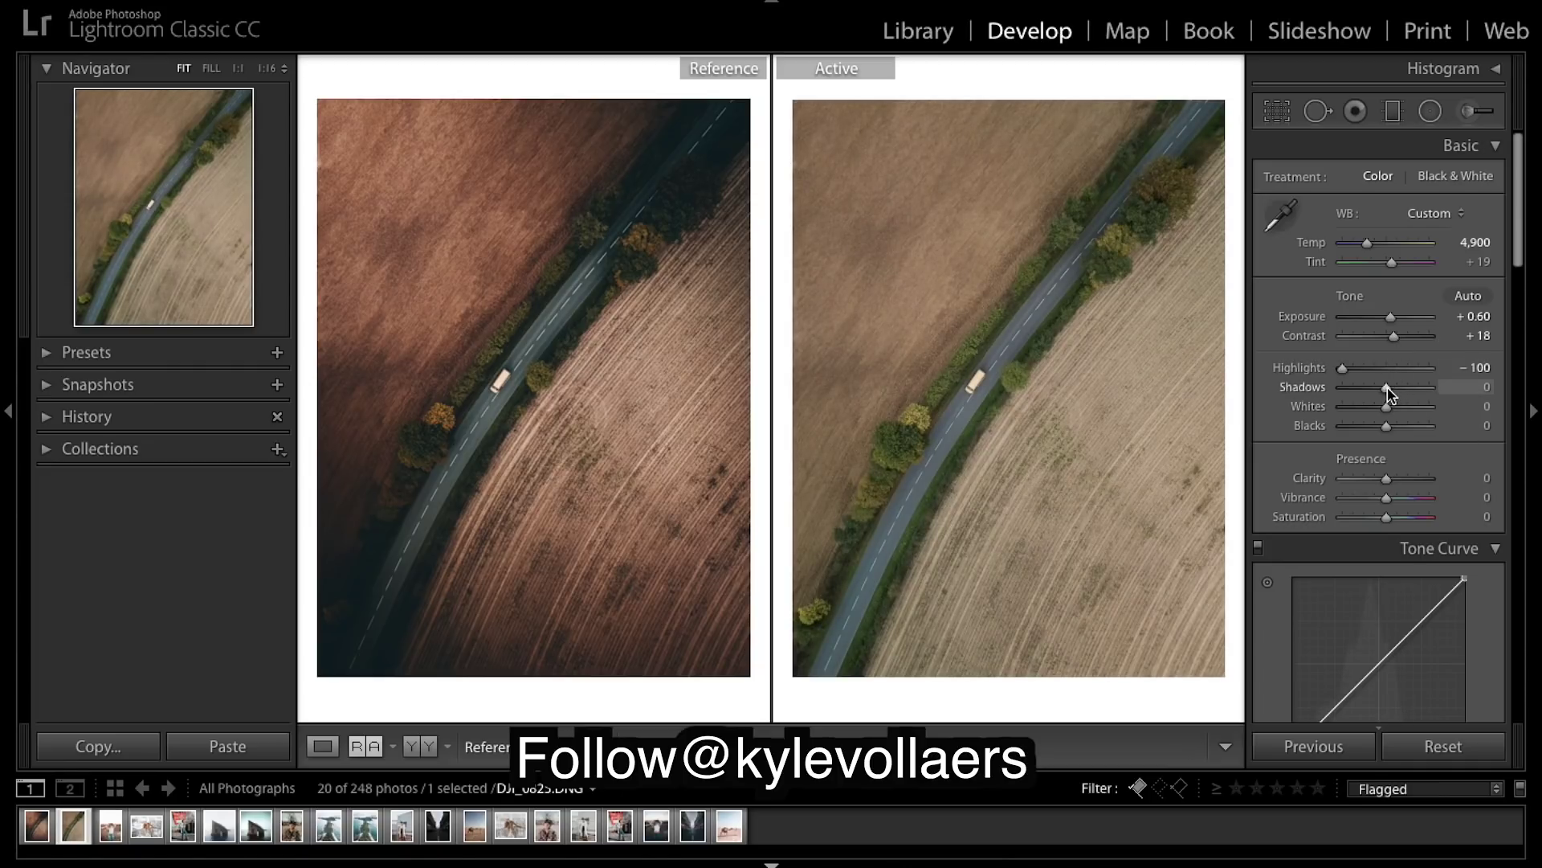
pyautogui.moveTo(1386, 387); pyautogui.dragTo(1414, 389)
pyautogui.moveTo(1416, 389); pyautogui.dragTo(1422, 391)
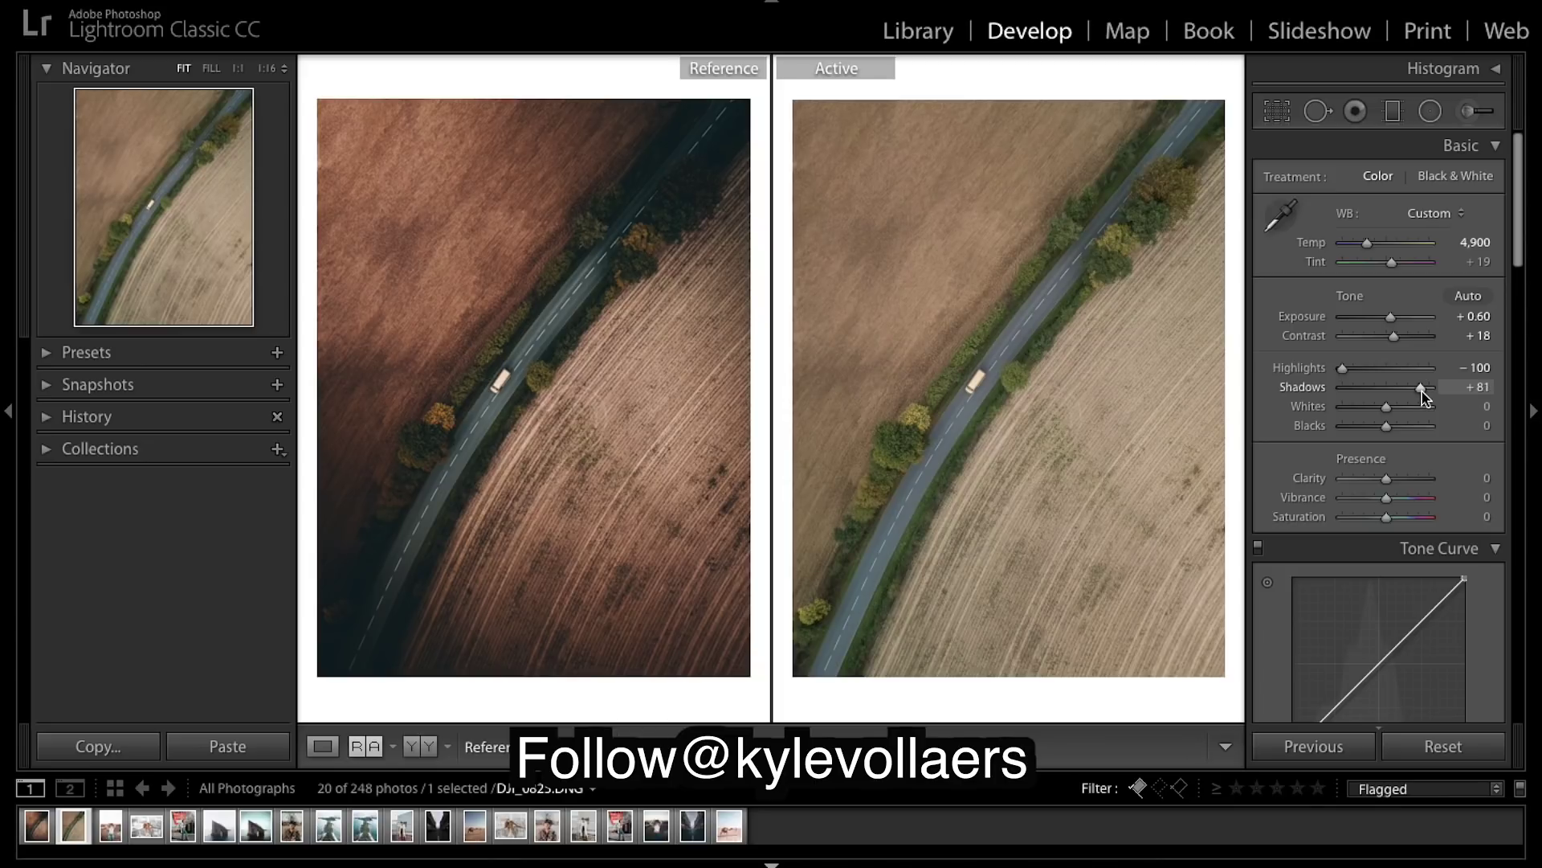
pyautogui.moveTo(1422, 391); pyautogui.dragTo(1425, 397)
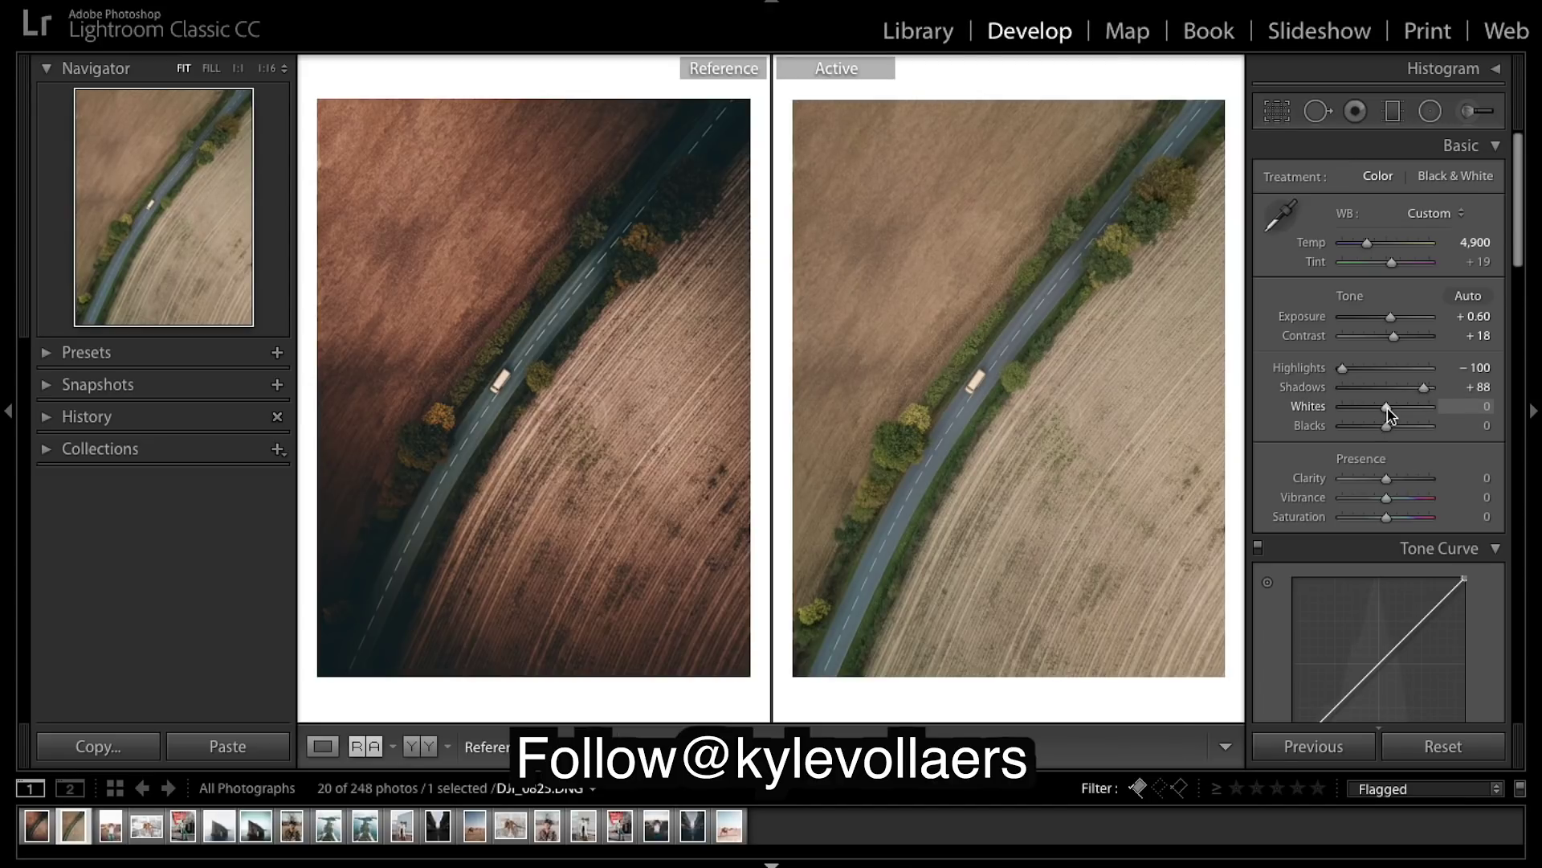
# Step: Set Blacks −25, Clarity +20, Vibrance −56 and Saturation +19 for a muted look
pyautogui.moveTo(1387, 433); pyautogui.dragTo(1376, 434)
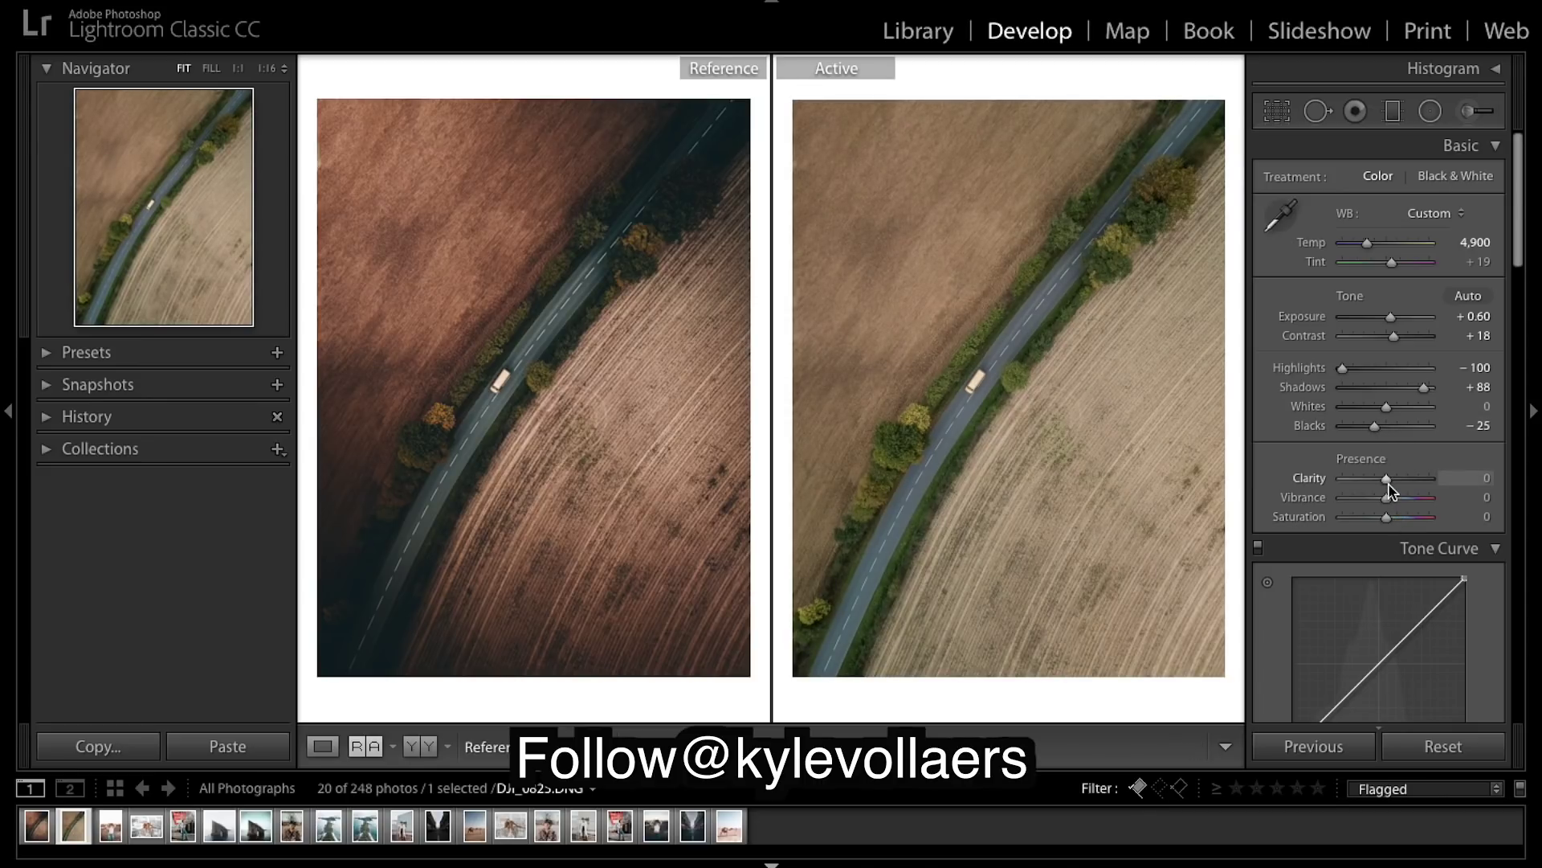
pyautogui.moveTo(1388, 485); pyautogui.dragTo(1398, 484)
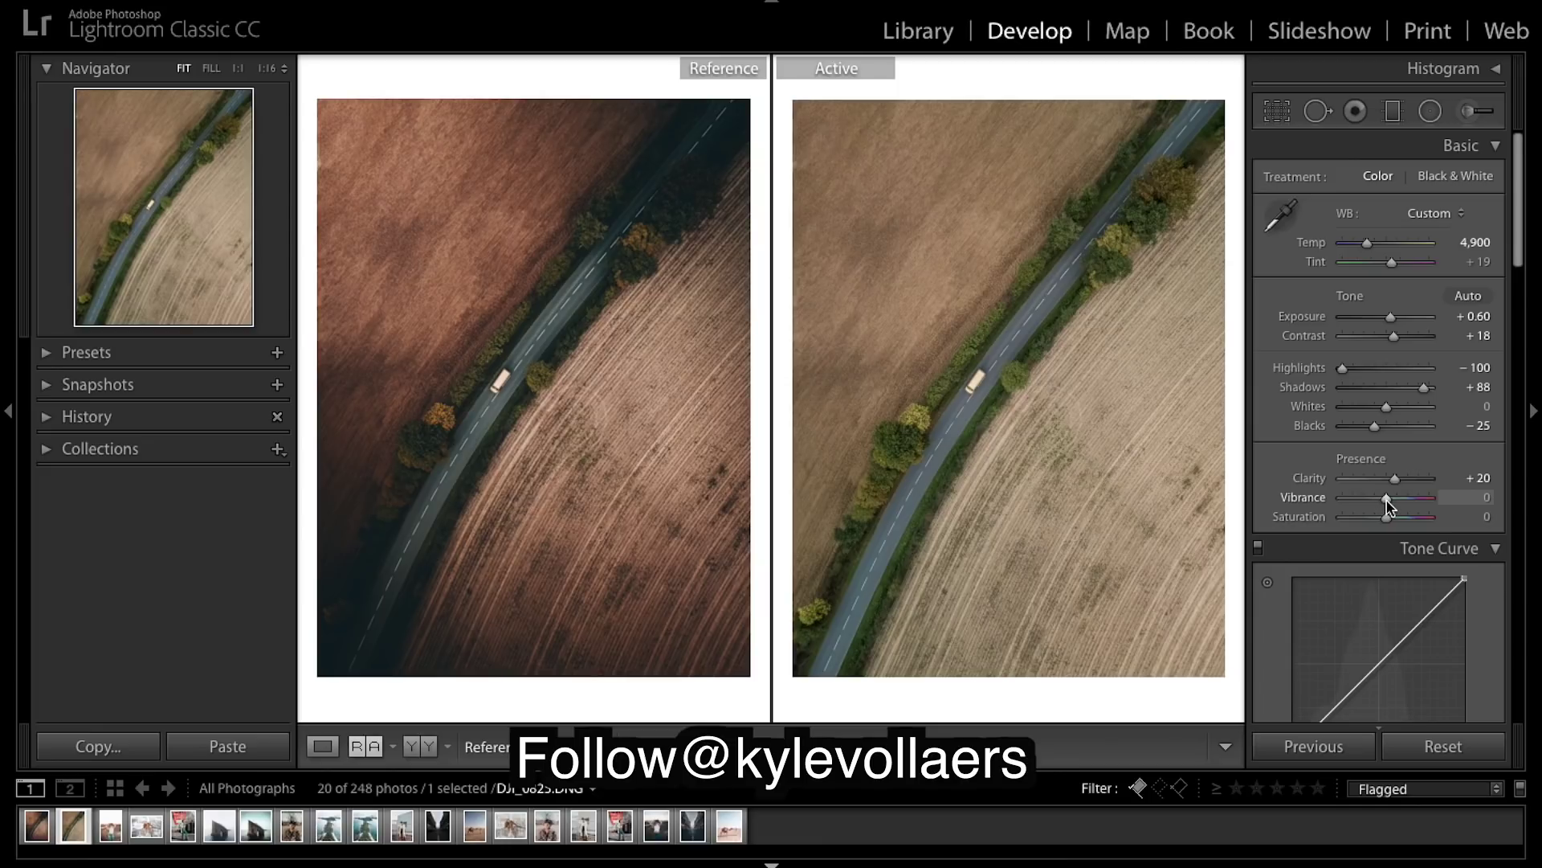
pyautogui.moveTo(1387, 503); pyautogui.dragTo(1363, 501)
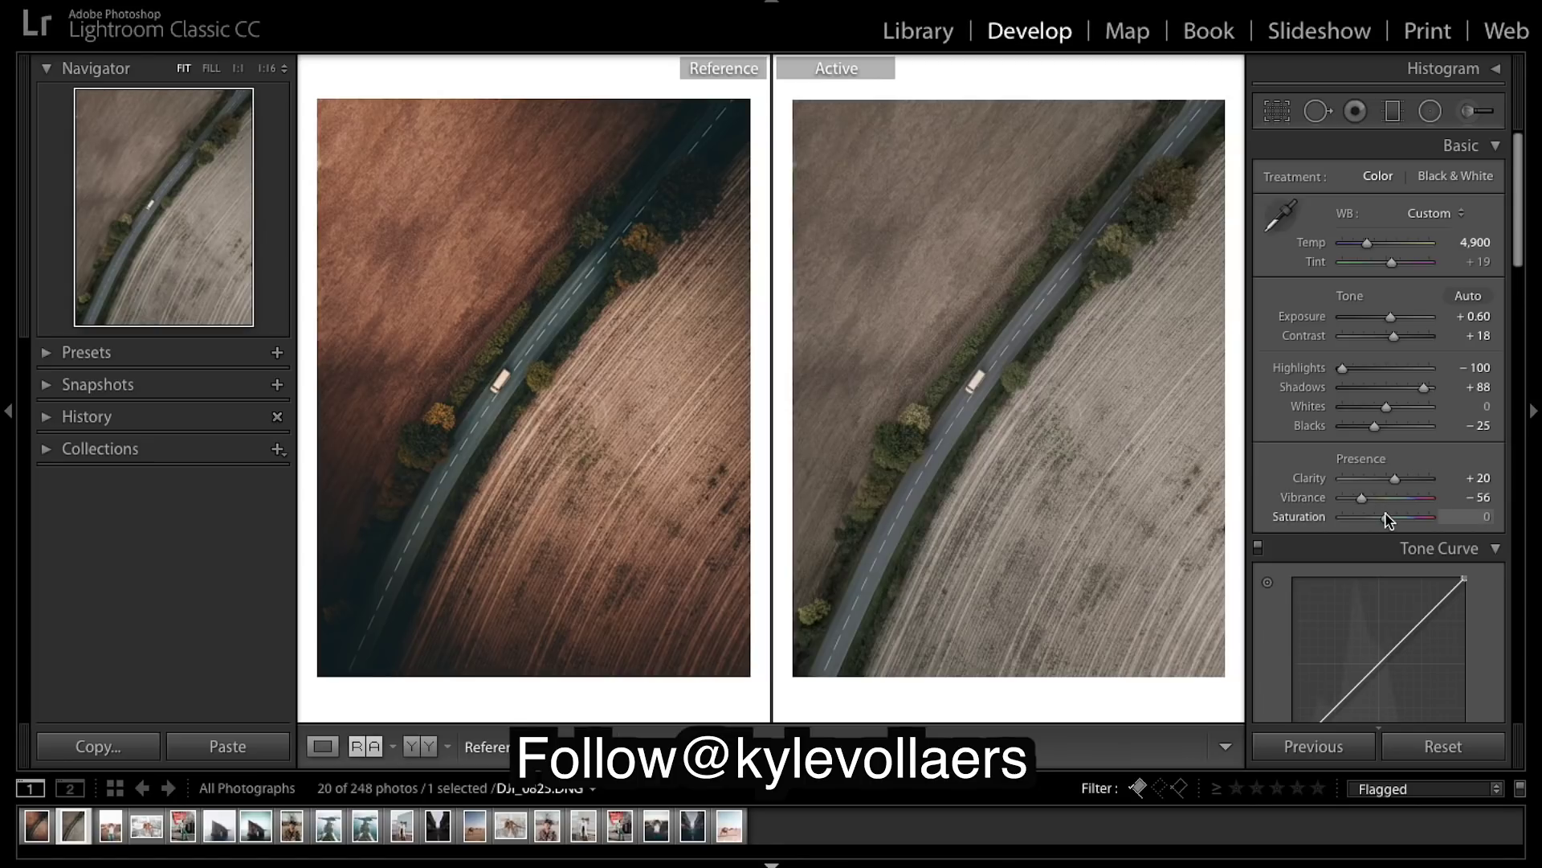
pyautogui.moveTo(1387, 514); pyautogui.dragTo(1394, 522)
pyautogui.moveTo(1393, 522); pyautogui.dragTo(1399, 526)
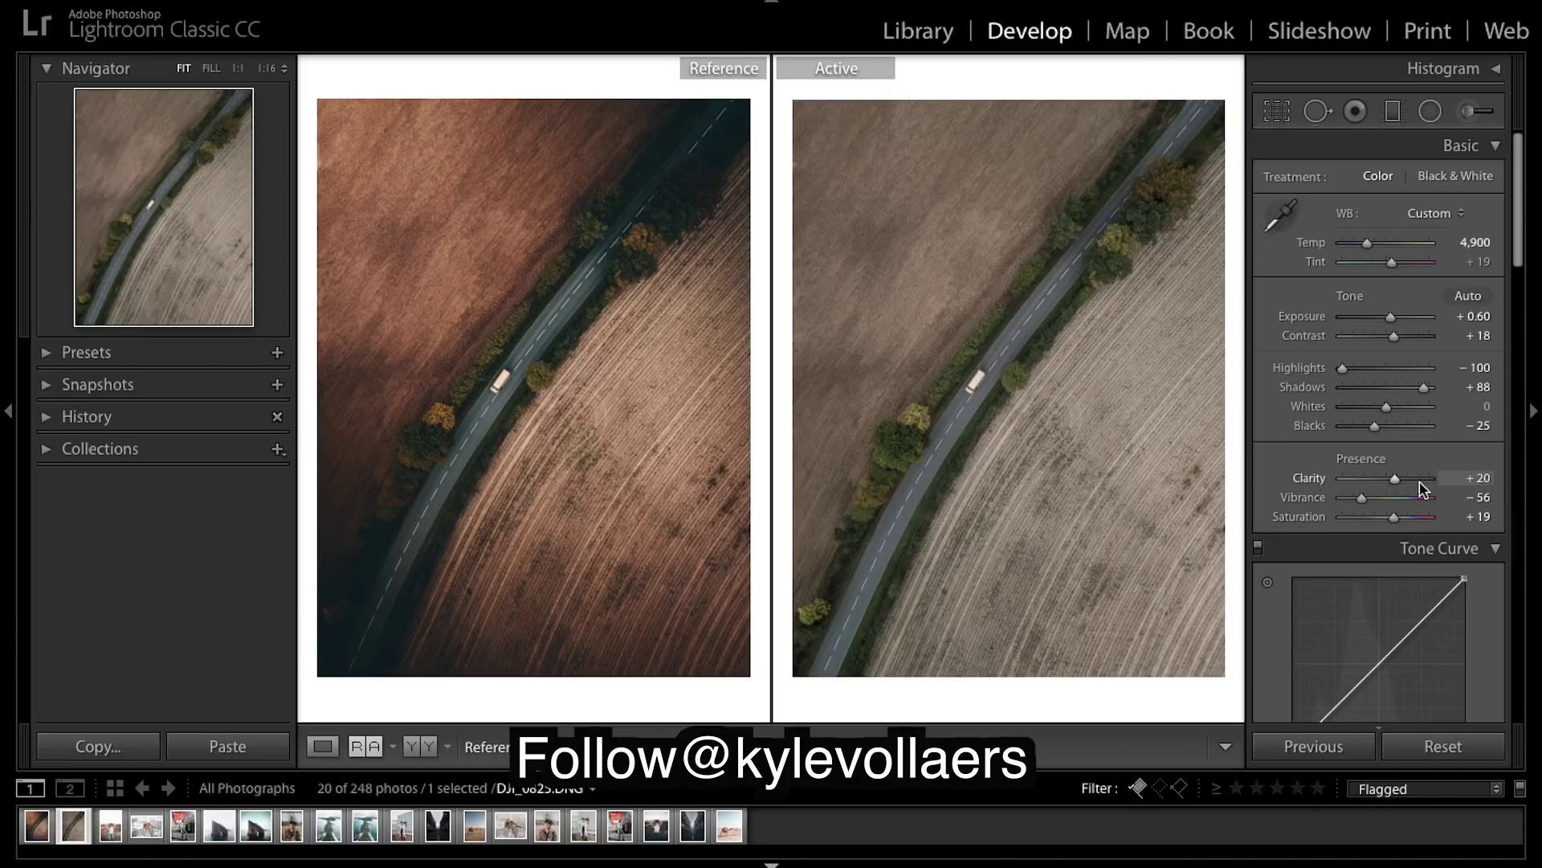
# Step: Apply a Post-Crop Vignetting Amount of −20 in the Effects panel
pyautogui.scroll(-10, 1420, 488)
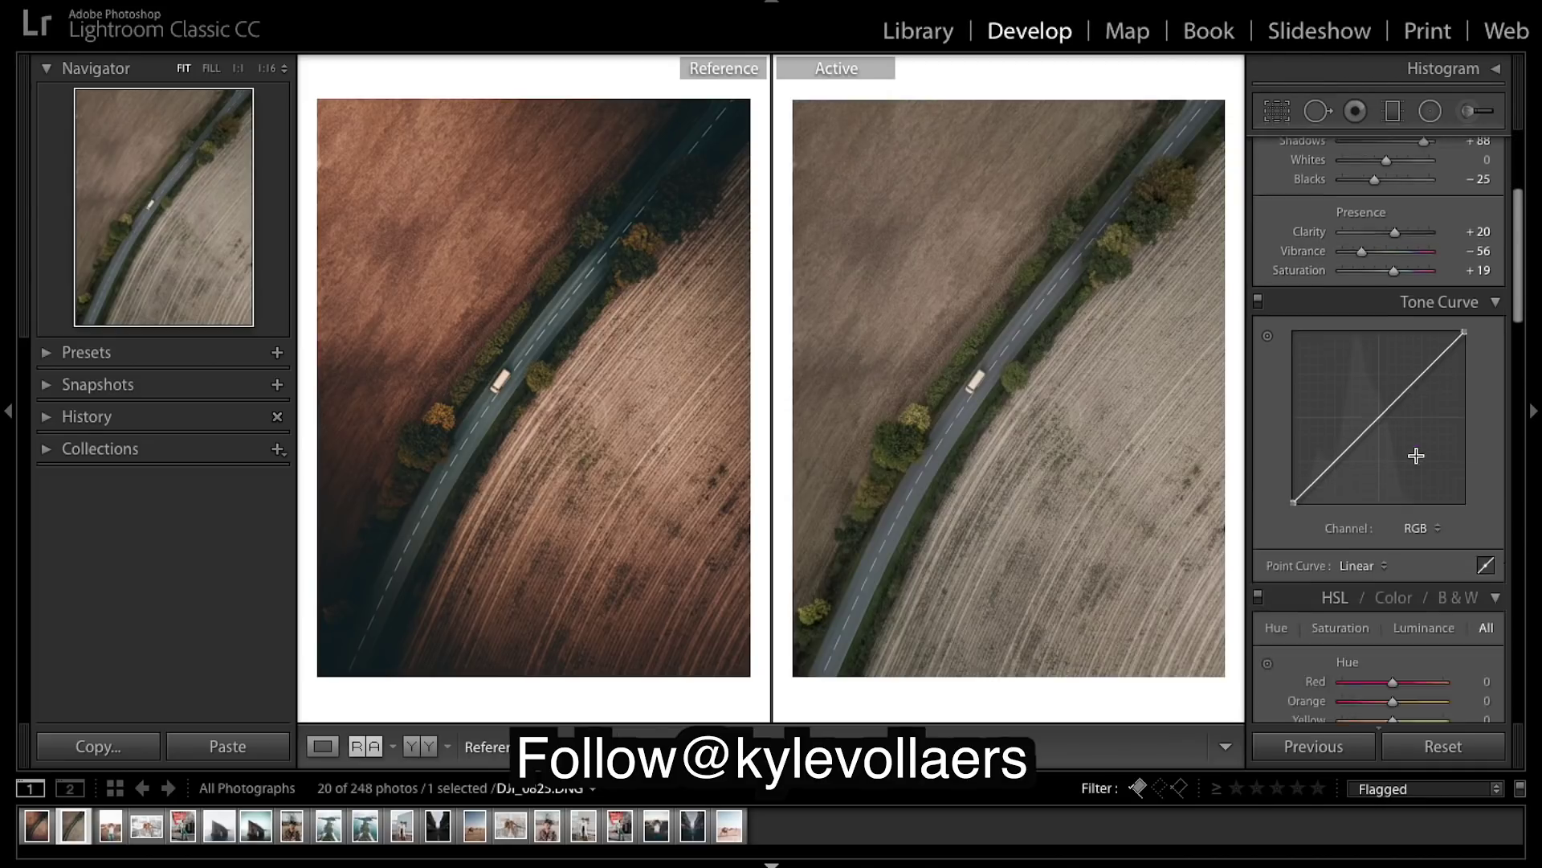
pyautogui.scroll(-15, 1421, 461)
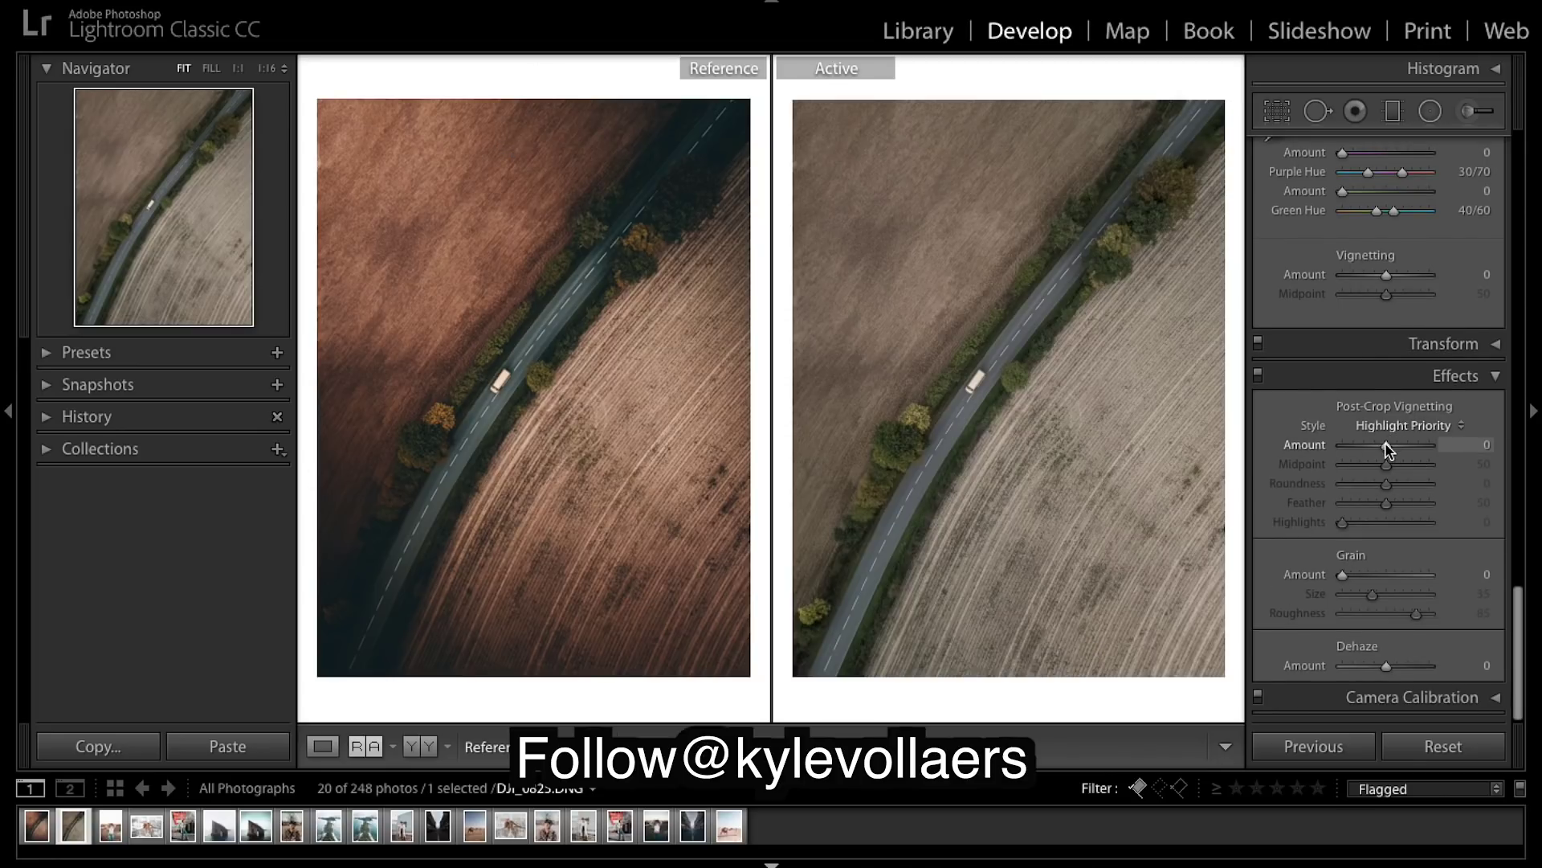
pyautogui.moveTo(1386, 445); pyautogui.dragTo(1377, 445)
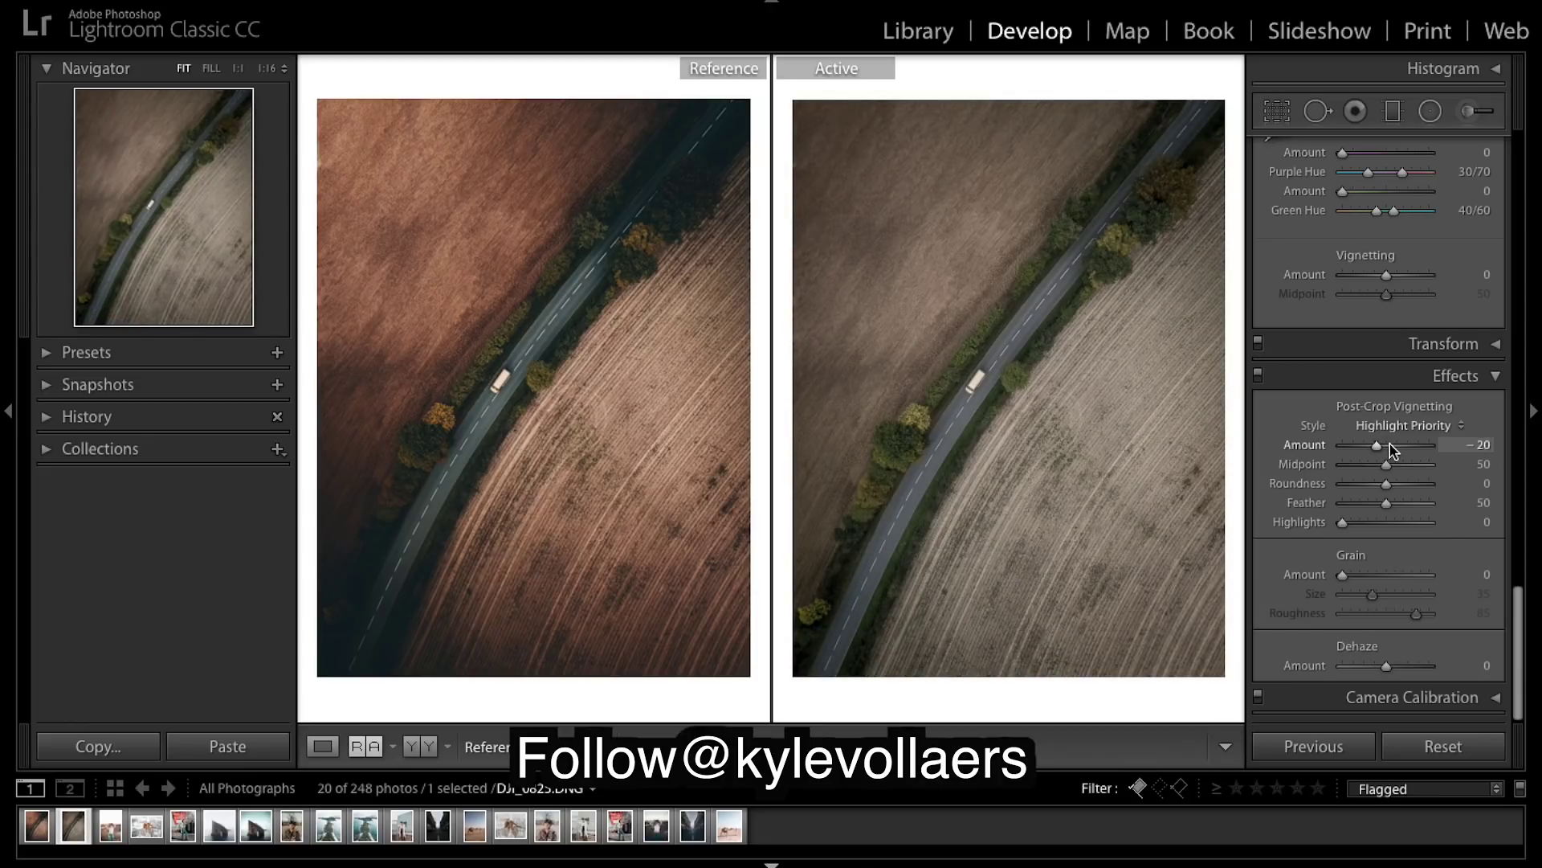
# Step: Shape the Red channel tone curve into an S-curve with lowered shadows and lifted midtones
pyautogui.scroll(15, 1392, 450)
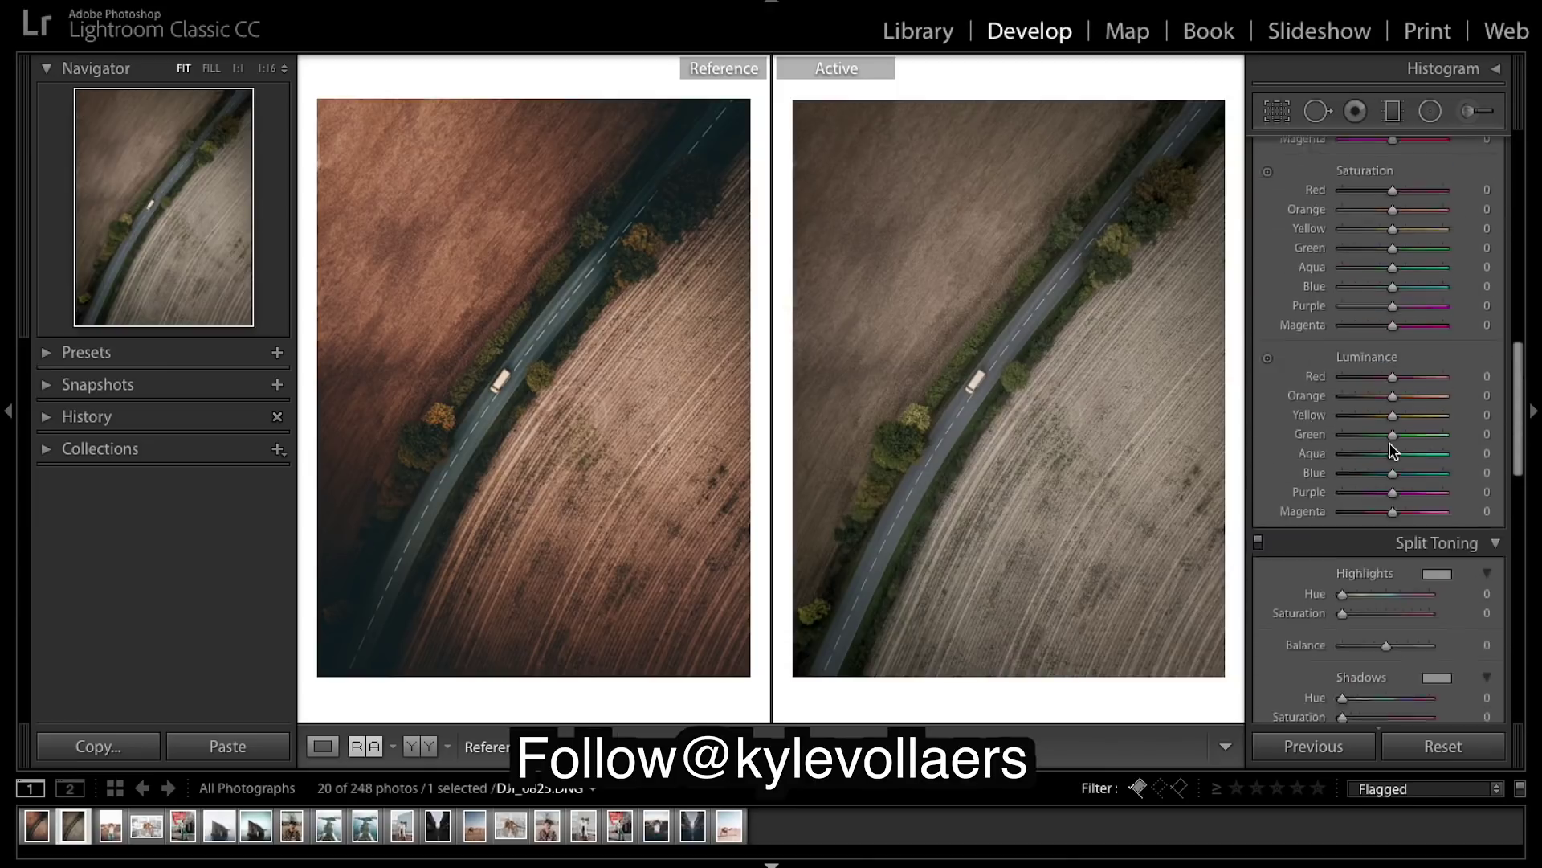
pyautogui.scroll(4, 1391, 444)
pyautogui.scroll(-6, 1390, 442)
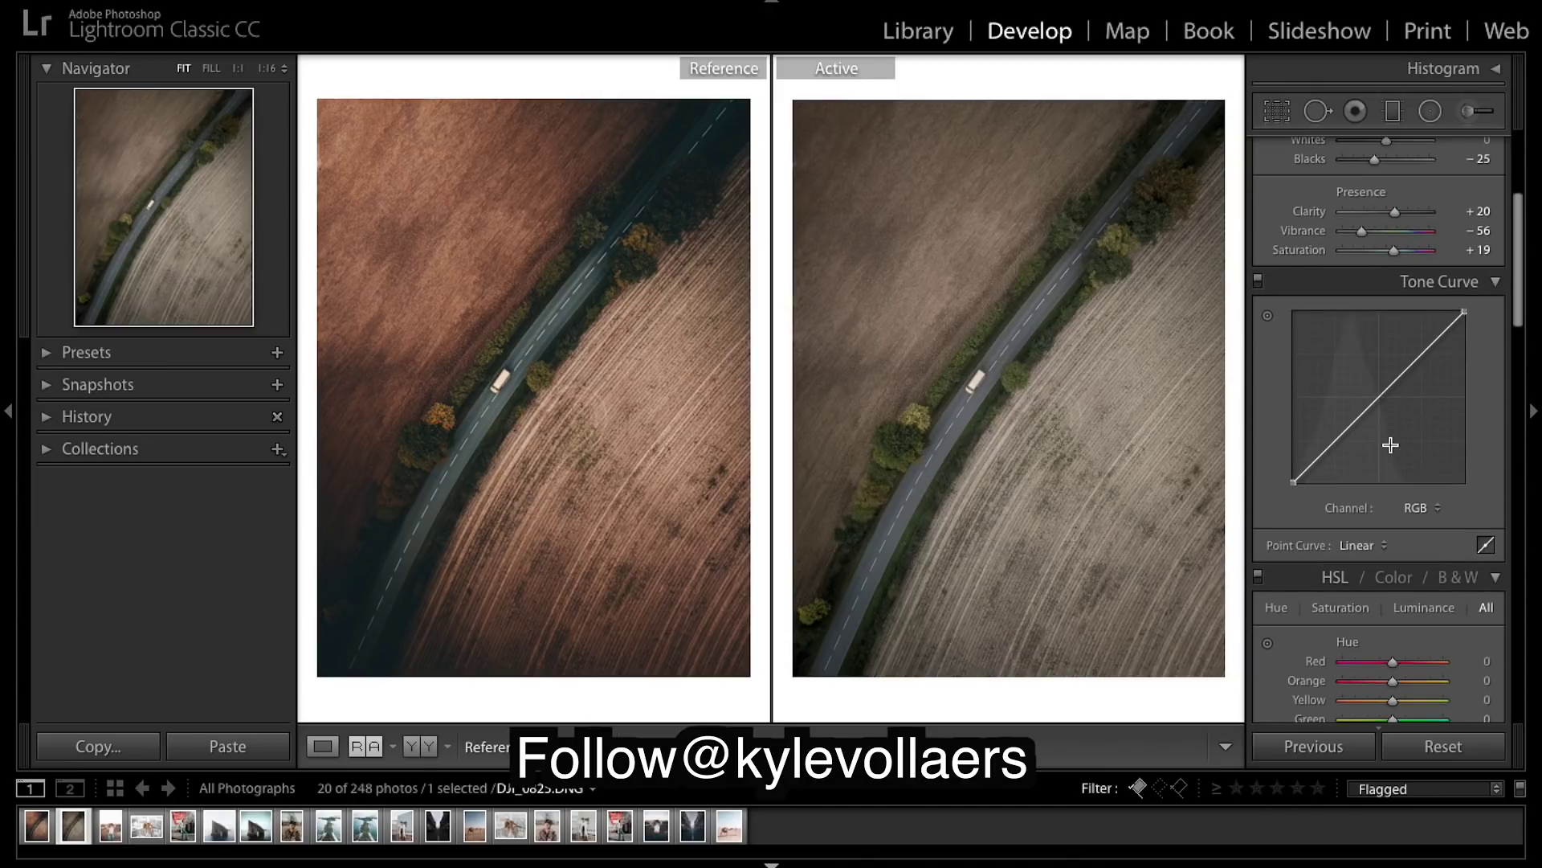
pyautogui.click(1438, 510)
pyautogui.click(1420, 519)
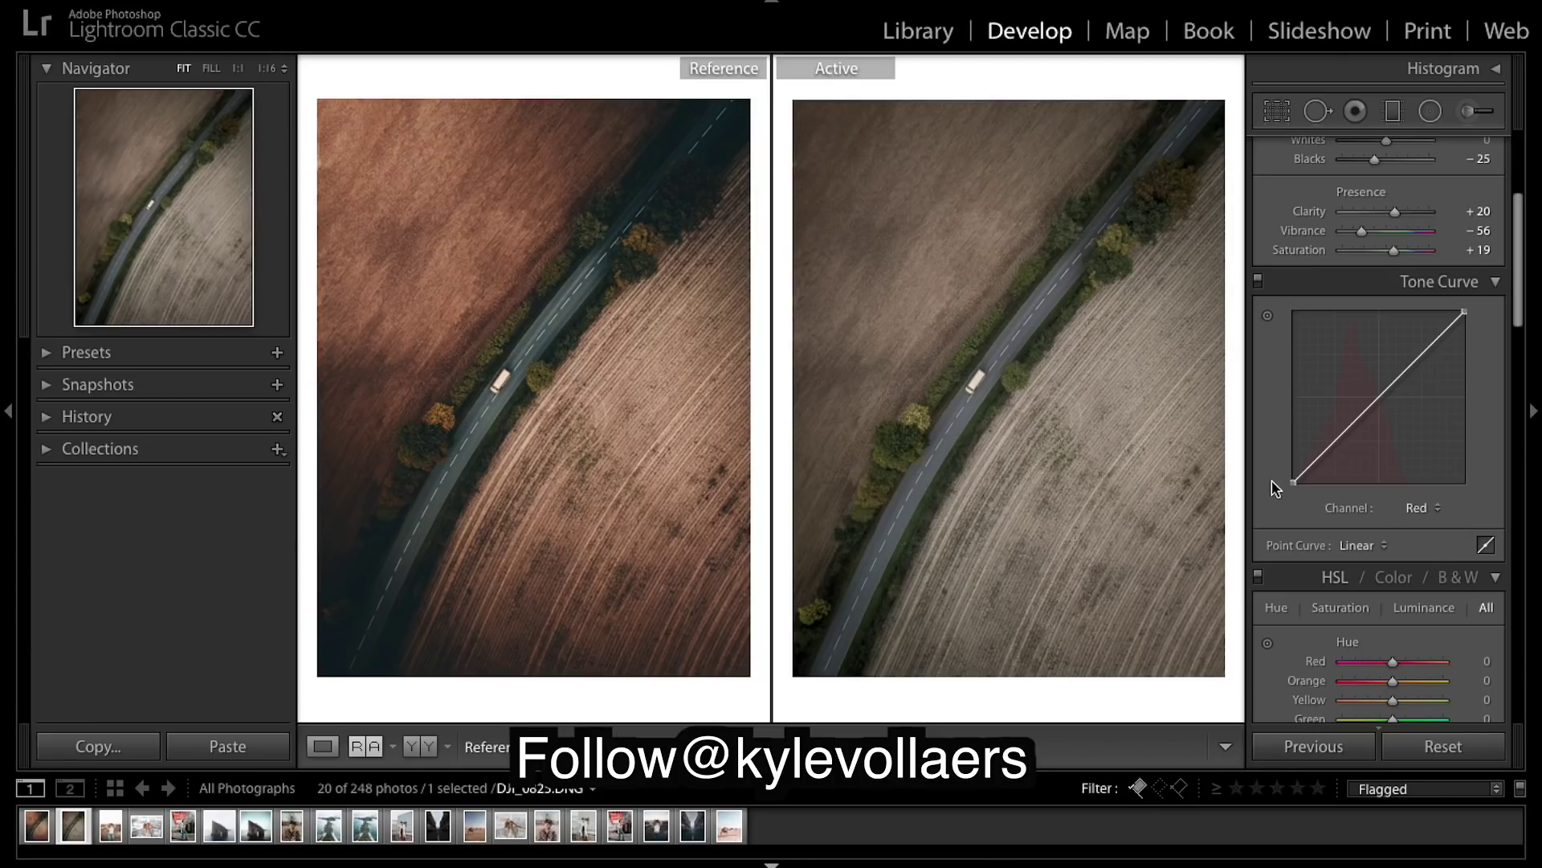
pyautogui.moveTo(1303, 472); pyautogui.dragTo(1311, 480)
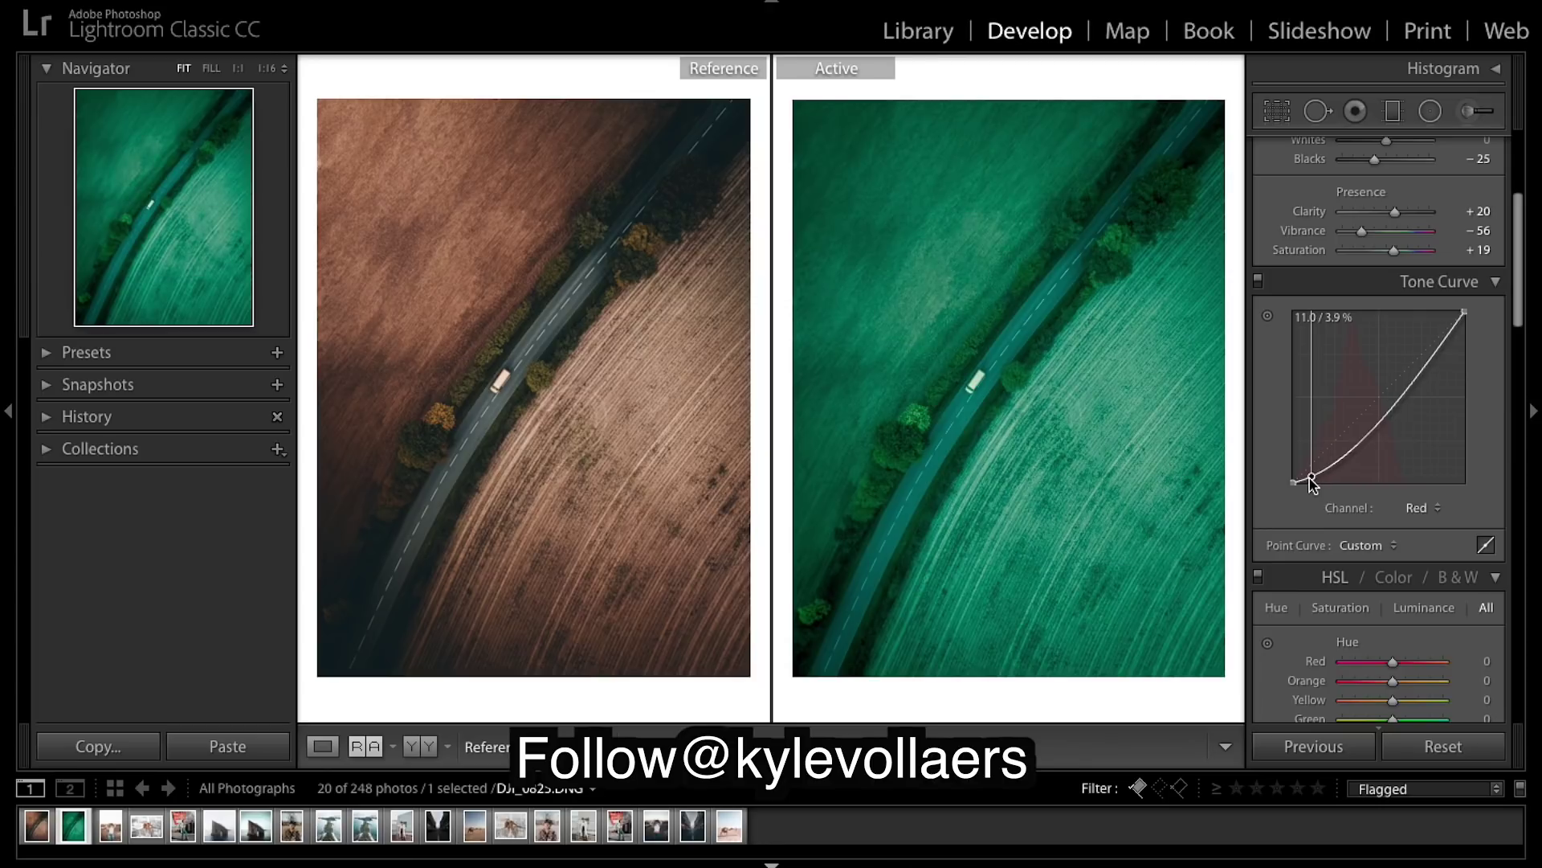
pyautogui.moveTo(1370, 441); pyautogui.dragTo(1370, 404)
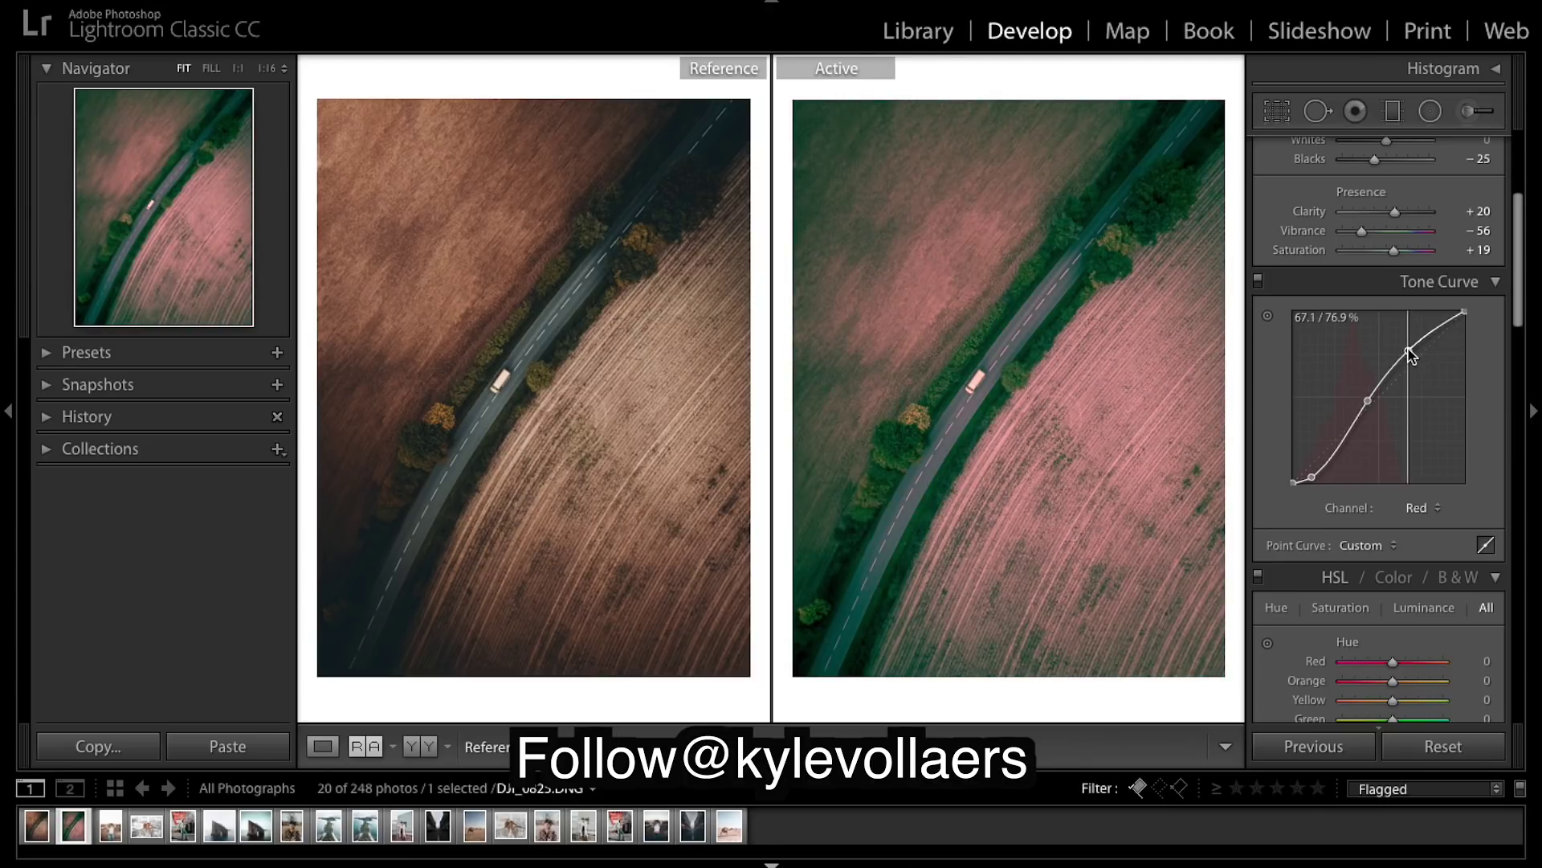
# Step: Shape the Green channel tone curve into an S-curve with lowered shadows and lifted midtones
pyautogui.click(1421, 507)
pyautogui.click(1418, 526)
pyautogui.moveTo(1311, 475); pyautogui.dragTo(1318, 469)
pyautogui.moveTo(1378, 423); pyautogui.dragTo(1372, 401)
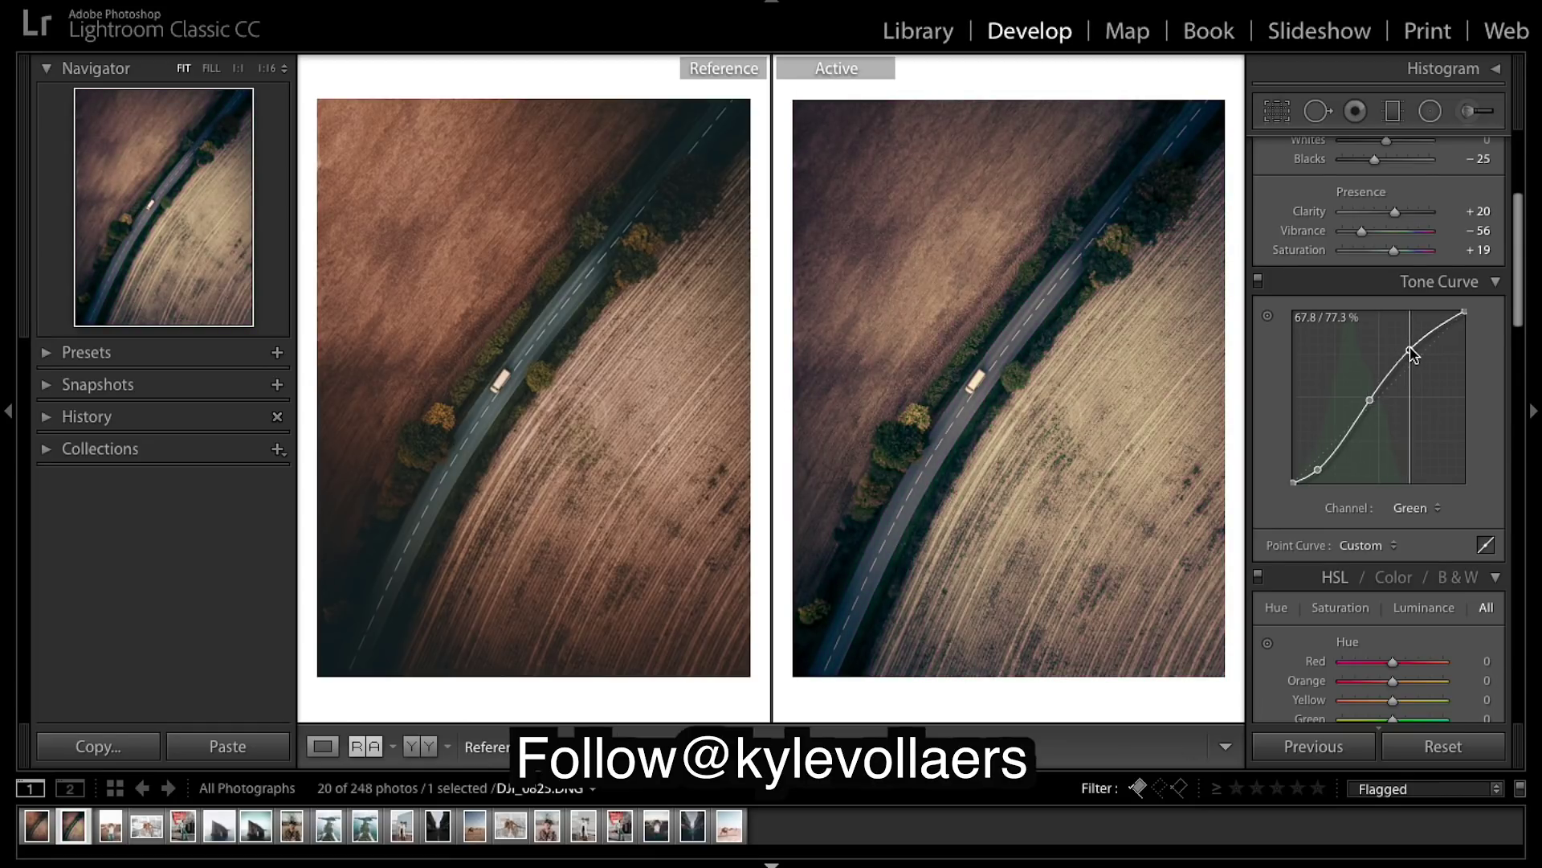
# Step: Adjust the Blue channel curve's upper point to cool the fields, then return to RGB
pyautogui.click(1417, 507)
pyautogui.click(1423, 530)
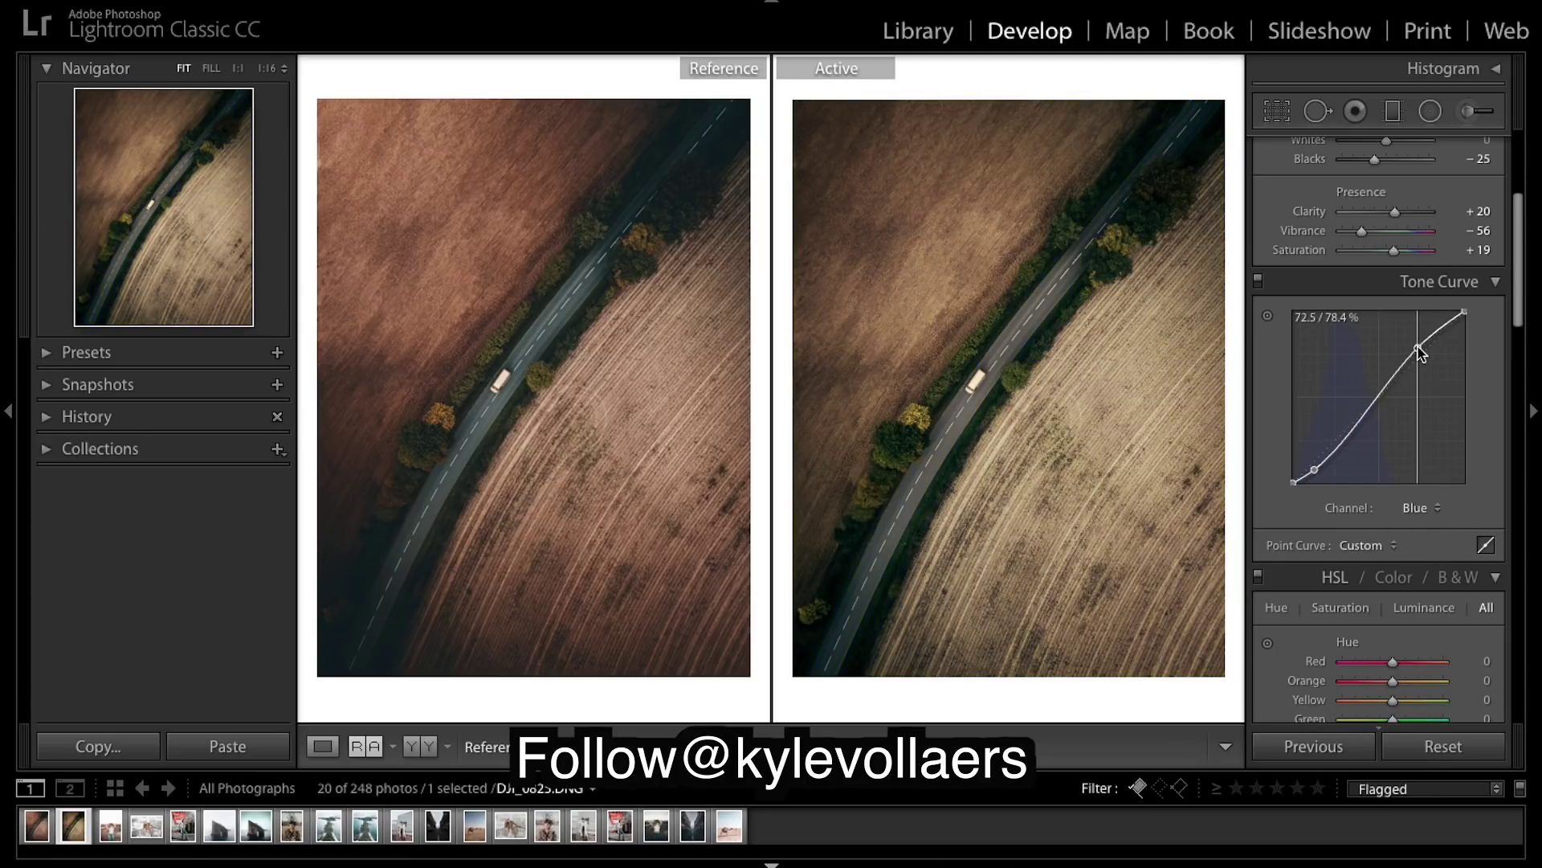
pyautogui.moveTo(1418, 351); pyautogui.dragTo(1409, 351)
pyautogui.click(1419, 508)
pyautogui.click(1334, 457)
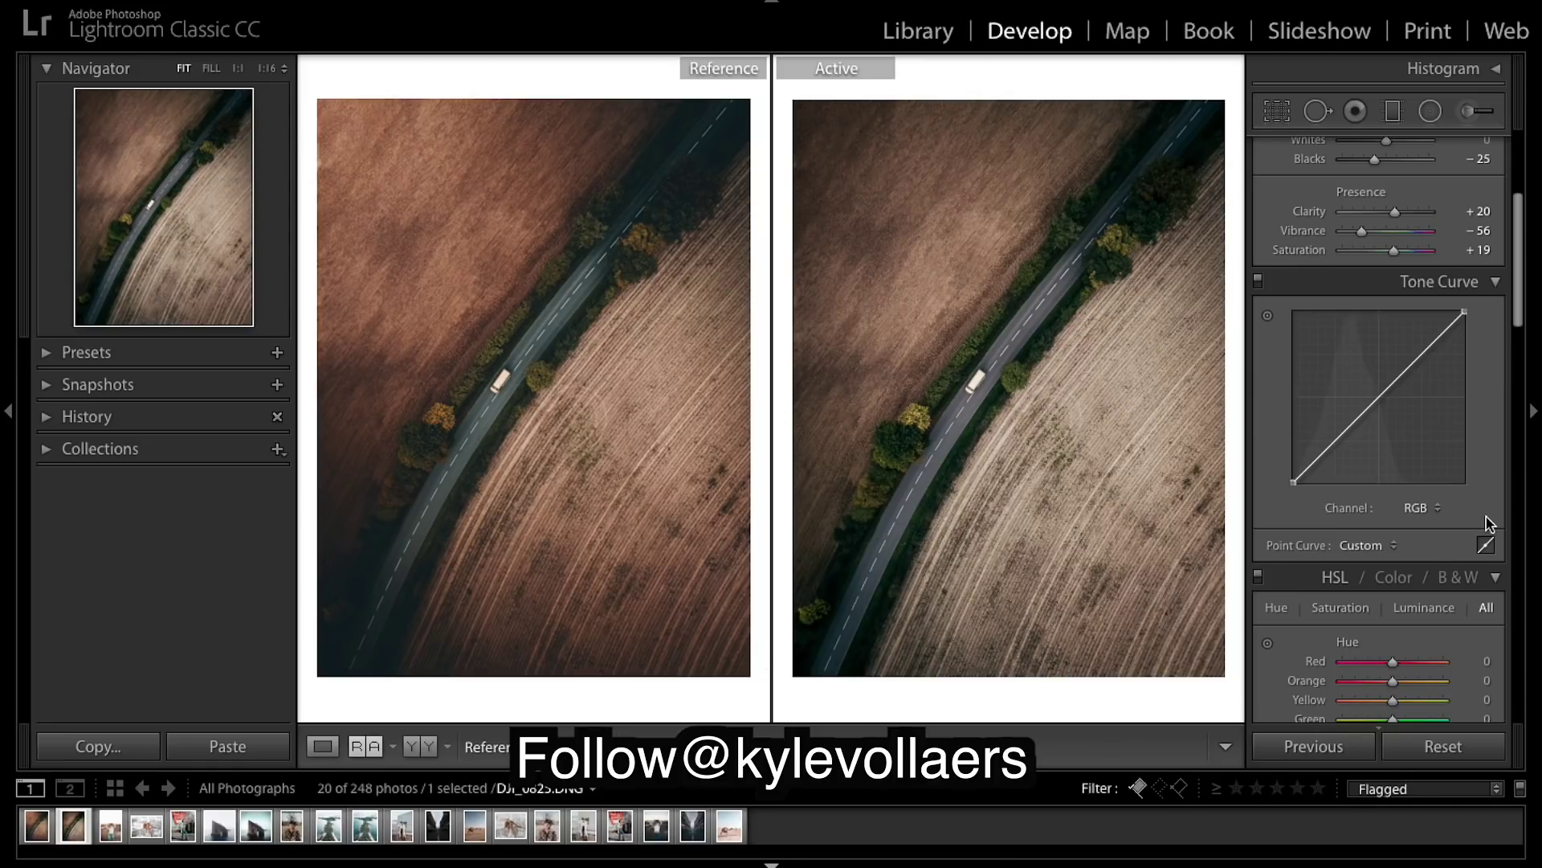
# Step: Lift the RGB tone curve's black point to fade the shadows into a matte look
pyautogui.scroll(-1, 1372, 397)
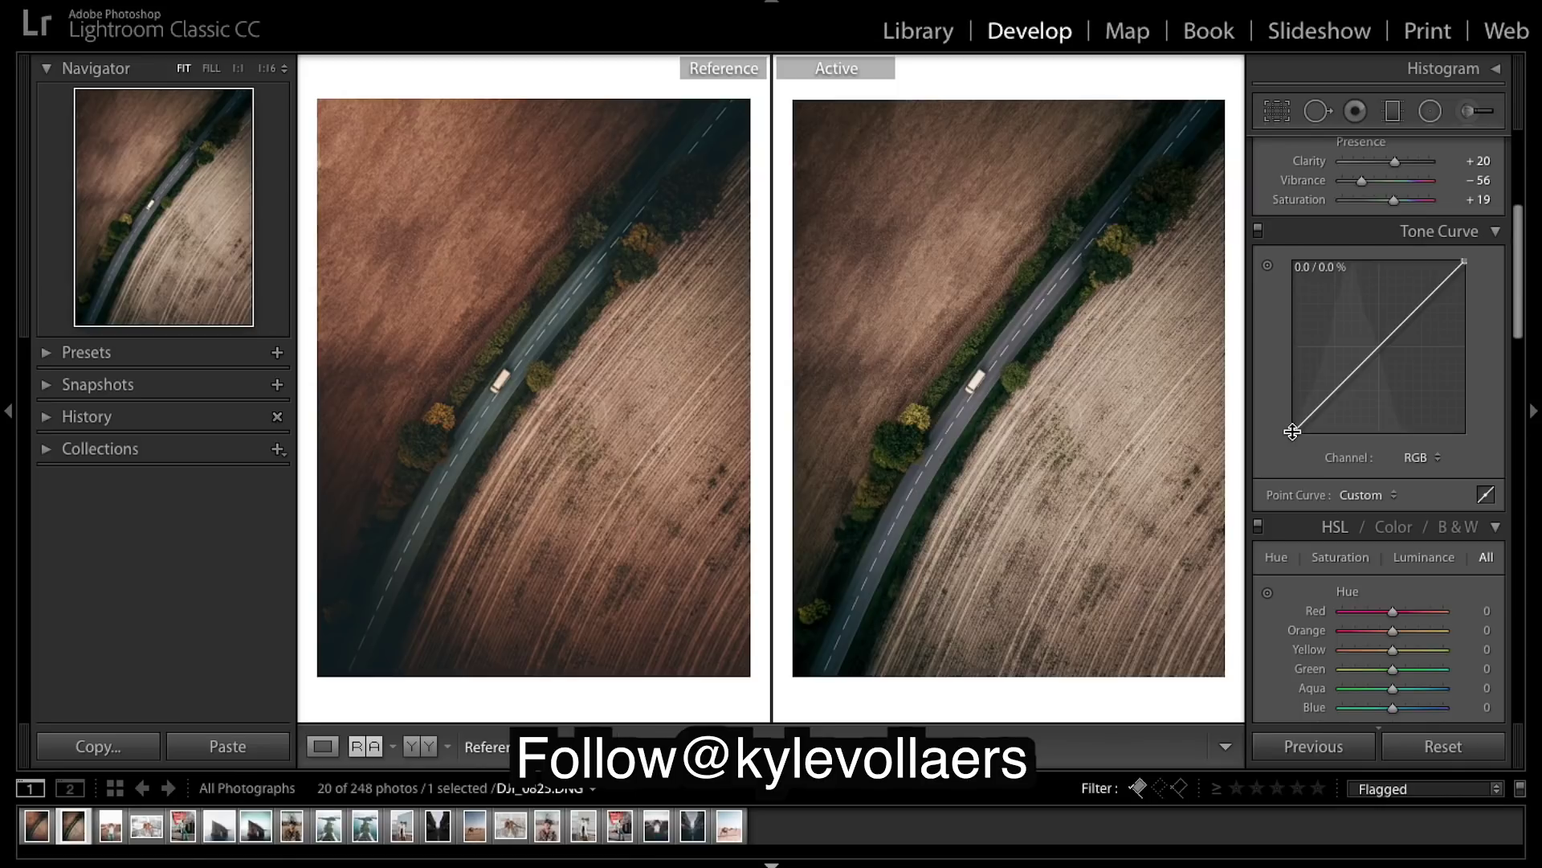
pyautogui.moveTo(1292, 432); pyautogui.dragTo(1377, 352)
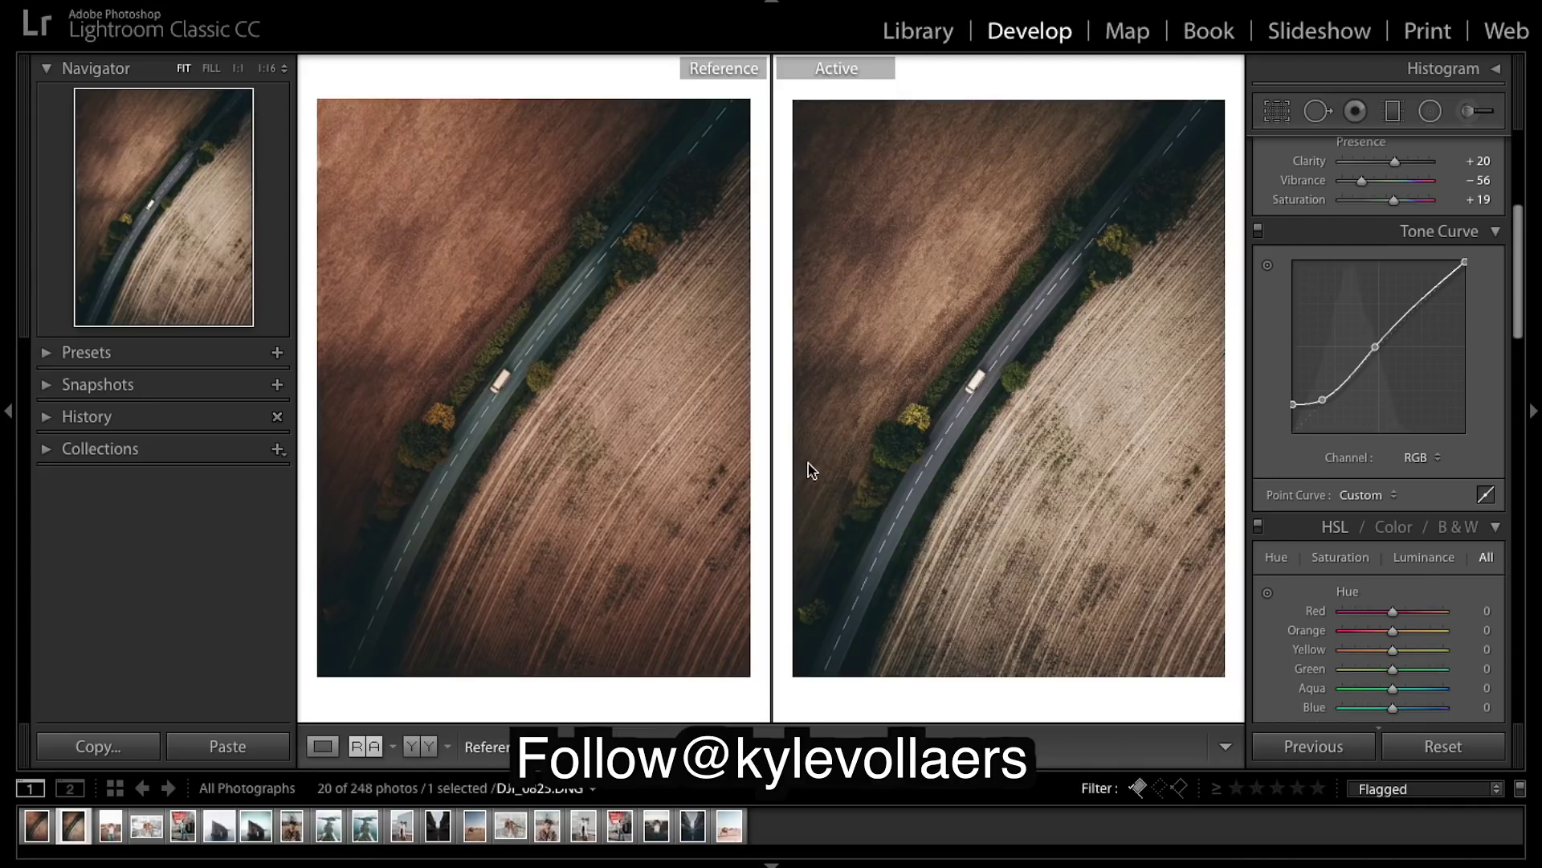
# Step: Add a graduated filter over the upper field and brighten it with Exposure +1.50
pyautogui.click(1394, 117)
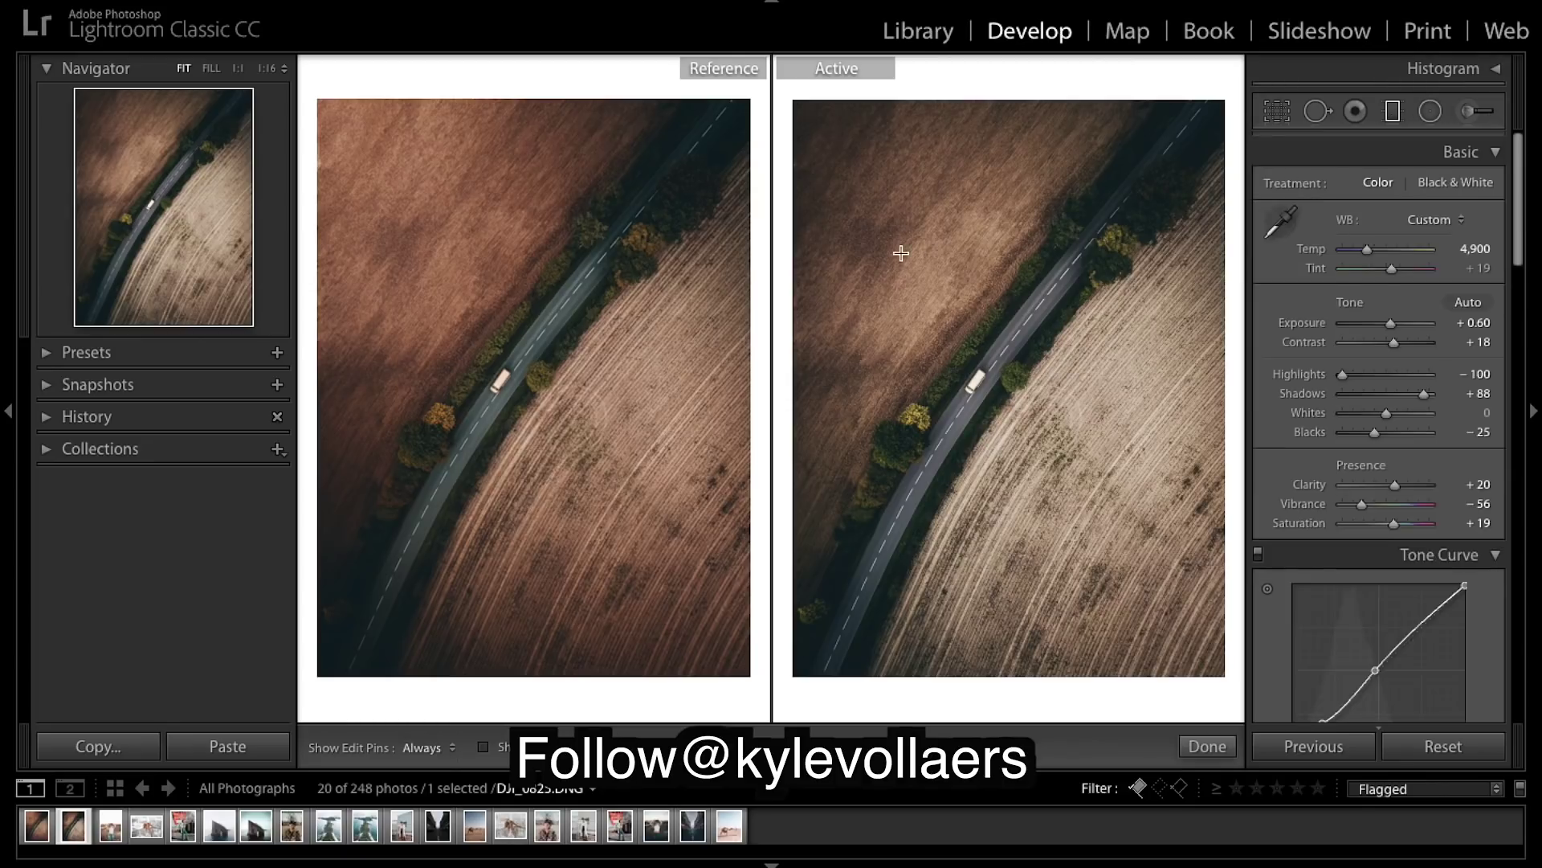
pyautogui.moveTo(834, 171); pyautogui.dragTo(876, 217)
pyautogui.moveTo(1388, 254); pyautogui.dragTo(1411, 263)
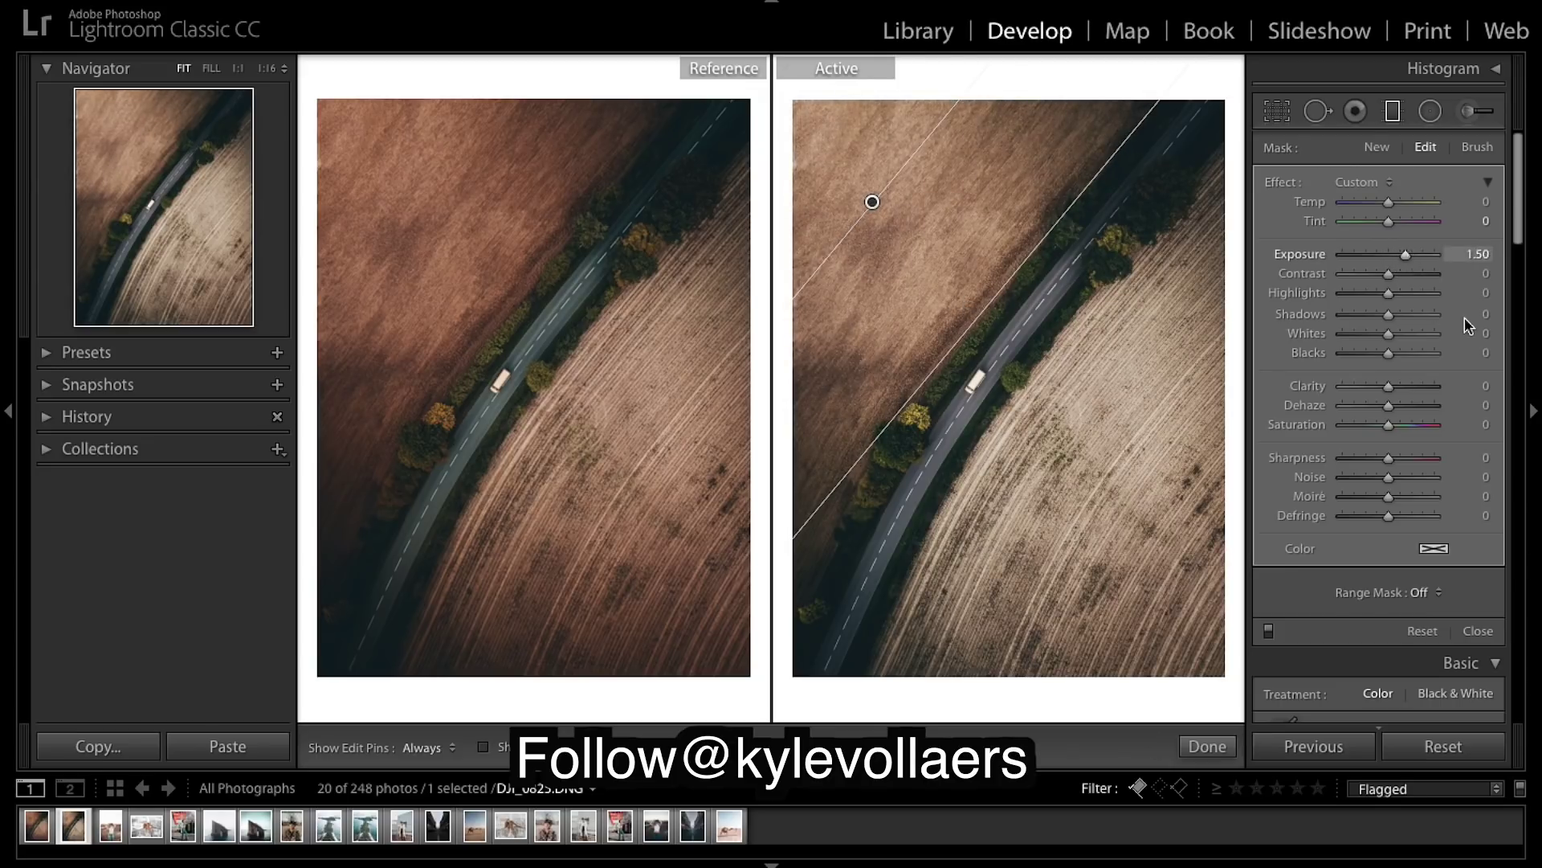
# Step: Add a second gradient over the lower part with Temp 24, Exposure −0.68 and negative Dehaze
pyautogui.moveTo(839, 530)
pyautogui.mouseDown()
pyautogui.moveTo(923, 482)
pyautogui.moveTo(840, 548)
pyautogui.moveTo(864, 507)
pyautogui.moveTo(841, 537)
pyautogui.moveTo(858, 523)
pyautogui.mouseUp()
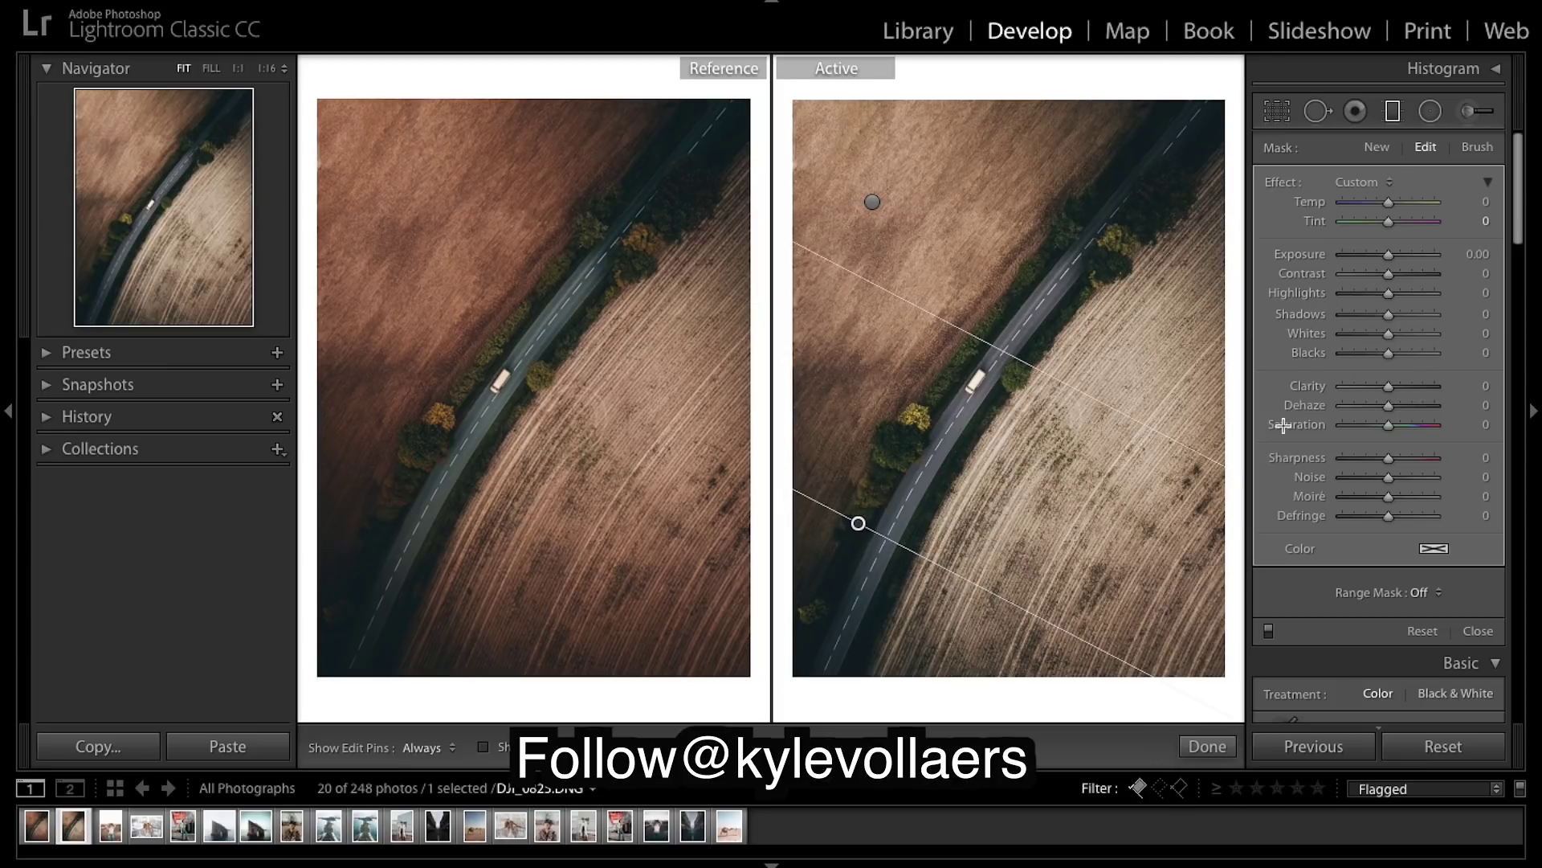
pyautogui.moveTo(1388, 255); pyautogui.dragTo(1380, 255)
pyautogui.moveTo(1388, 405); pyautogui.dragTo(1382, 406)
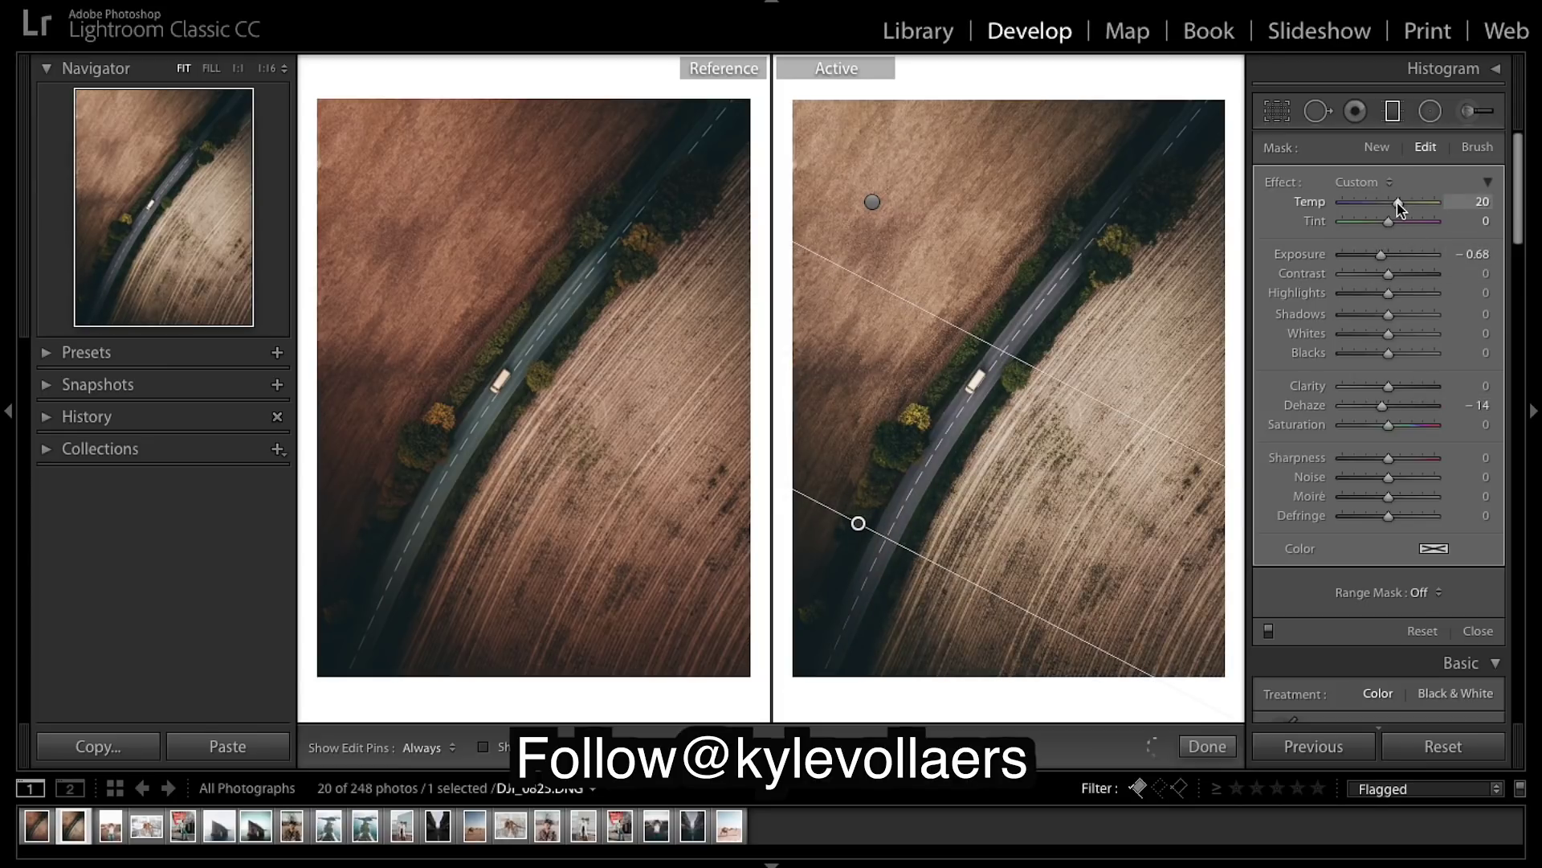
pyautogui.press('m')
# Step: Review both gradients and ease the lower gradient's Dehaze to −13
pyautogui.click(1393, 110)
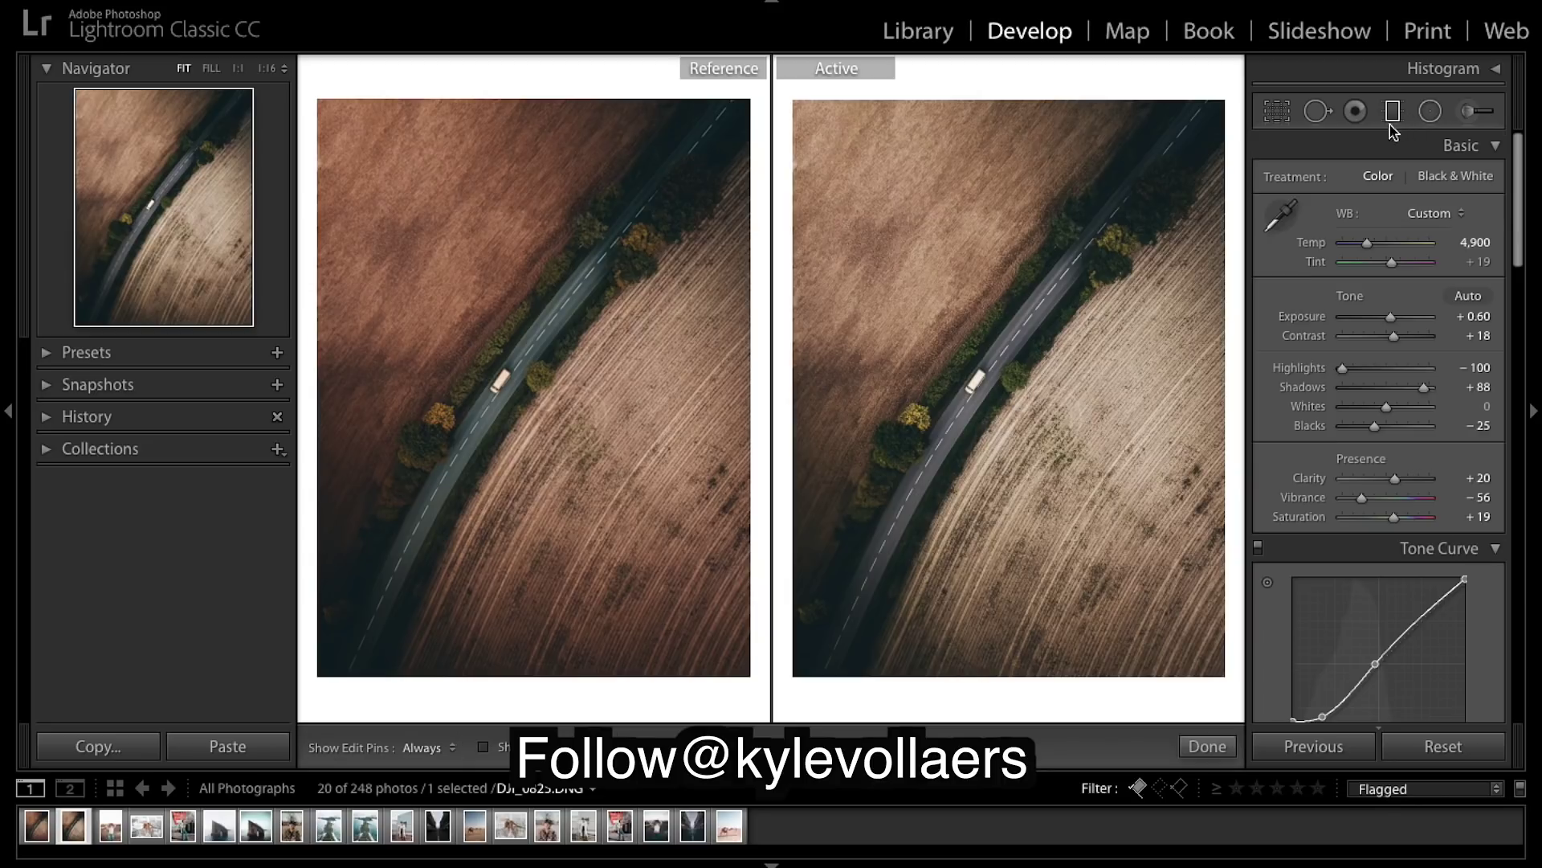
pyautogui.click(872, 201)
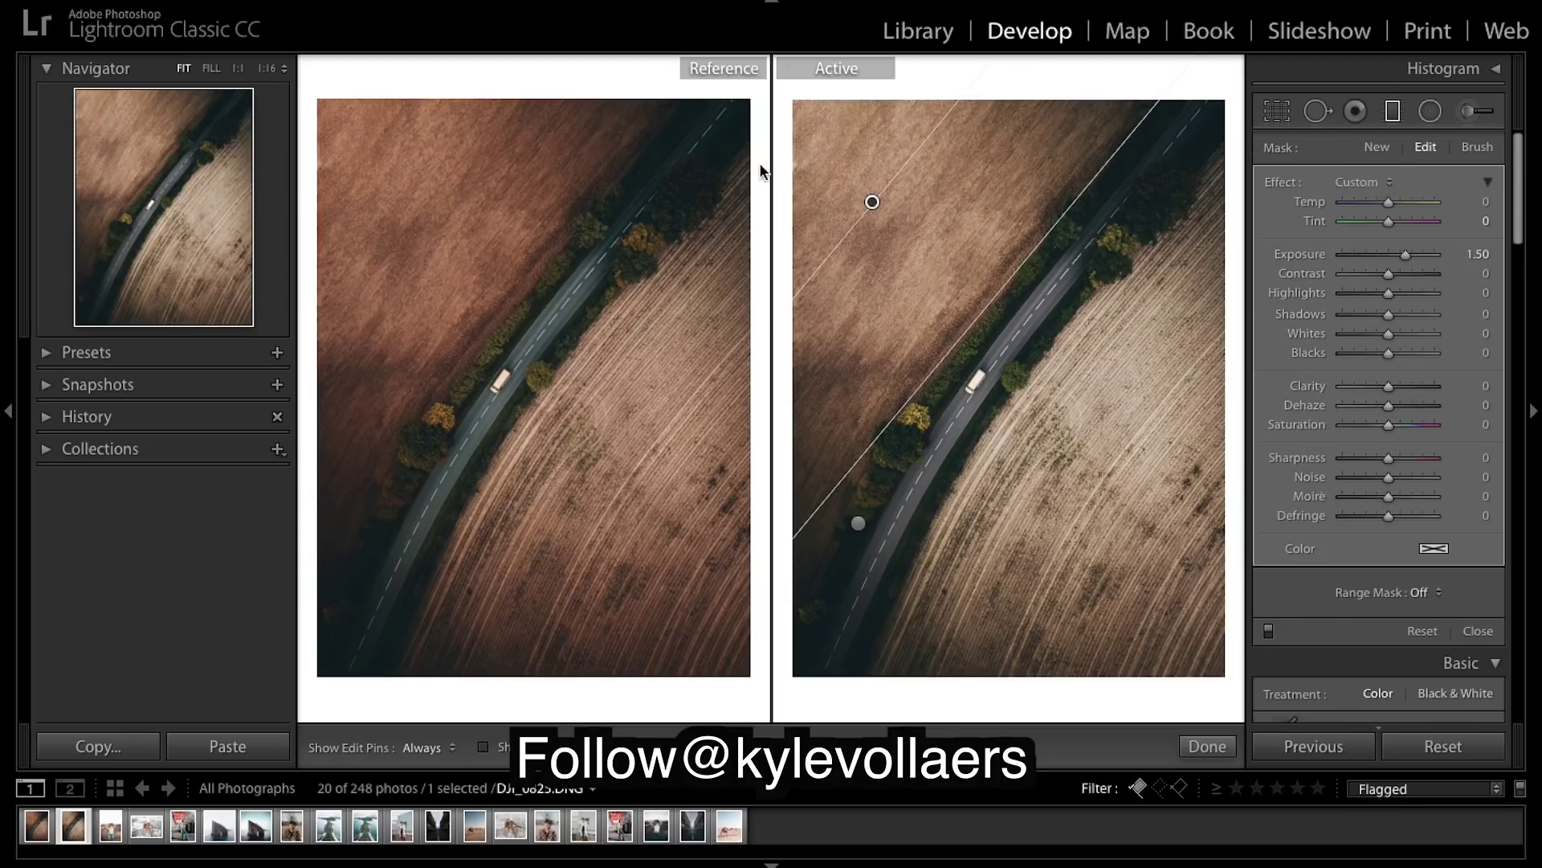
pyautogui.click(1207, 746)
pyautogui.click(1393, 111)
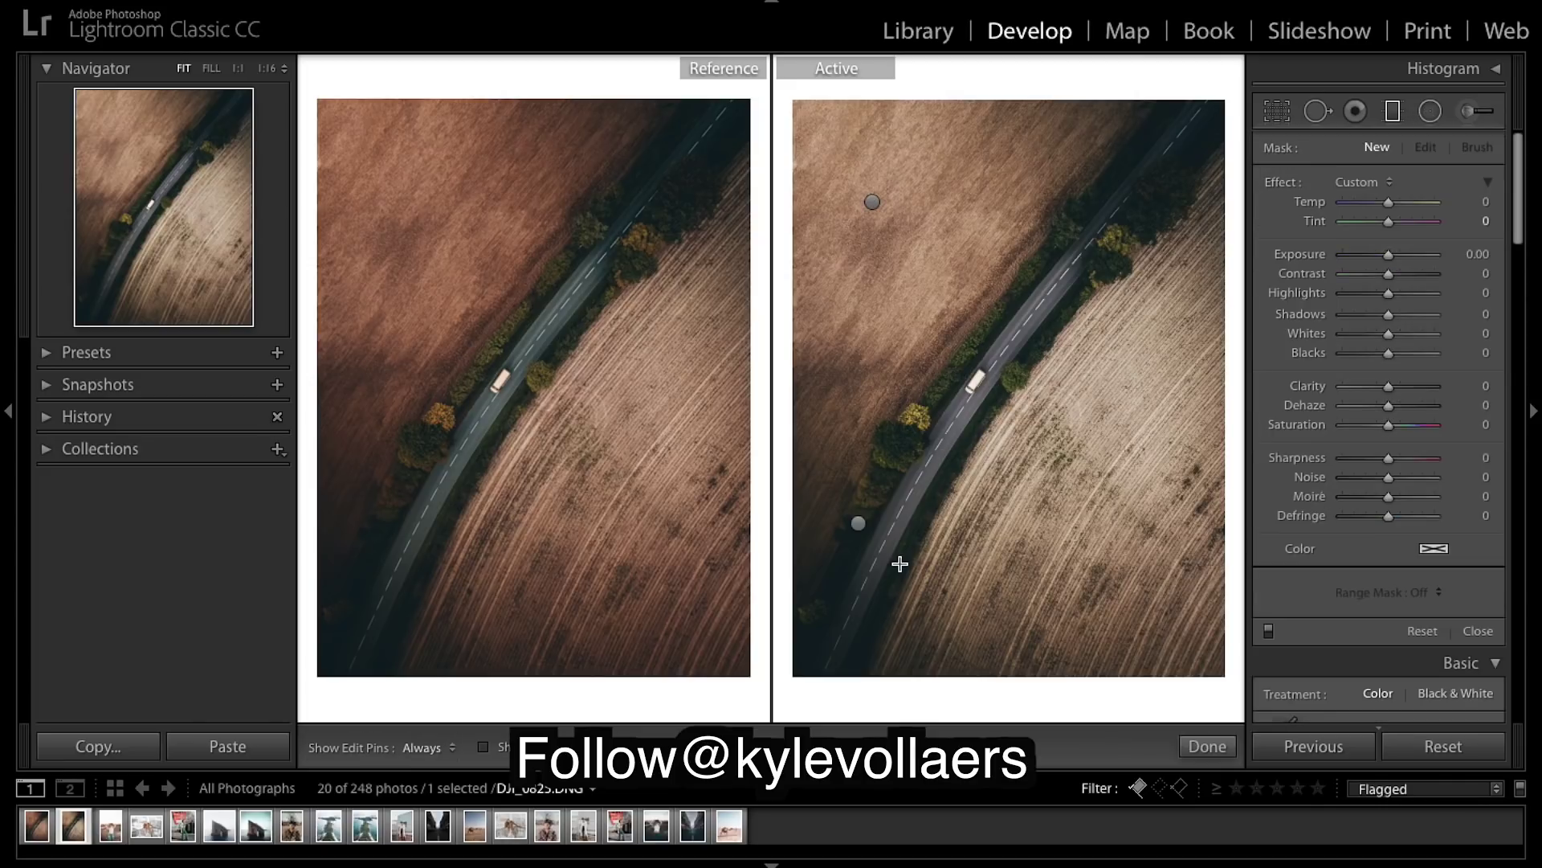
pyautogui.click(858, 523)
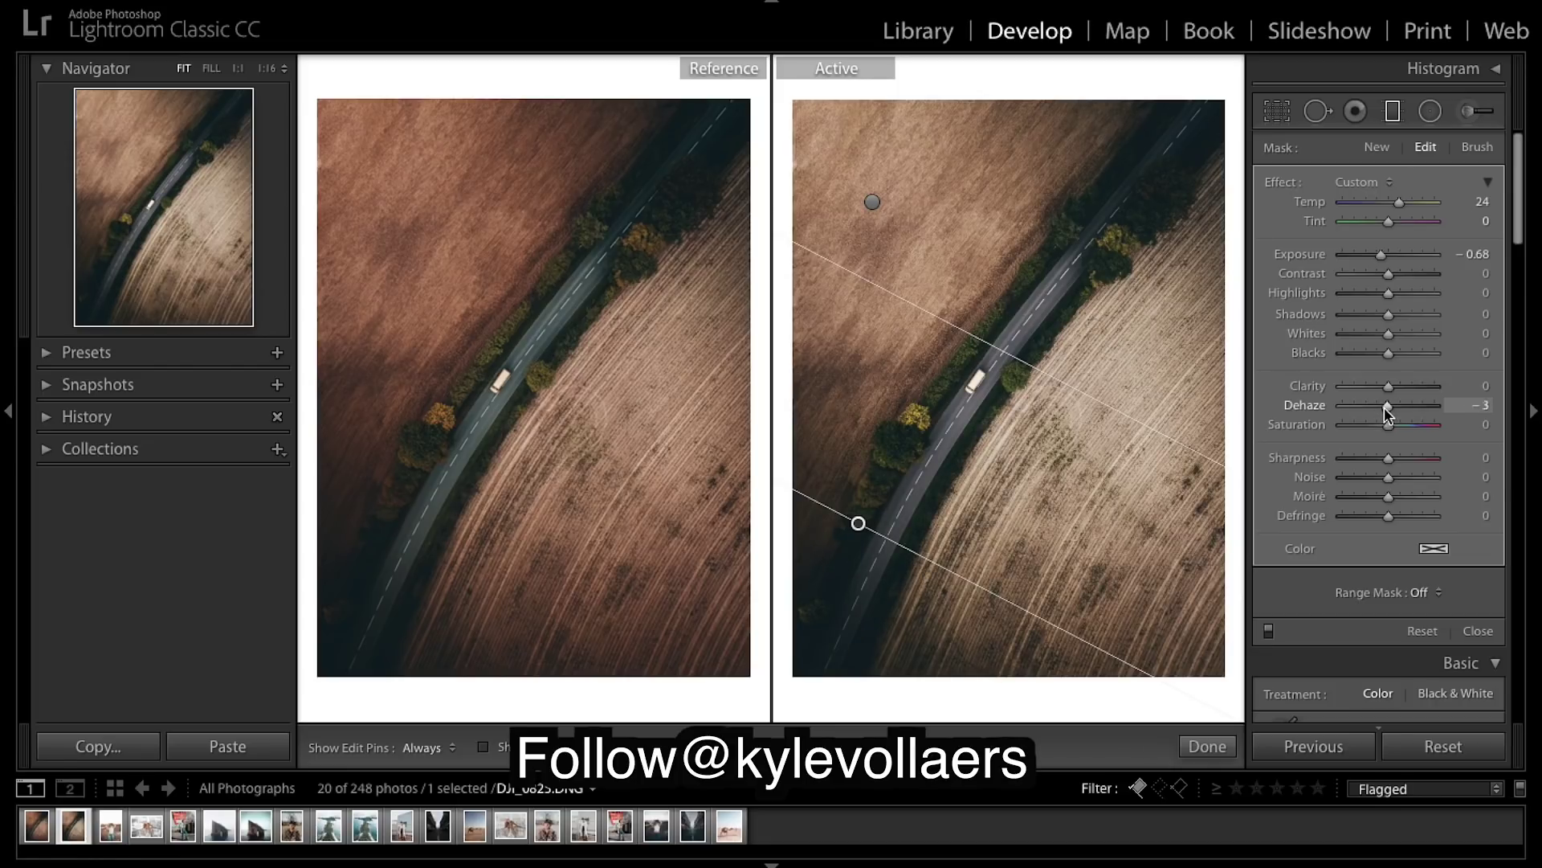
pyautogui.moveTo(1382, 412); pyautogui.dragTo(1385, 413)
pyautogui.click(1207, 746)
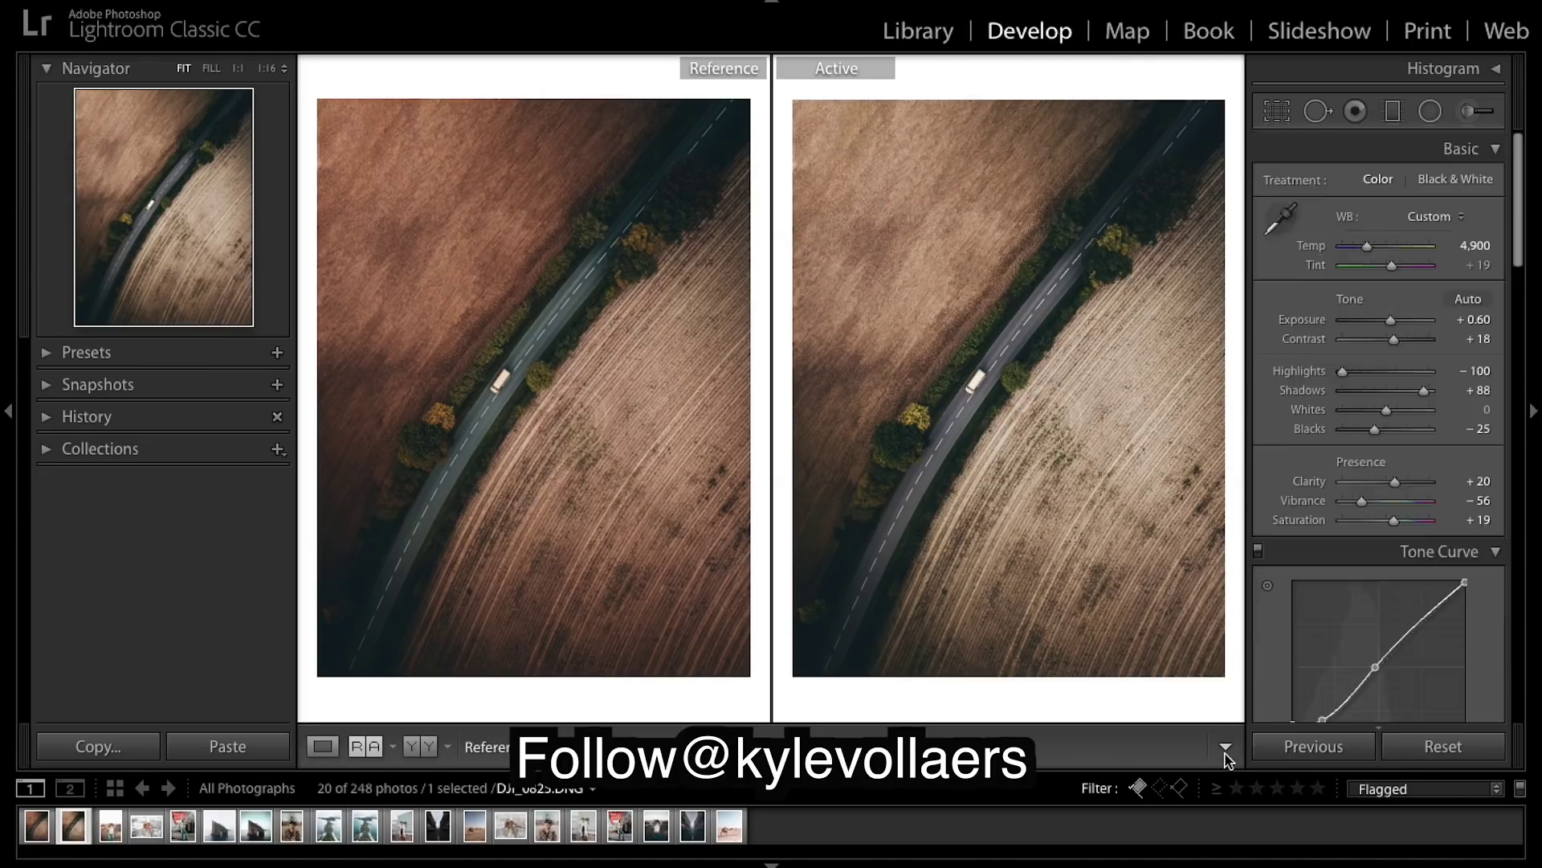
# Step: In HSL Hue, set Red +10, Orange +6 and Yellow −60
pyautogui.scroll(-6, 1365, 386)
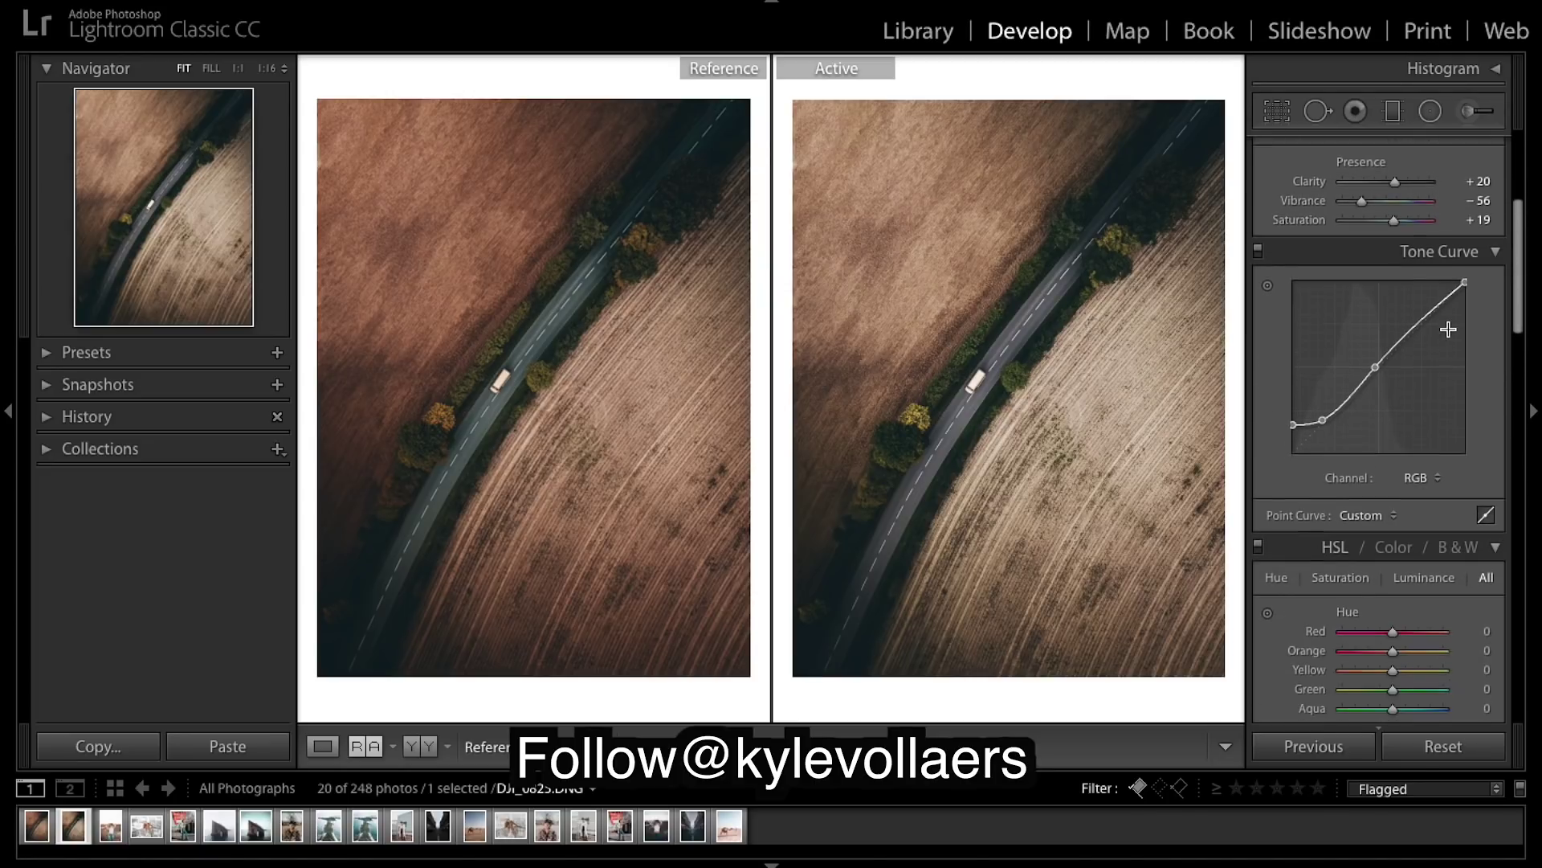
pyautogui.scroll(-5, 1404, 251)
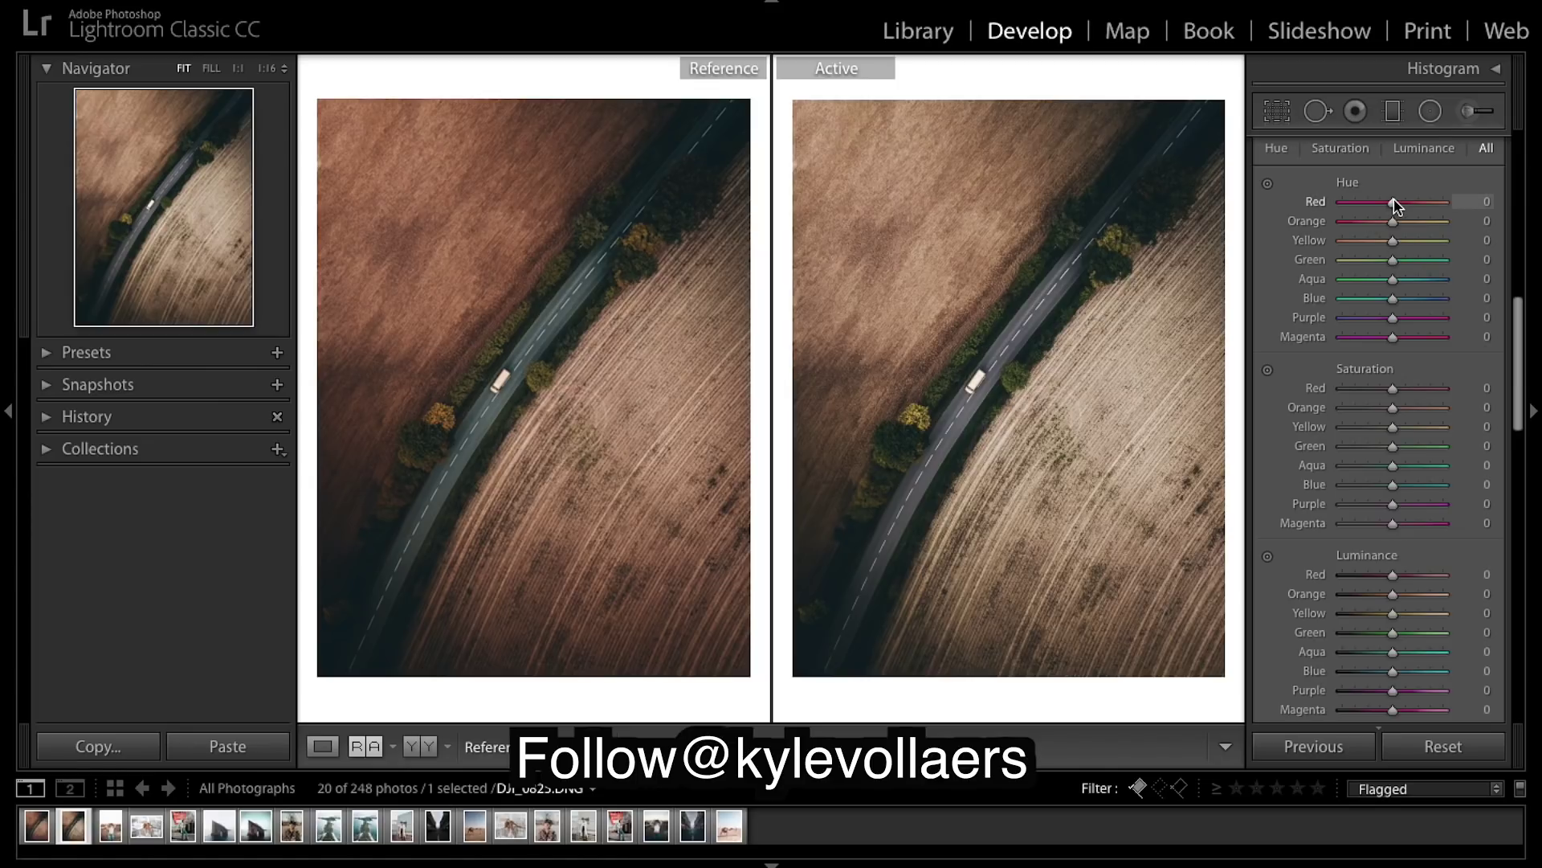
pyautogui.moveTo(1398, 205)
pyautogui.mouseDown()
pyautogui.moveTo(1366, 204)
pyautogui.moveTo(1516, 210)
pyautogui.moveTo(1283, 207)
pyautogui.moveTo(1470, 210)
pyautogui.moveTo(1405, 212)
pyautogui.mouseUp()
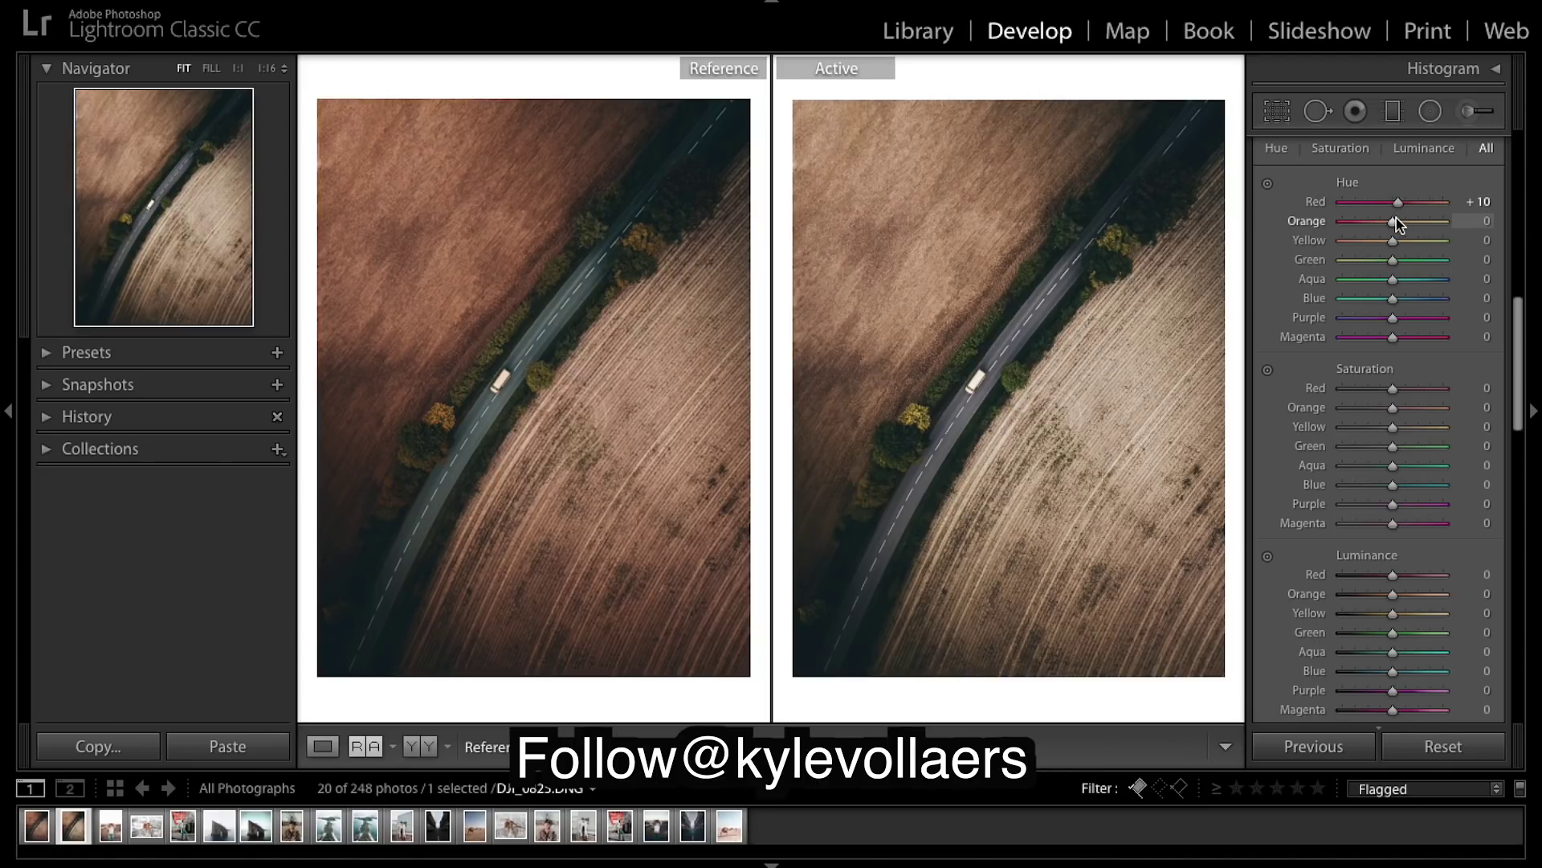
pyautogui.moveTo(1397, 222)
pyautogui.mouseDown()
pyautogui.moveTo(1343, 222)
pyautogui.moveTo(1402, 222)
pyautogui.mouseUp()
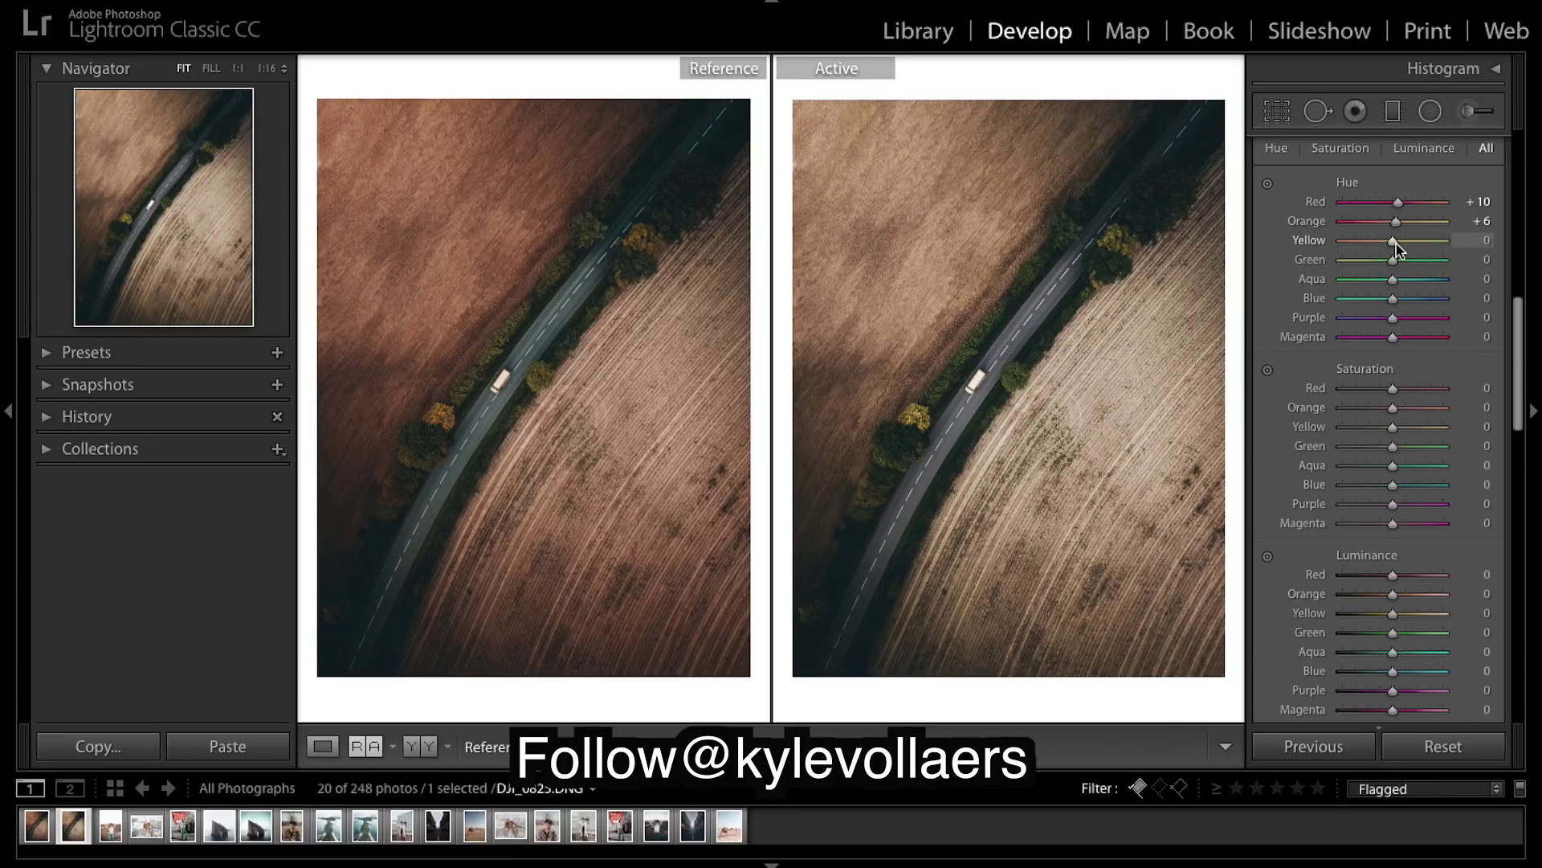
pyautogui.moveTo(1396, 243); pyautogui.dragTo(1364, 250)
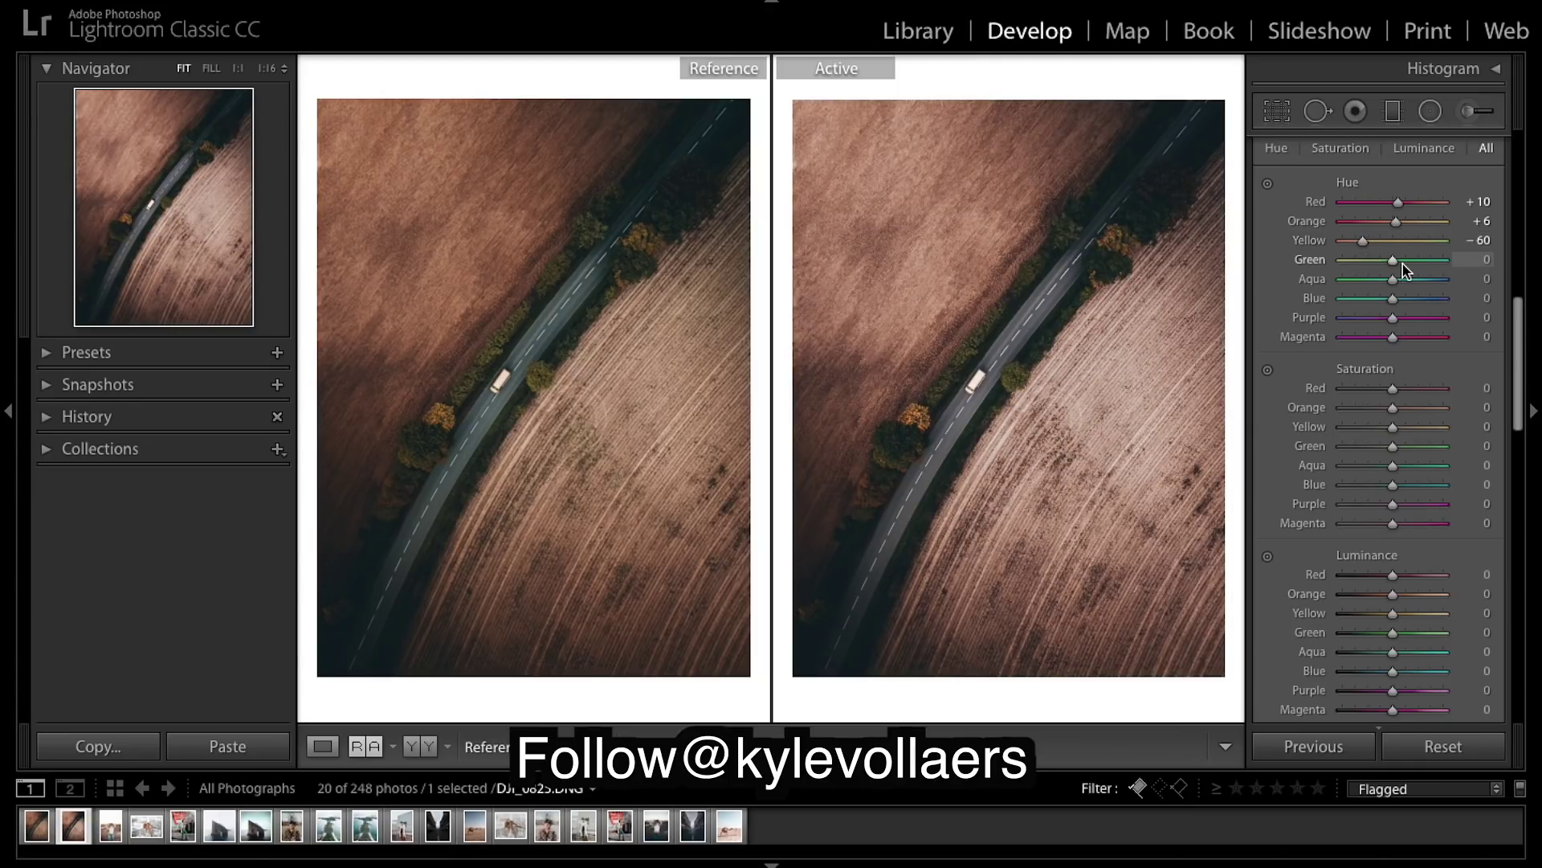
# Step: Set Green −60, Aqua +31, Blue −21, Purple +20 and Magenta +30 hues
pyautogui.moveTo(1393, 265)
pyautogui.mouseDown()
pyautogui.moveTo(1340, 262)
pyautogui.moveTo(1449, 289)
pyautogui.moveTo(1318, 252)
pyautogui.moveTo(1390, 275)
pyautogui.moveTo(1358, 258)
pyautogui.moveTo(1372, 267)
pyautogui.mouseUp()
pyautogui.moveTo(1372, 268); pyautogui.dragTo(1370, 268)
pyautogui.moveTo(1366, 260); pyautogui.dragTo(1364, 261)
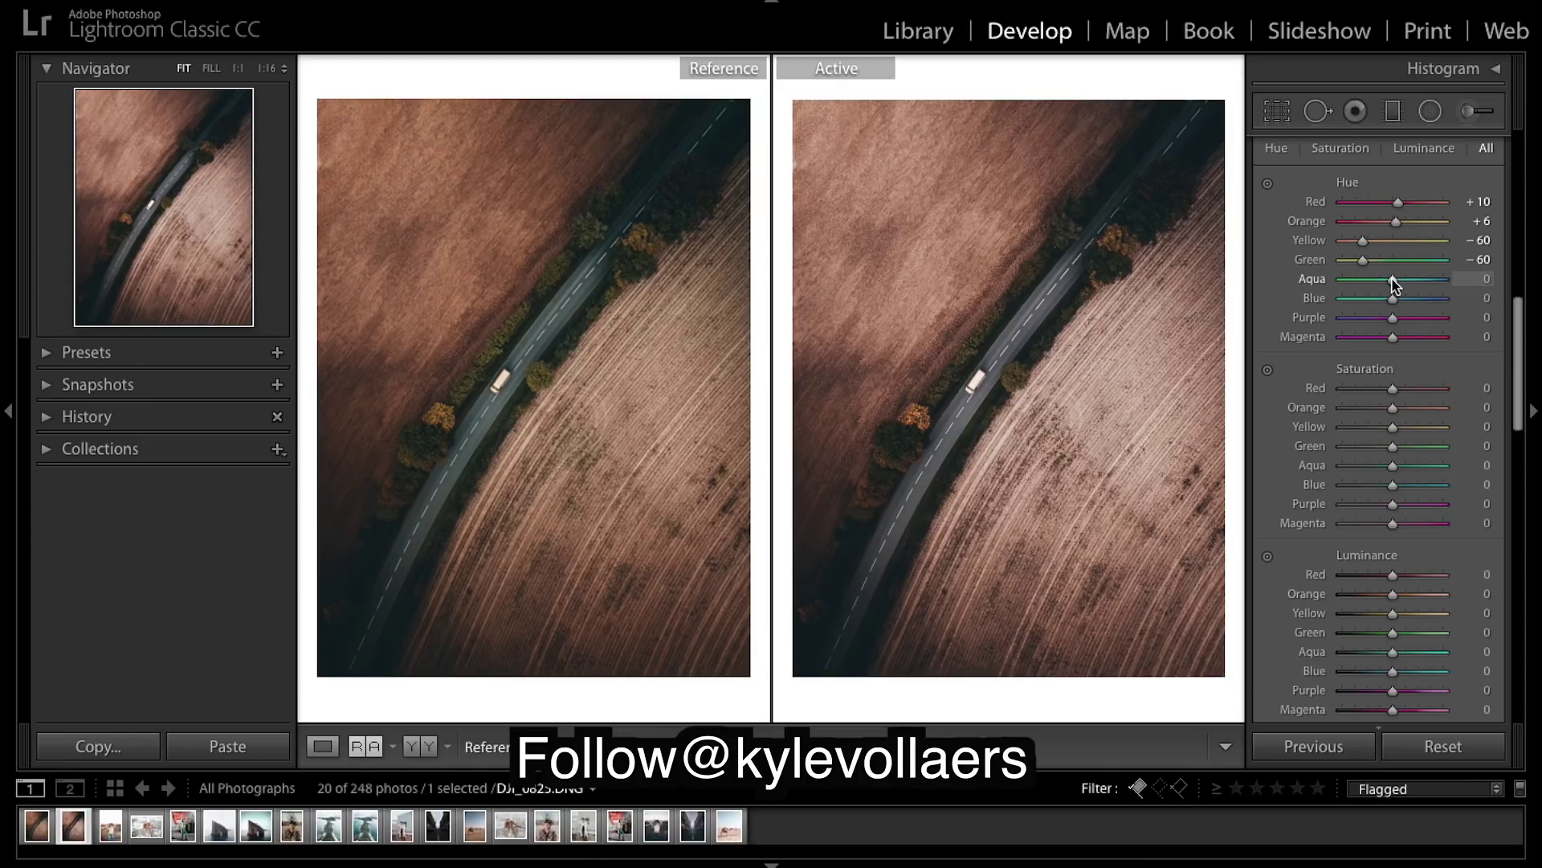
pyautogui.moveTo(1393, 281)
pyautogui.mouseDown()
pyautogui.moveTo(1499, 293)
pyautogui.moveTo(1413, 287)
pyautogui.mouseUp()
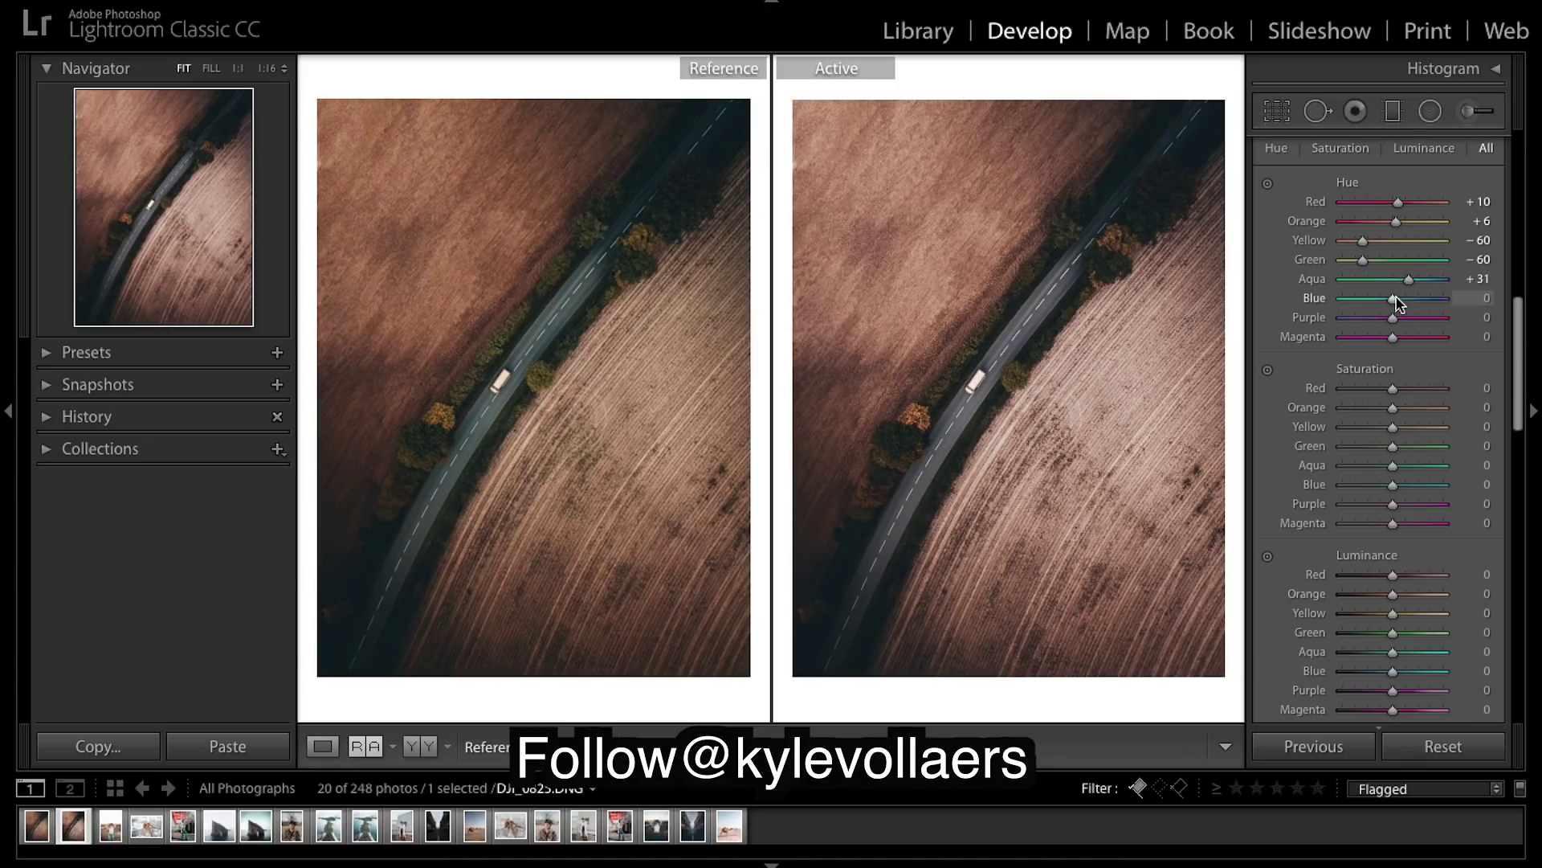
pyautogui.moveTo(1394, 301)
pyautogui.mouseDown()
pyautogui.moveTo(1067, 255)
pyautogui.moveTo(1284, 222)
pyautogui.moveTo(1398, 299)
pyautogui.moveTo(1371, 313)
pyautogui.moveTo(1385, 313)
pyautogui.mouseUp()
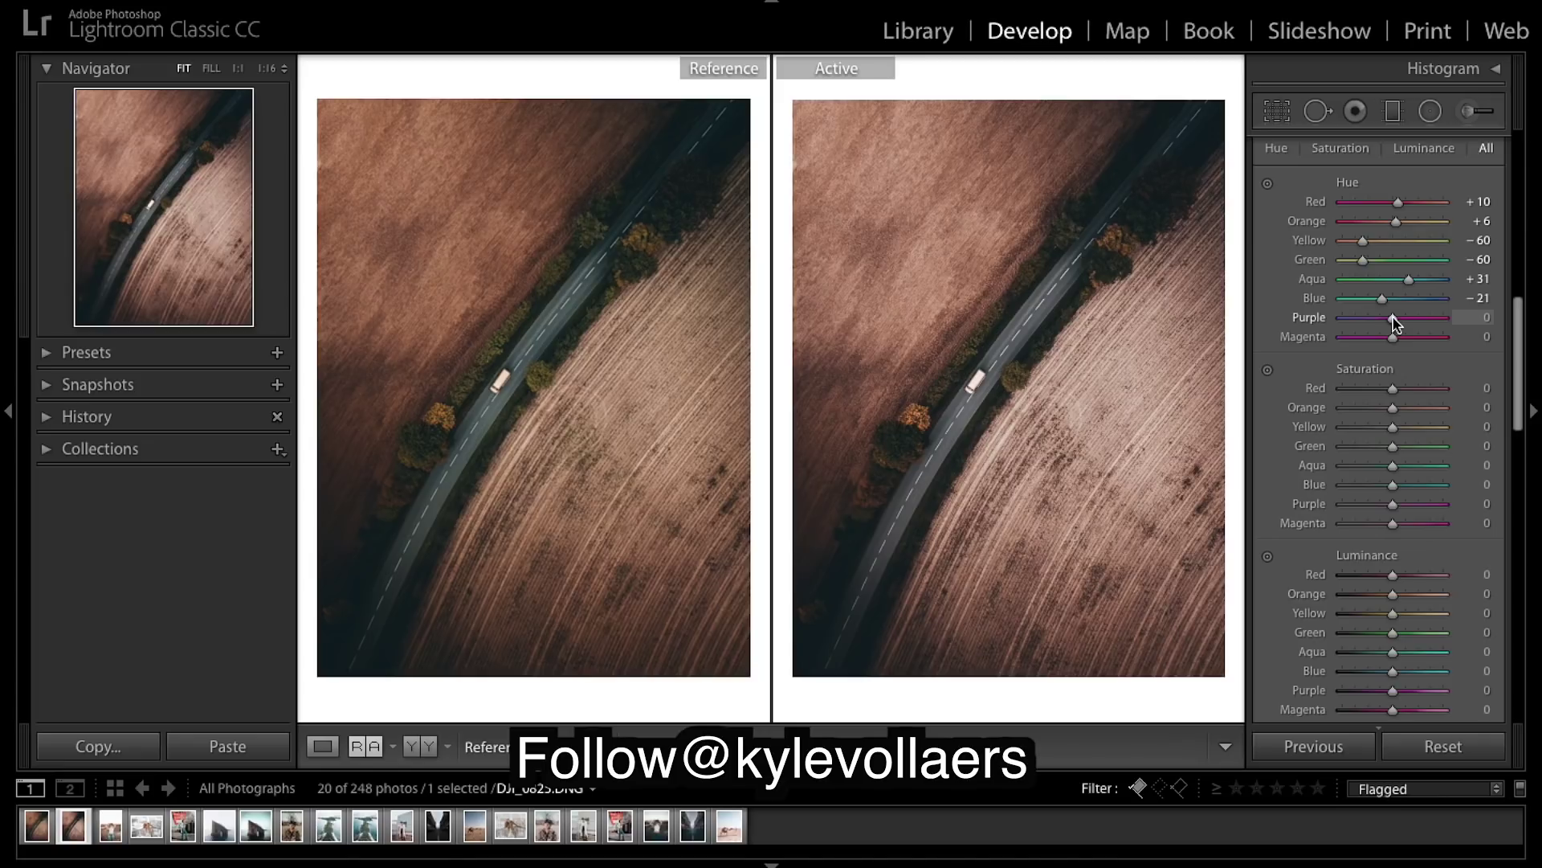
pyautogui.moveTo(1393, 323)
pyautogui.mouseDown()
pyautogui.moveTo(1438, 319)
pyautogui.moveTo(1407, 329)
pyautogui.mouseUp()
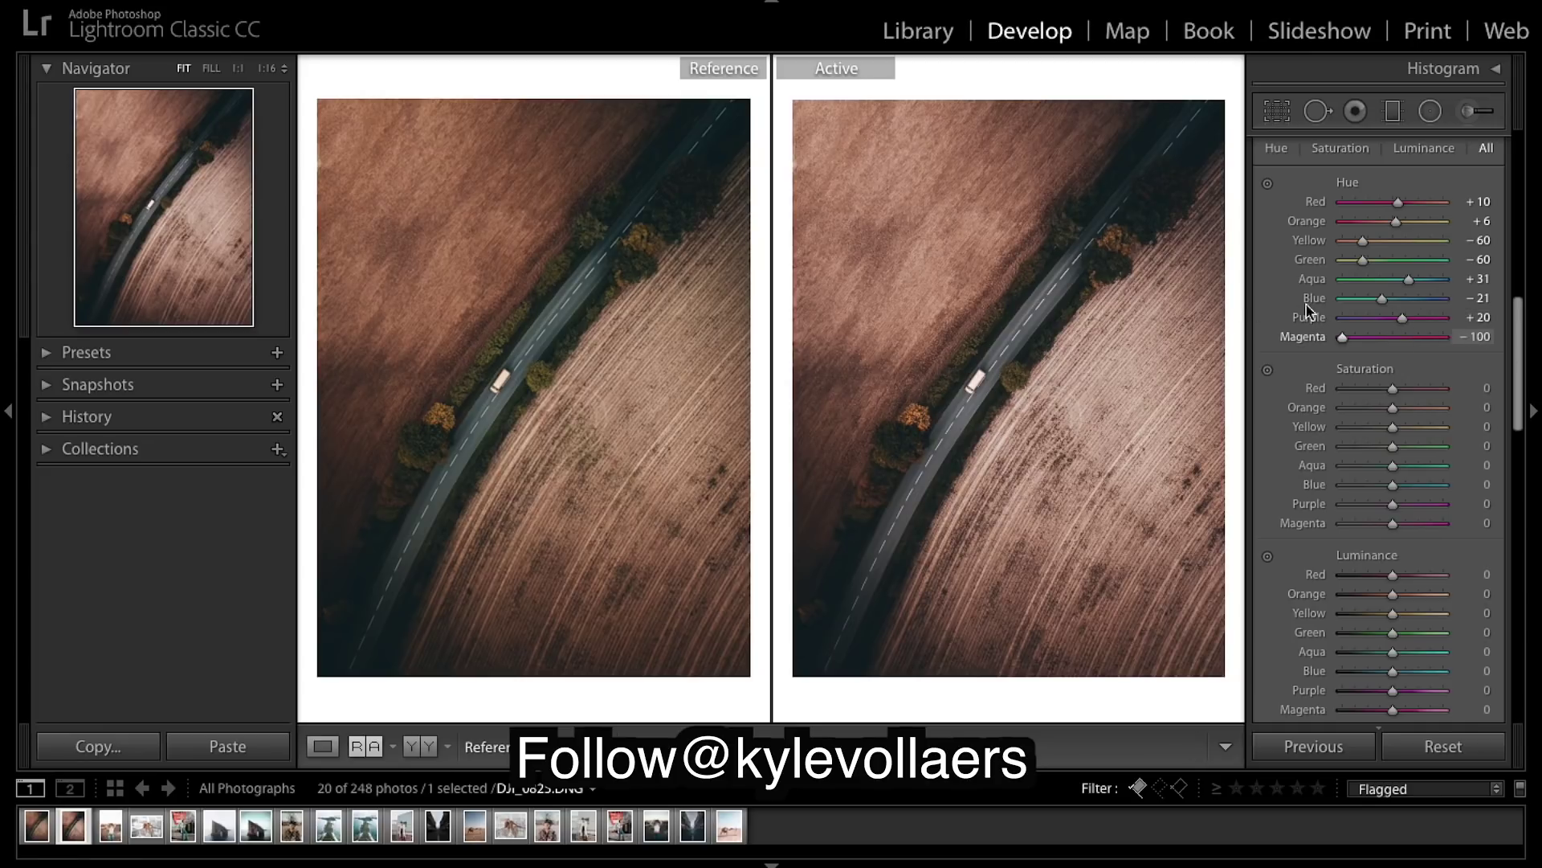
pyautogui.moveTo(1398, 339); pyautogui.dragTo(1414, 345)
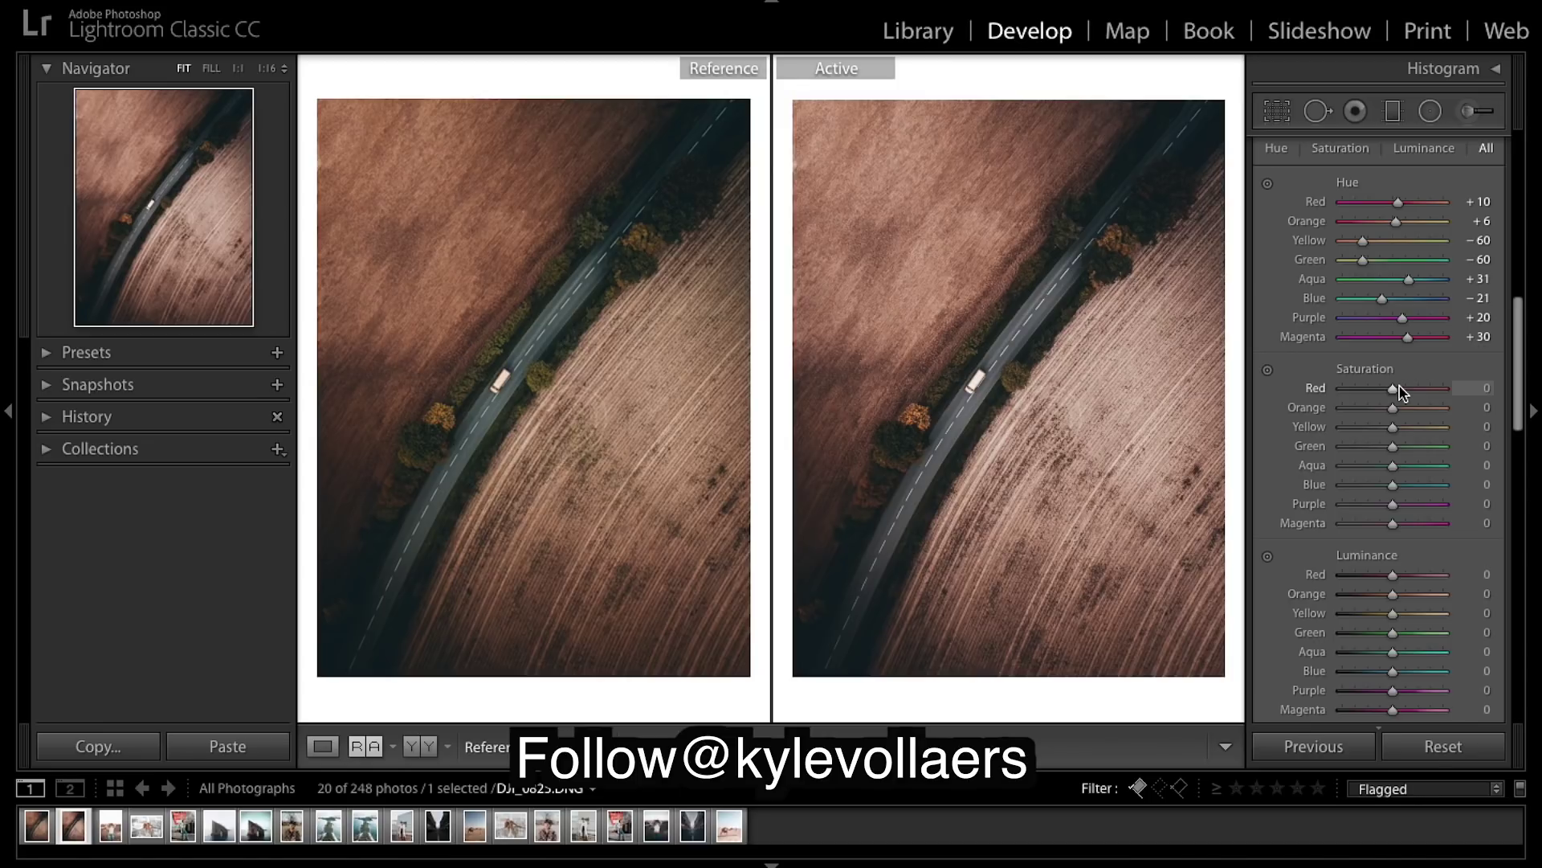
# Step: Lower HSL luminance for Orange to −24 and Yellow to about −20
pyautogui.scroll(-8, 1412, 414)
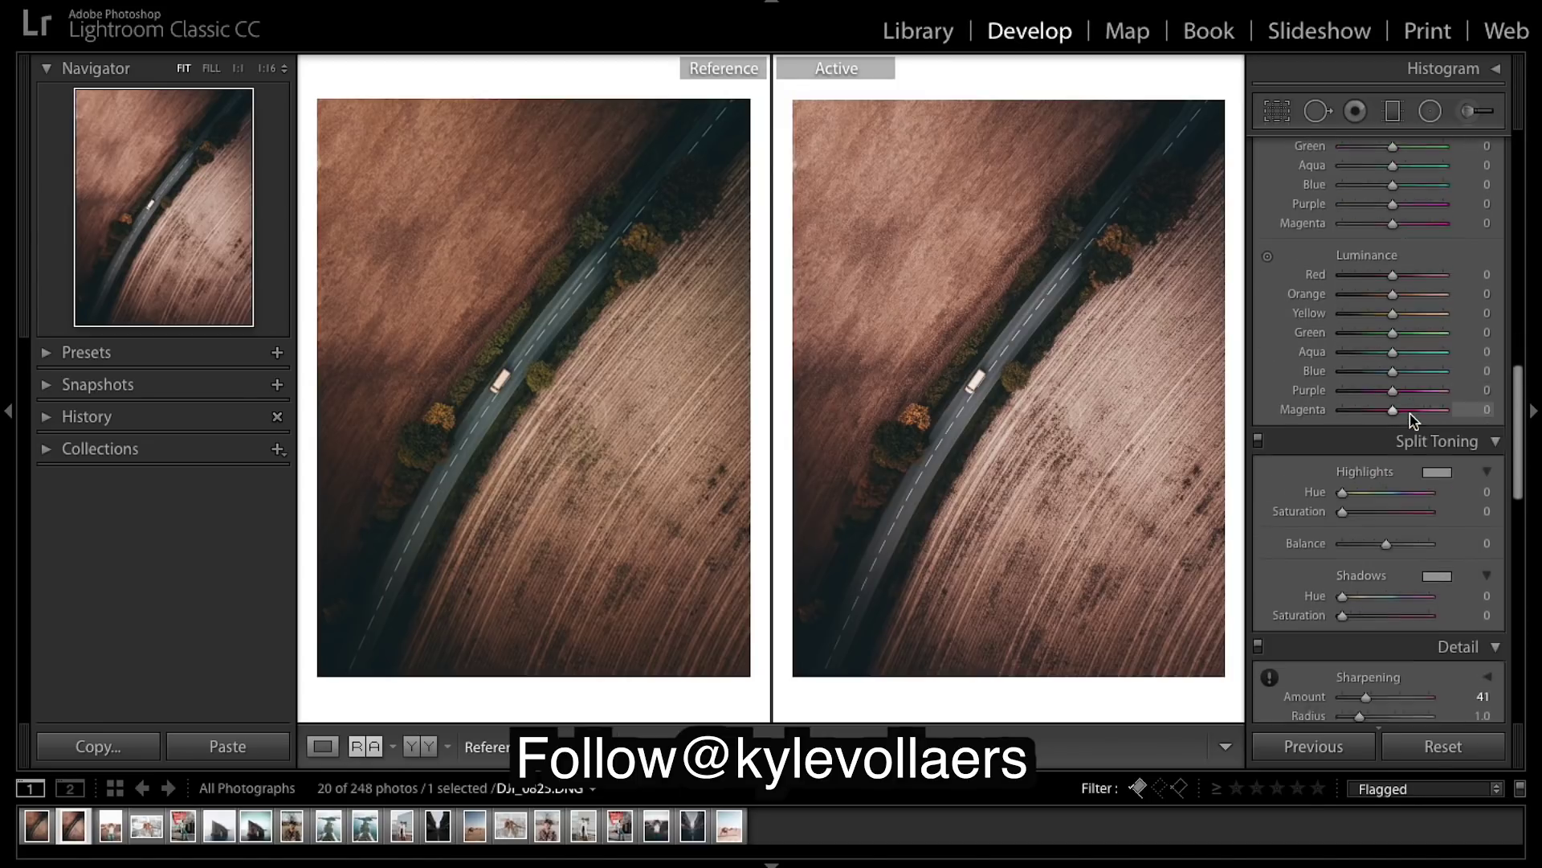
pyautogui.scroll(2, 1389, 261)
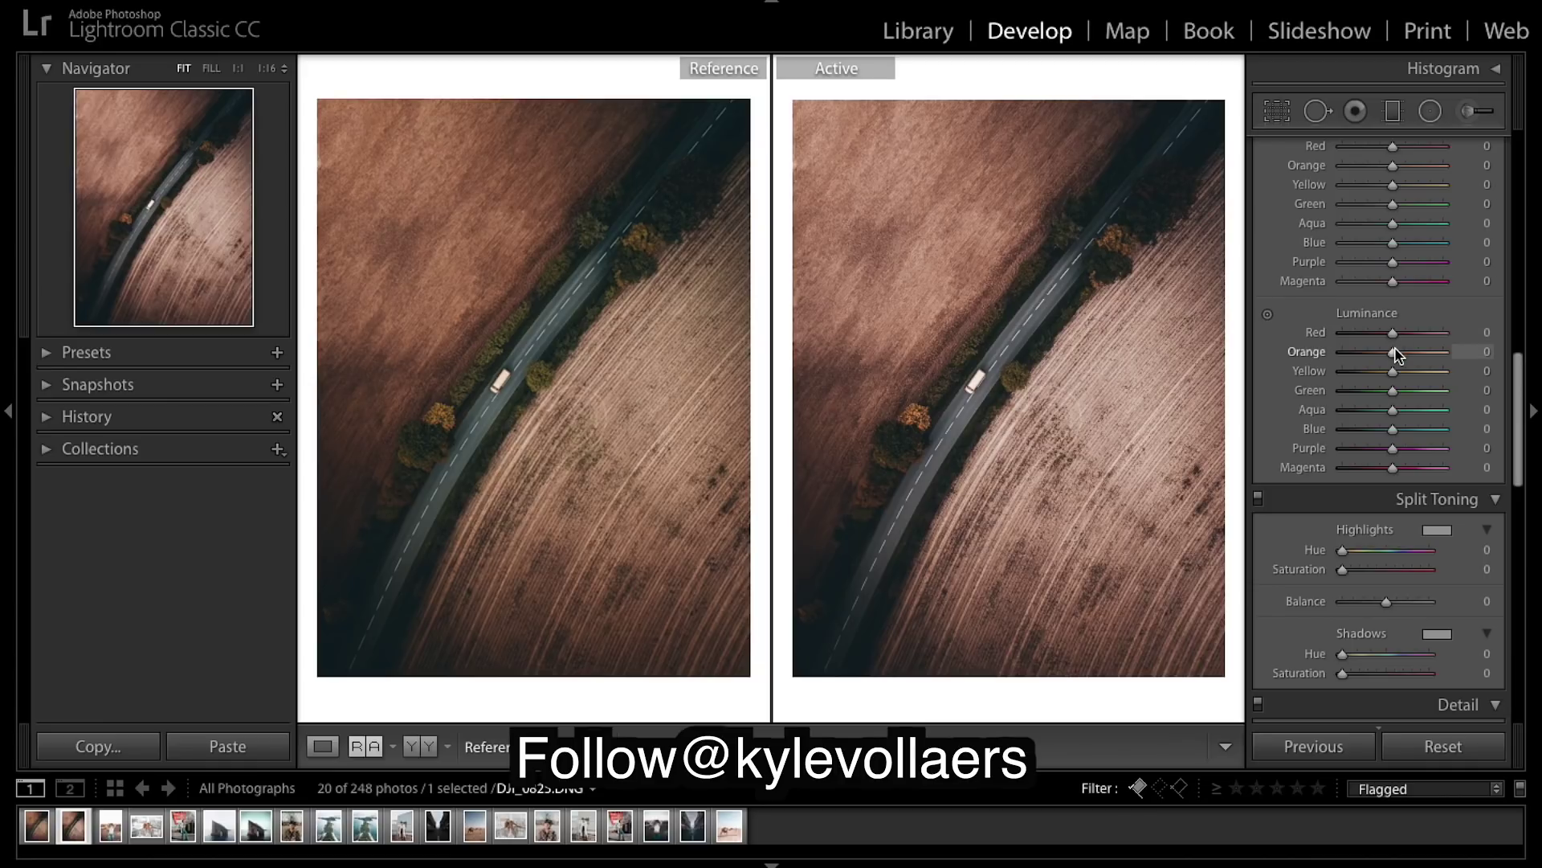
pyautogui.moveTo(1391, 352); pyautogui.dragTo(1382, 352)
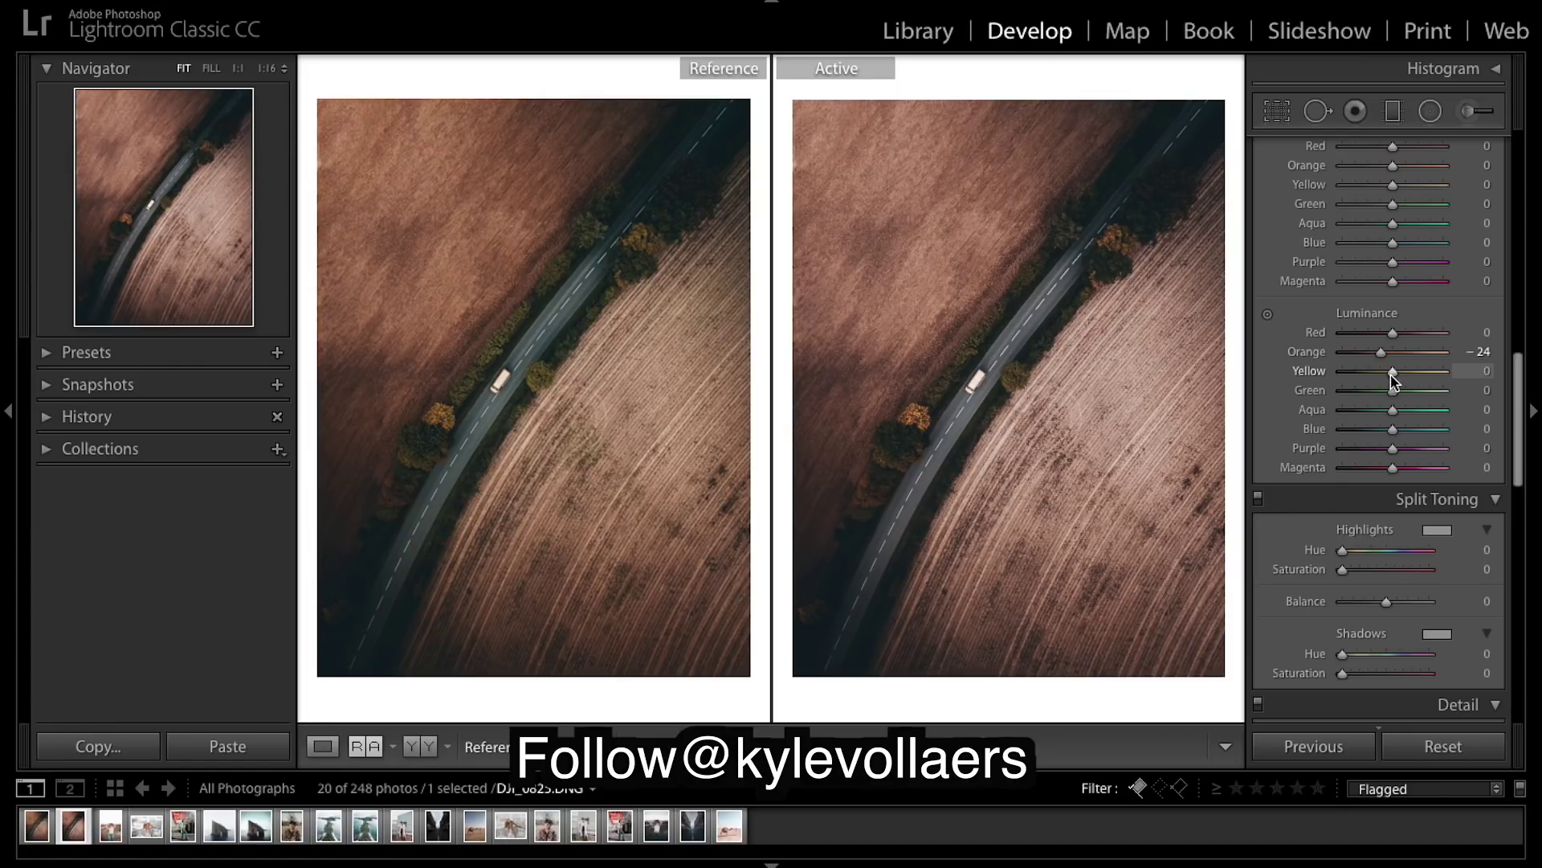
pyautogui.moveTo(1393, 371); pyautogui.dragTo(1383, 371)
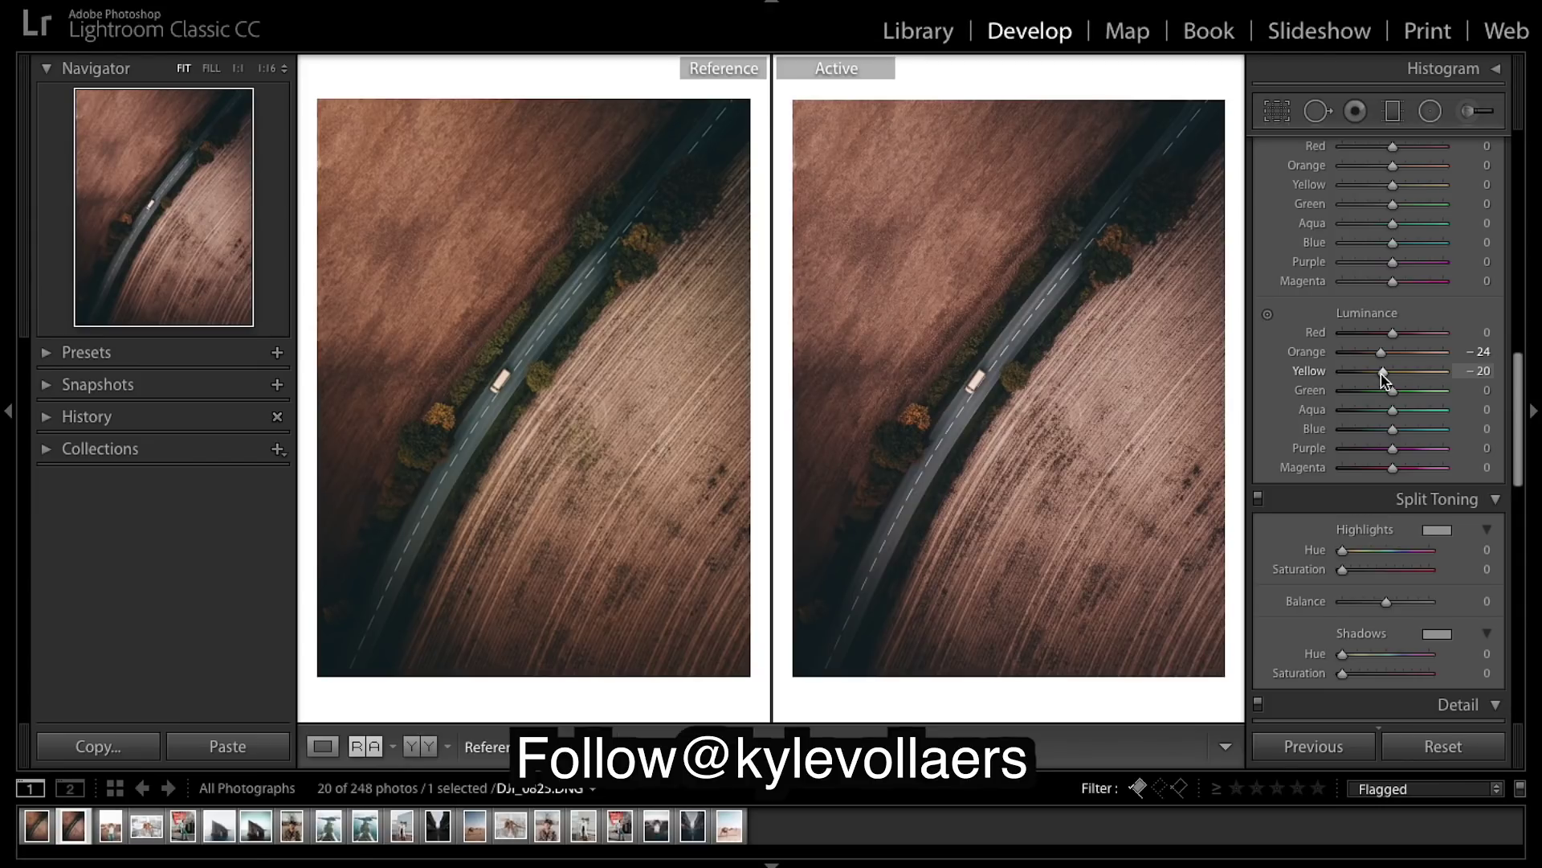
pyautogui.scroll(10, 1402, 369)
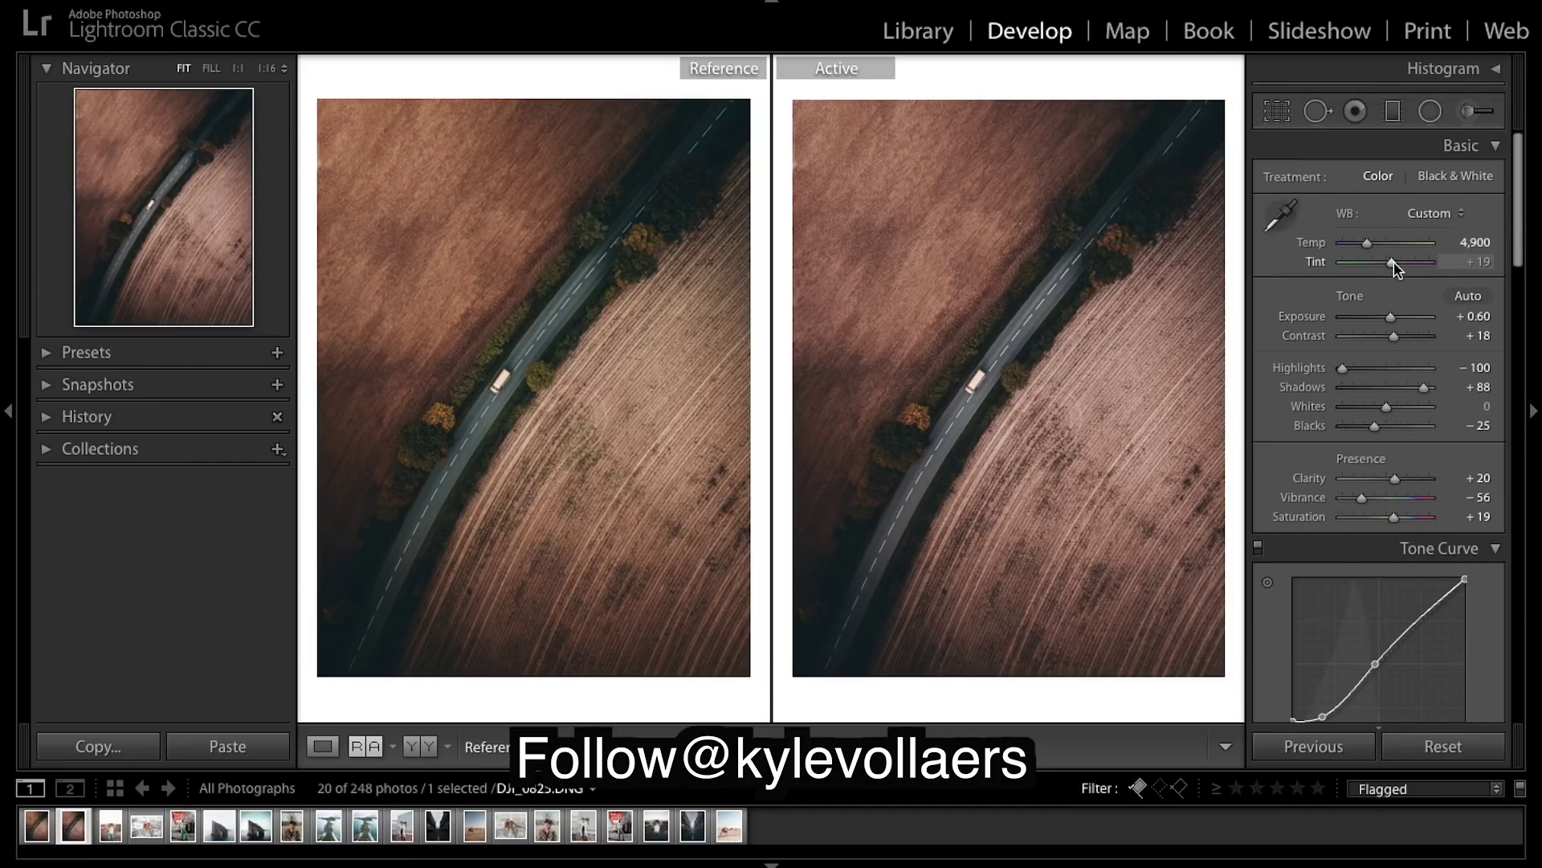
# Step: Drag the white-balance Tint from +19 toward green, to about −8
pyautogui.moveTo(1392, 263); pyautogui.dragTo(1381, 263)
pyautogui.scroll(-15, 1383, 322)
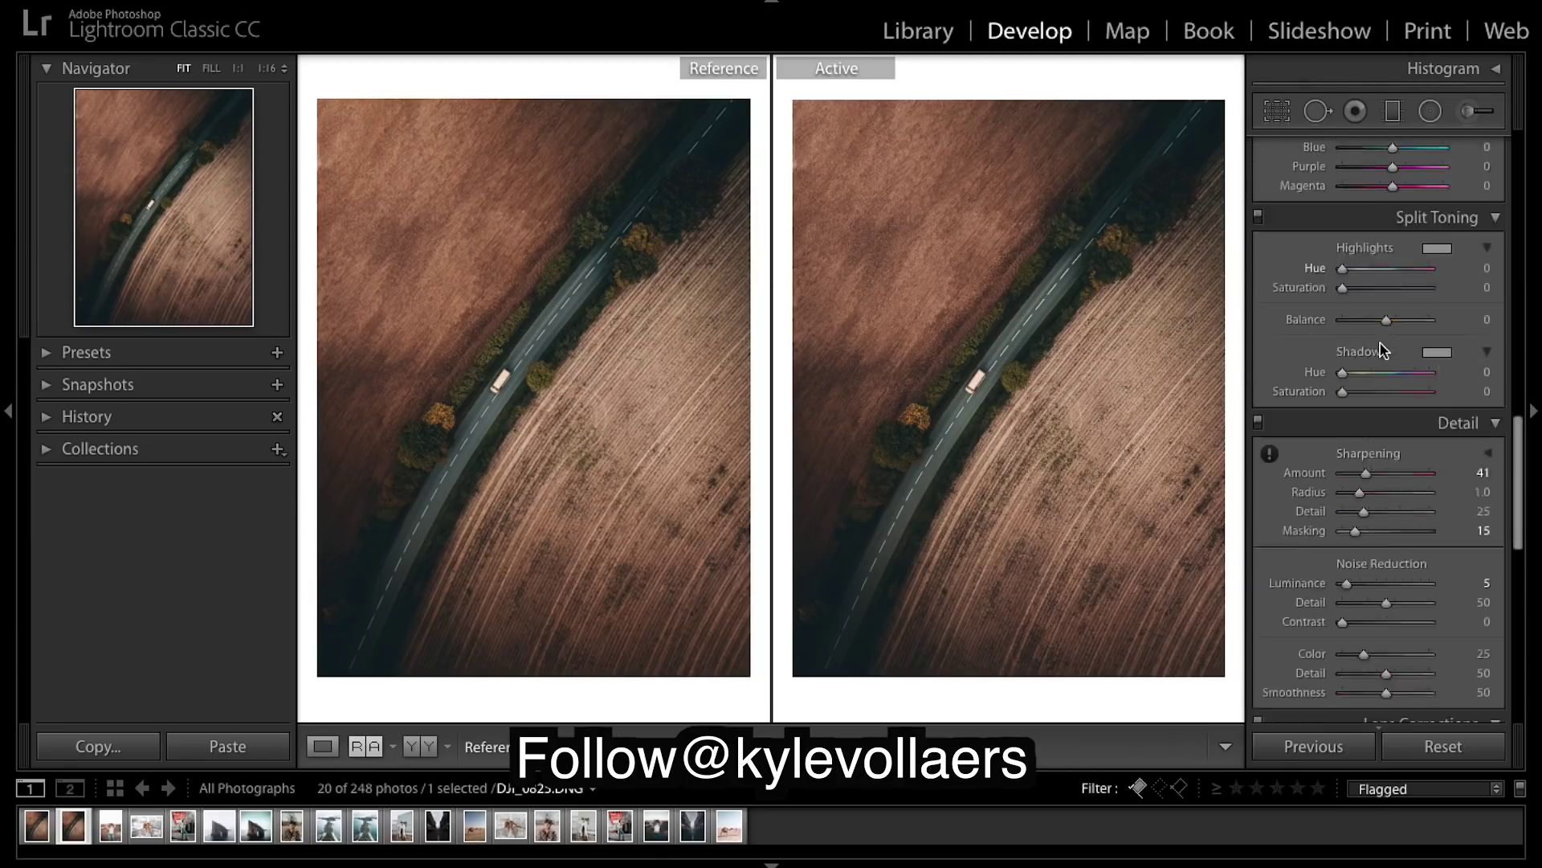
pyautogui.scroll(5, 1381, 349)
pyautogui.scroll(3, 1383, 349)
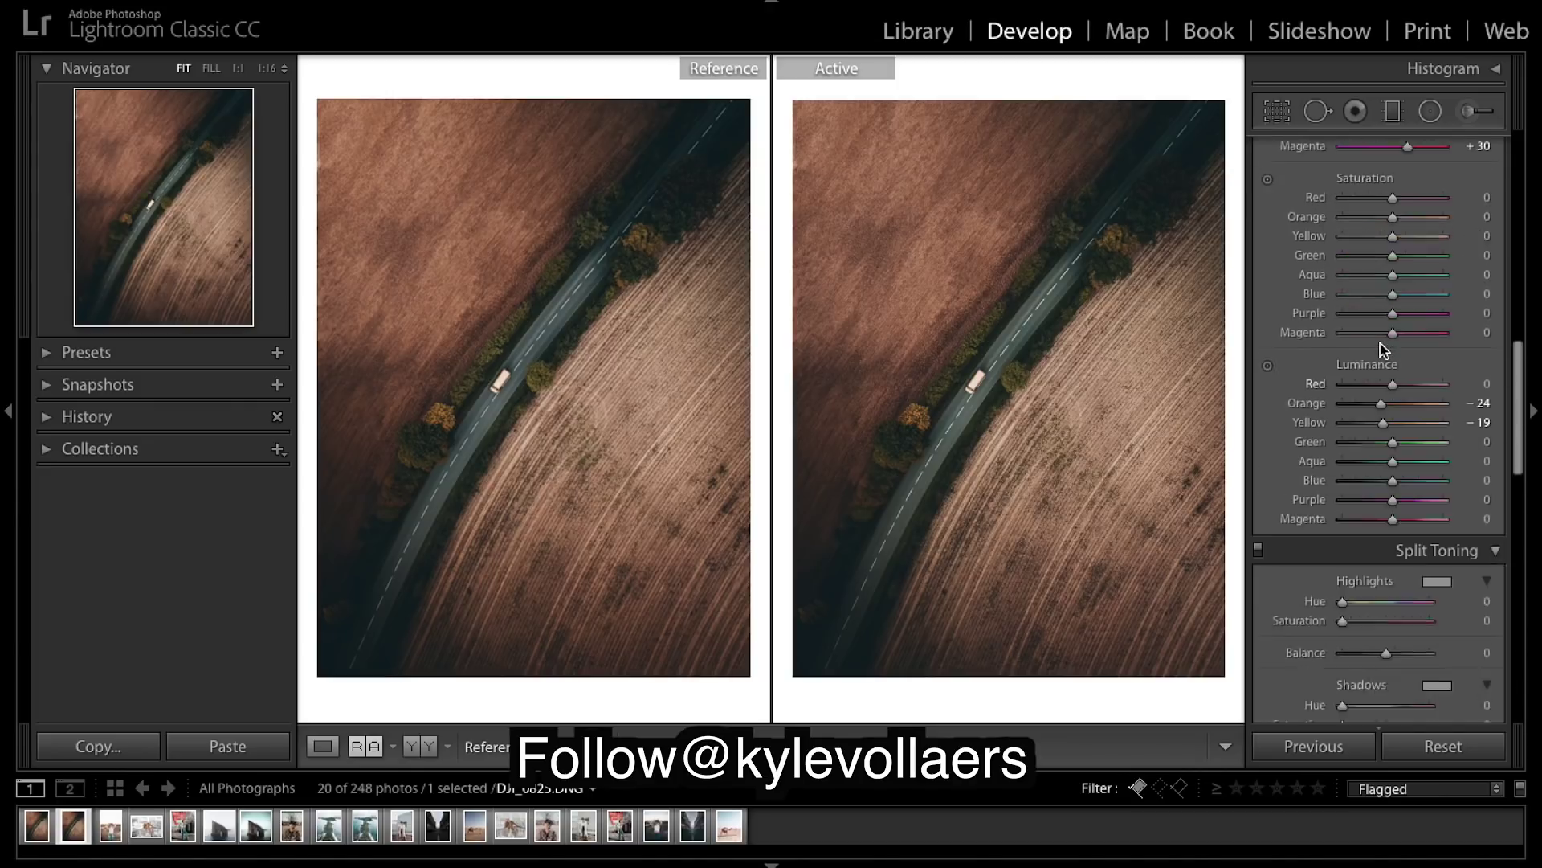
pyautogui.scroll(4, 1384, 350)
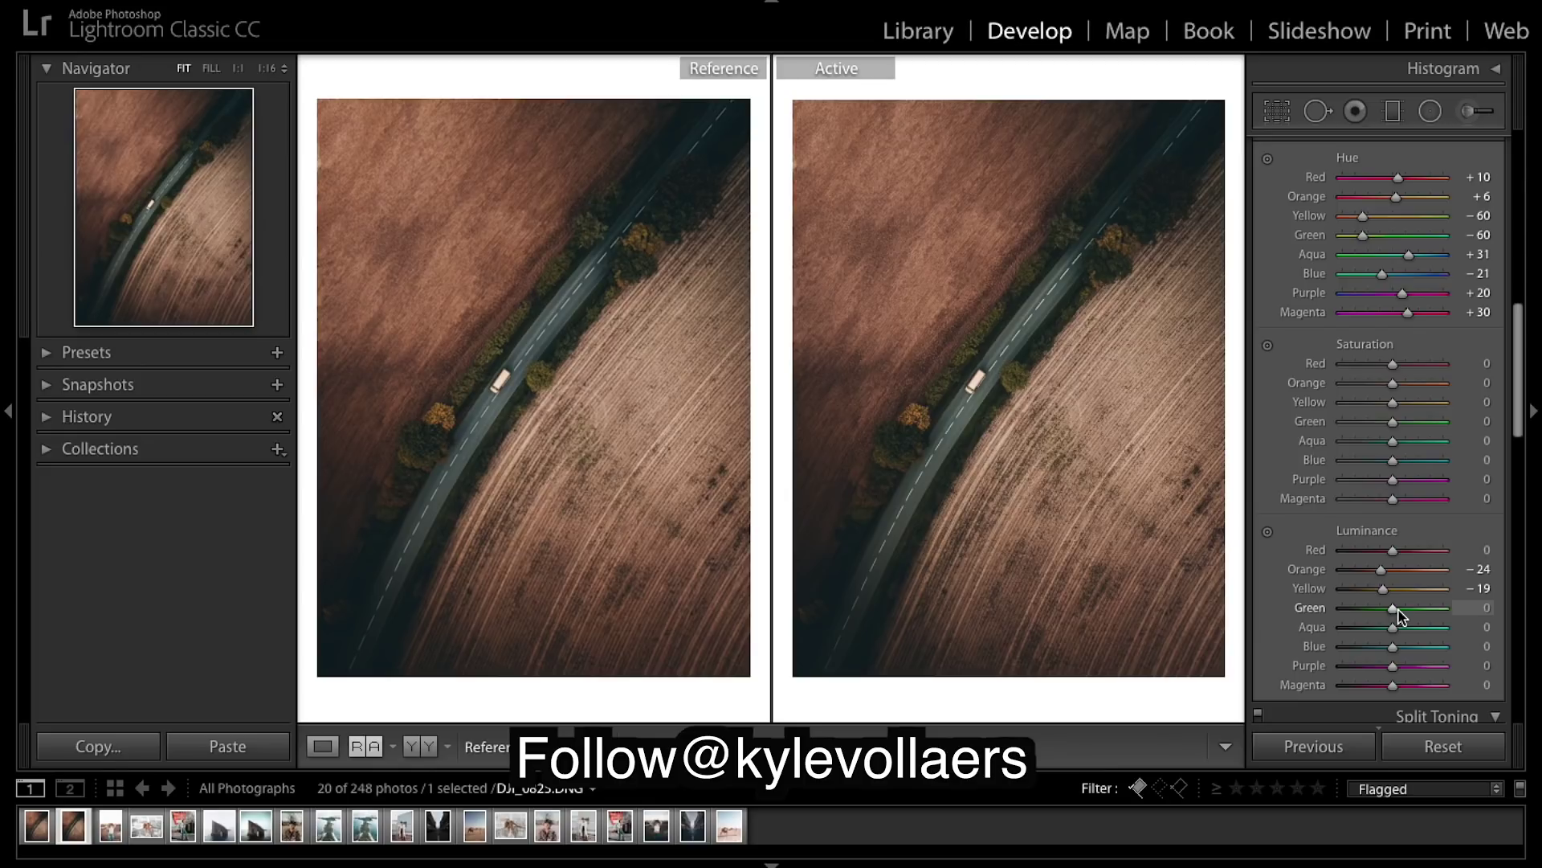
# Step: Raise Green luminance to +20 and lower Purple luminance
pyautogui.moveTo(1390, 612); pyautogui.dragTo(1400, 612)
pyautogui.moveTo(1393, 666); pyautogui.dragTo(1289, 665)
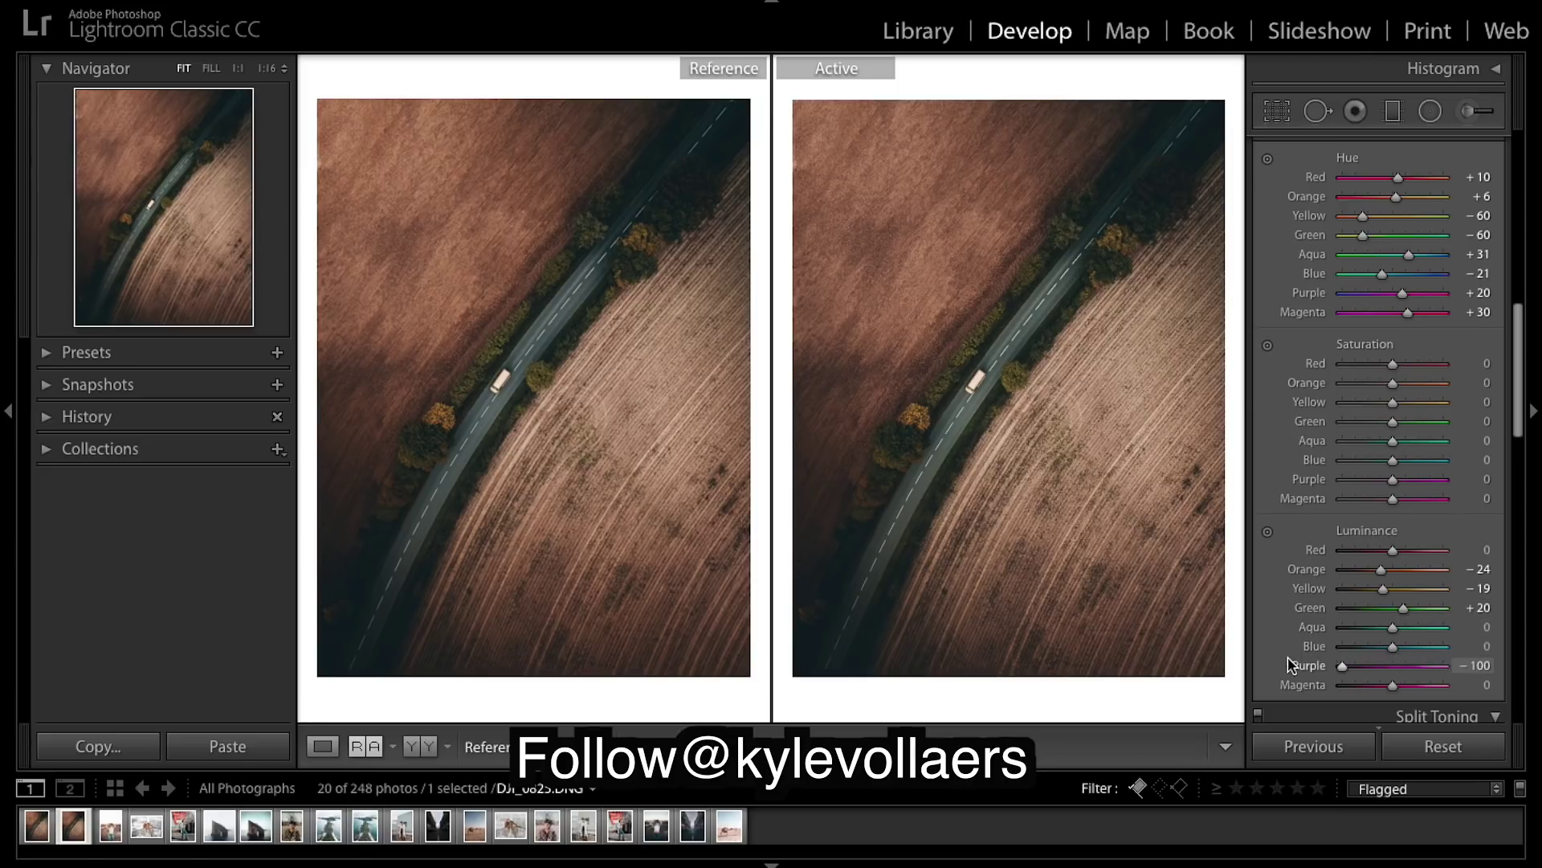
pyautogui.scroll(3, 1405, 413)
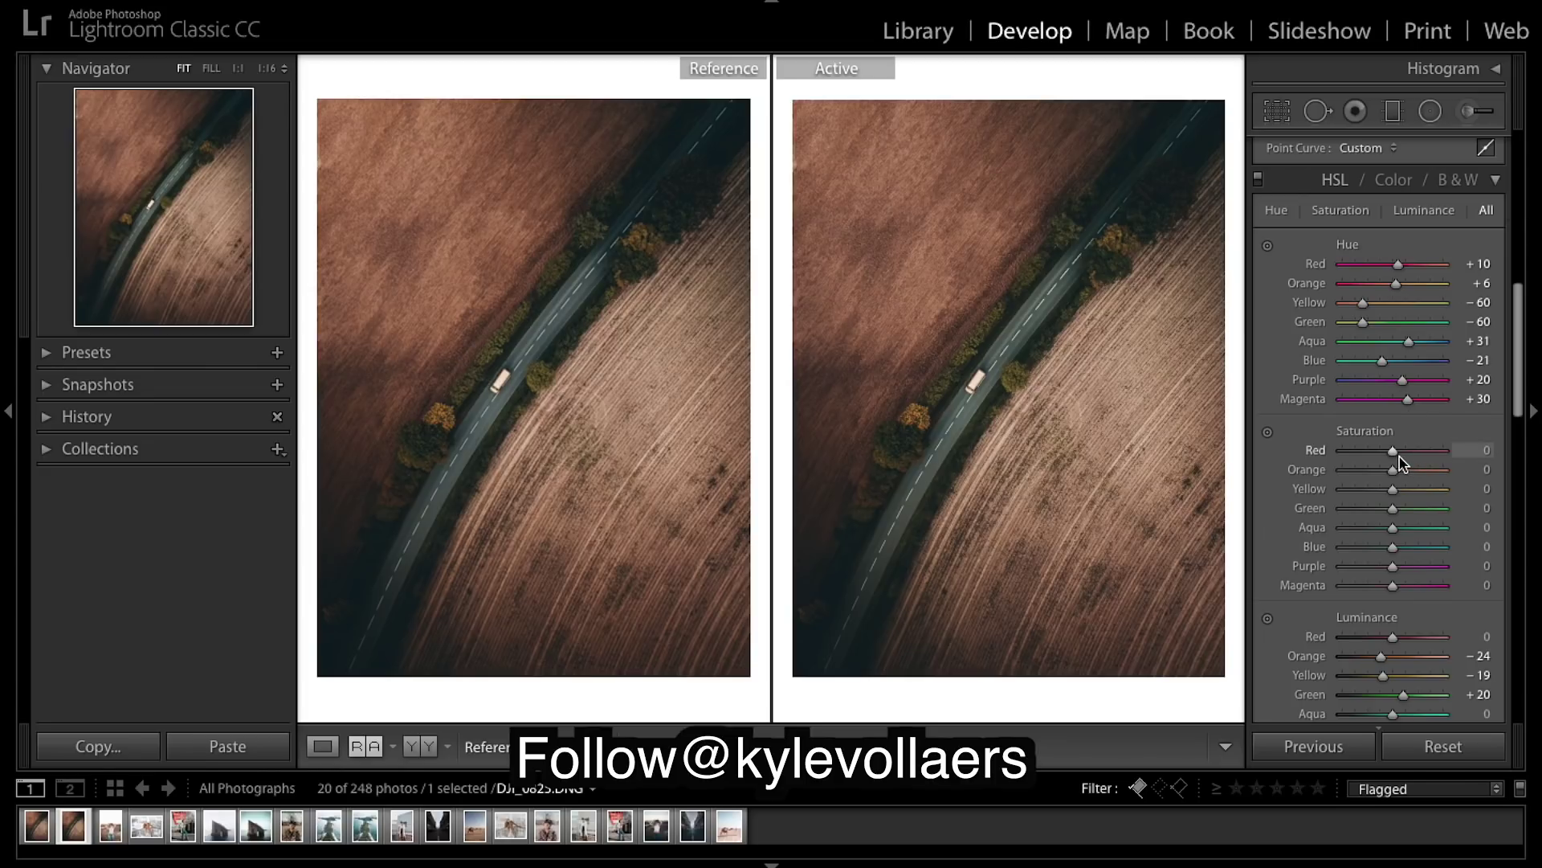
# Step: Set HSL saturation to Red −50, Orange +23, Yellow +32, Green −8, Purple −45, Magenta −31
pyautogui.moveTo(1394, 452); pyautogui.dragTo(1367, 451)
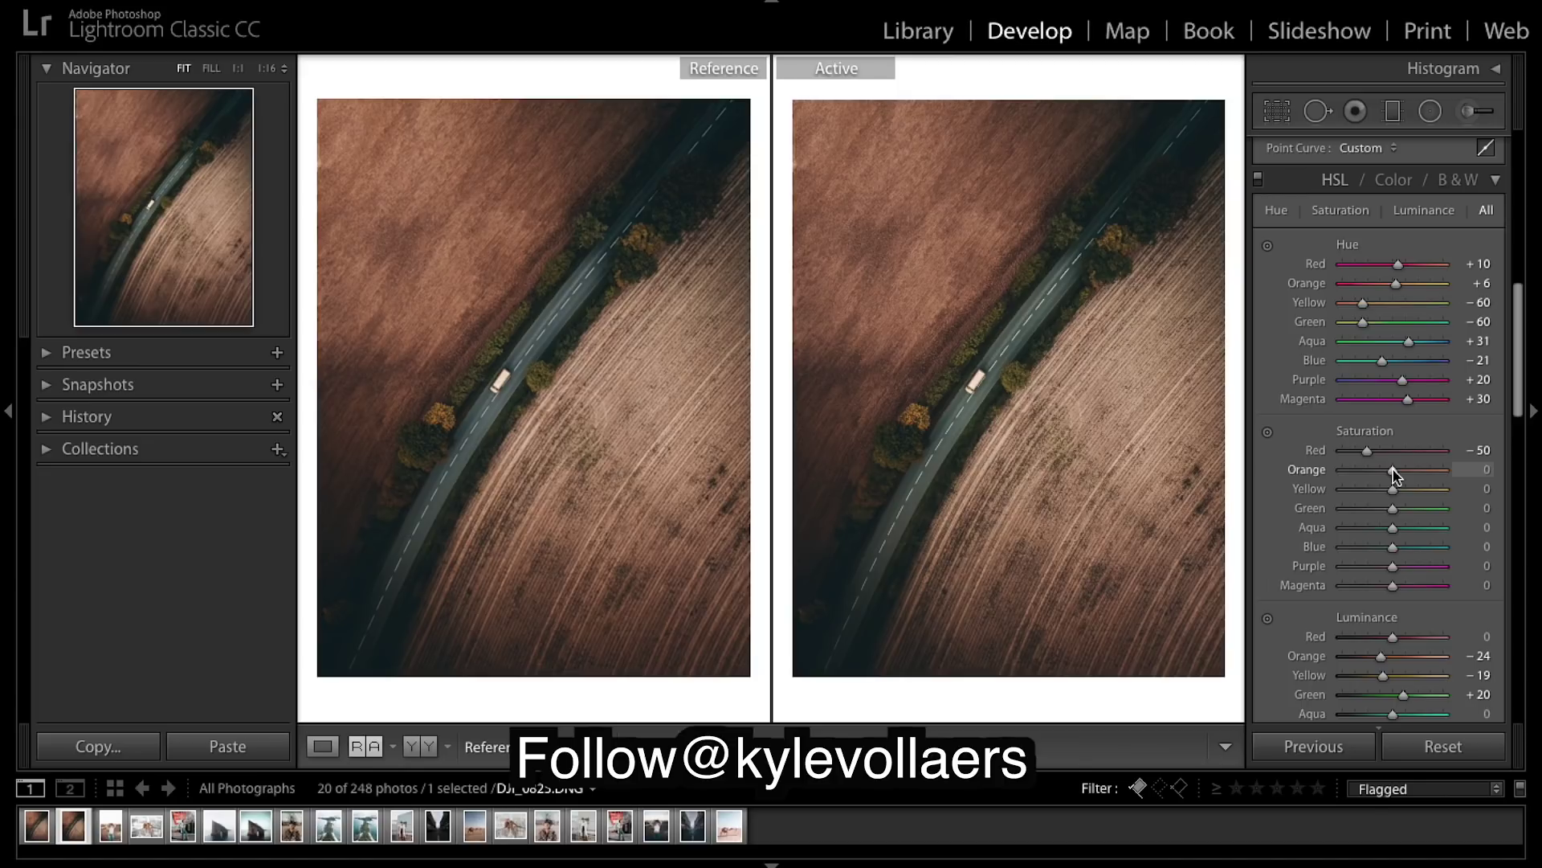
pyautogui.moveTo(1395, 477); pyautogui.dragTo(1405, 476)
pyautogui.moveTo(1406, 476); pyautogui.dragTo(1406, 476)
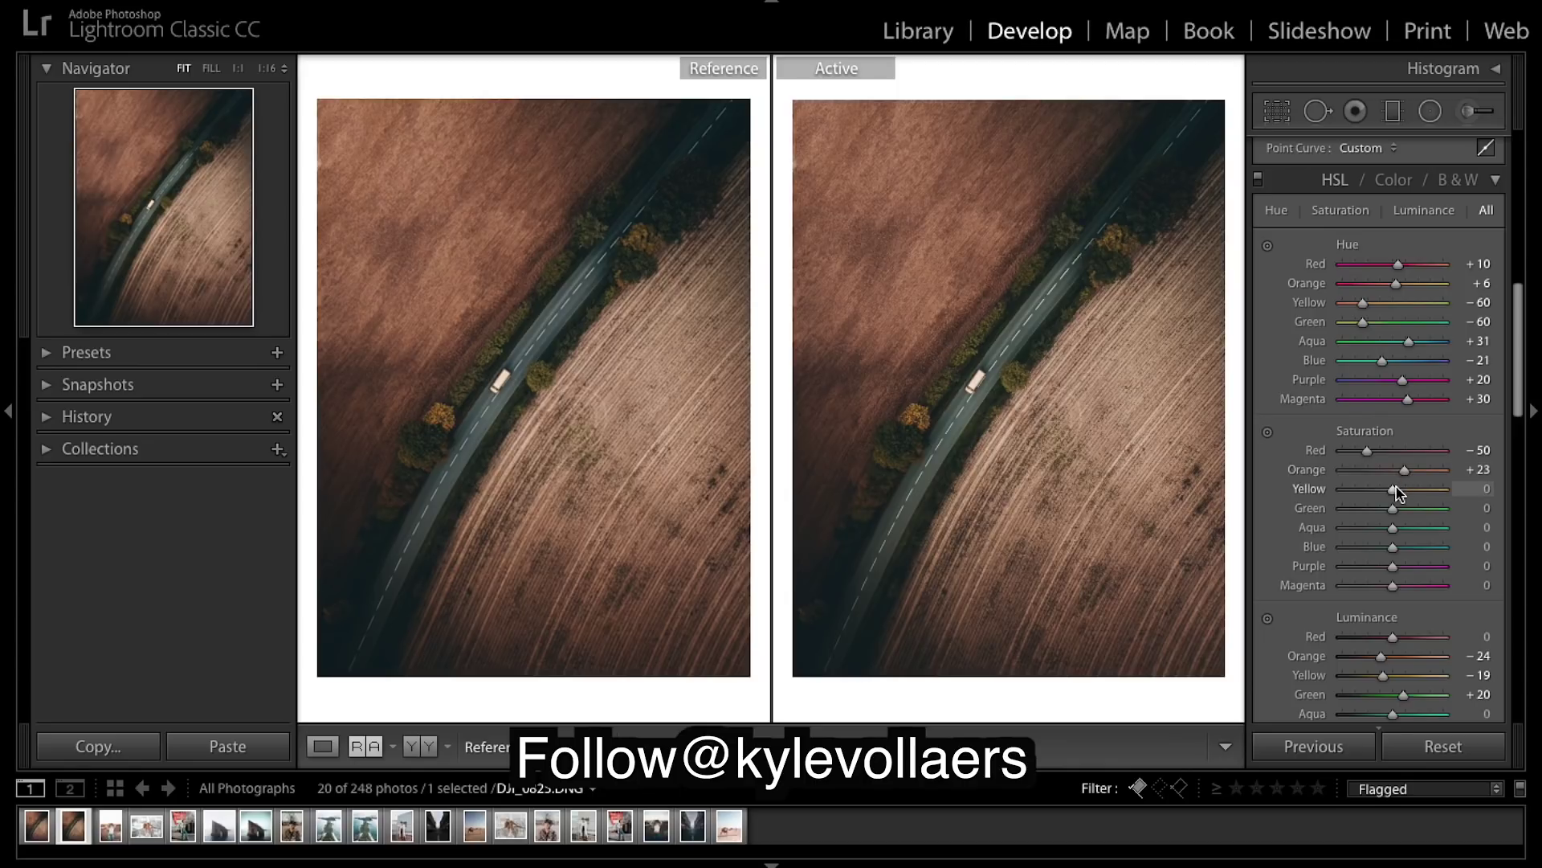
pyautogui.moveTo(1398, 491)
pyautogui.mouseDown()
pyautogui.moveTo(1416, 489)
pyautogui.moveTo(1375, 489)
pyautogui.moveTo(1446, 488)
pyautogui.moveTo(1413, 499)
pyautogui.mouseUp()
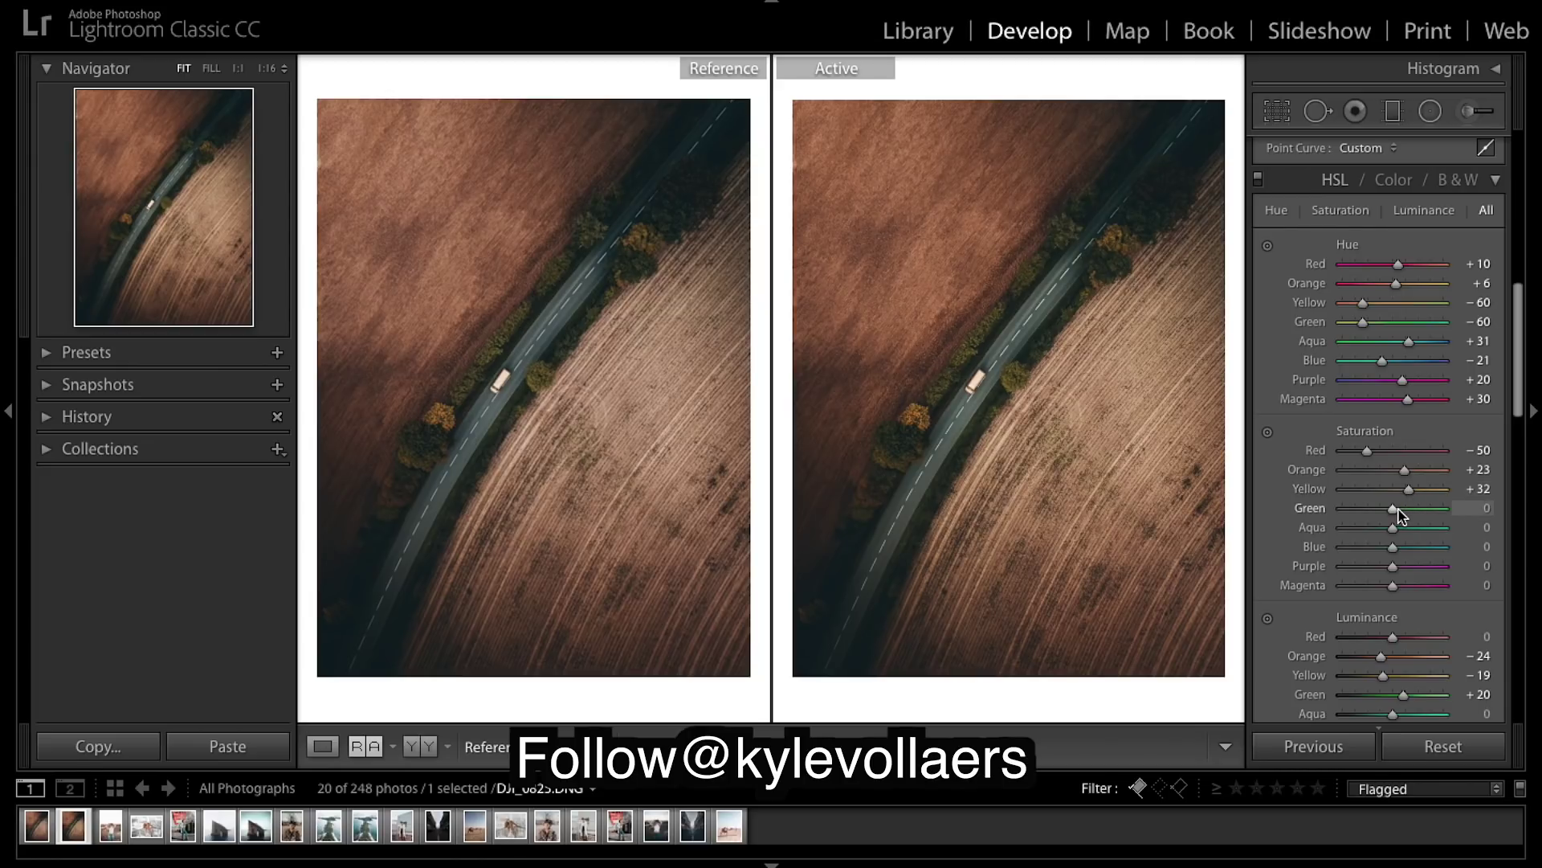
pyautogui.moveTo(1399, 517); pyautogui.dragTo(1394, 516)
pyautogui.moveTo(1388, 510); pyautogui.dragTo(1391, 511)
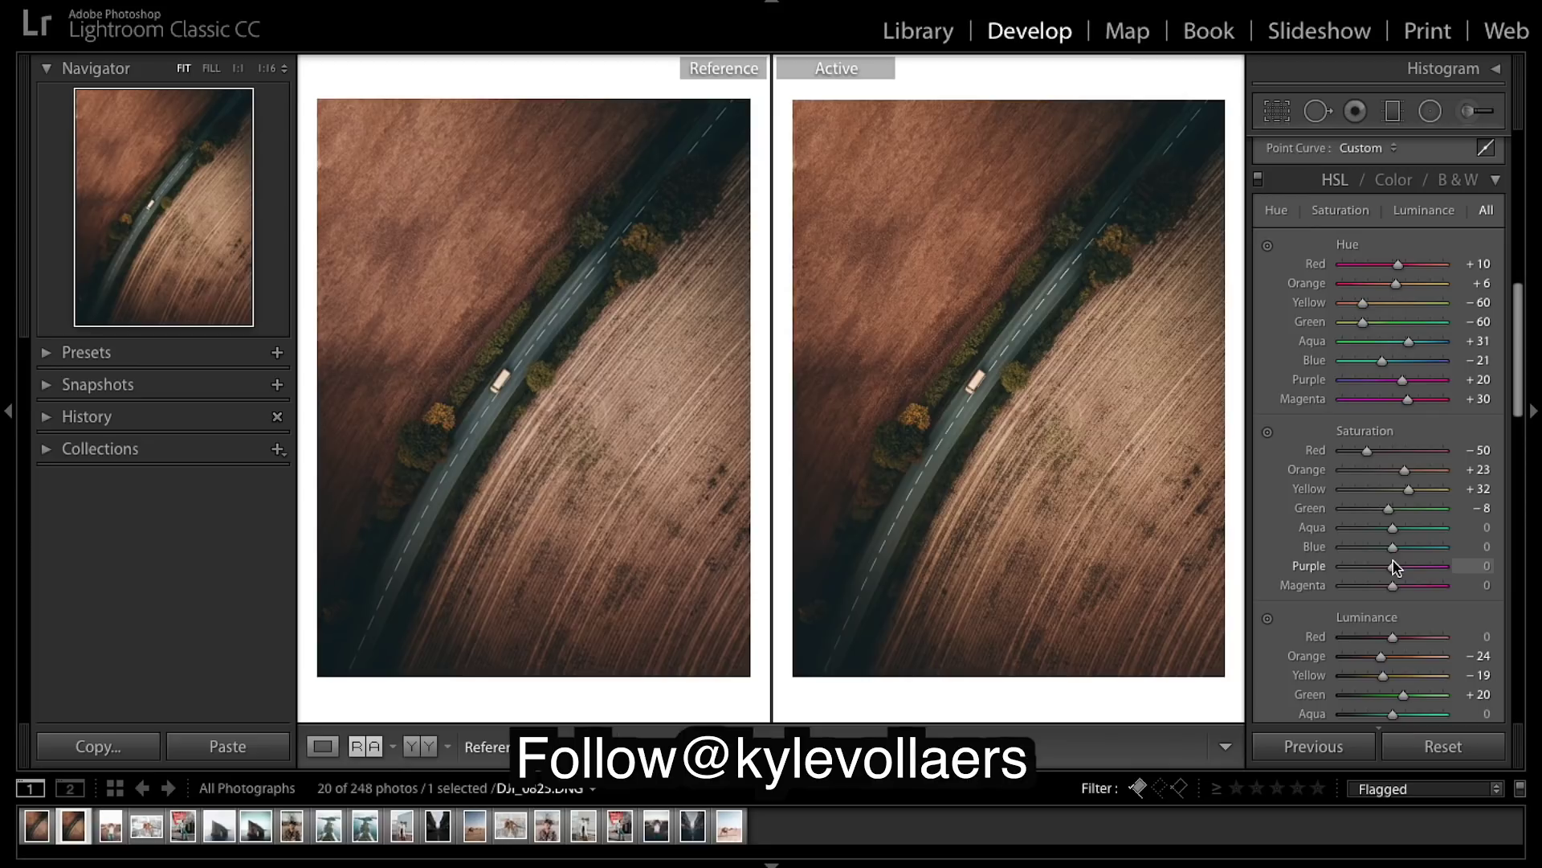
pyautogui.moveTo(1393, 565)
pyautogui.mouseDown()
pyautogui.moveTo(1368, 567)
pyautogui.moveTo(1376, 589)
pyautogui.mouseUp()
pyautogui.press('\\')
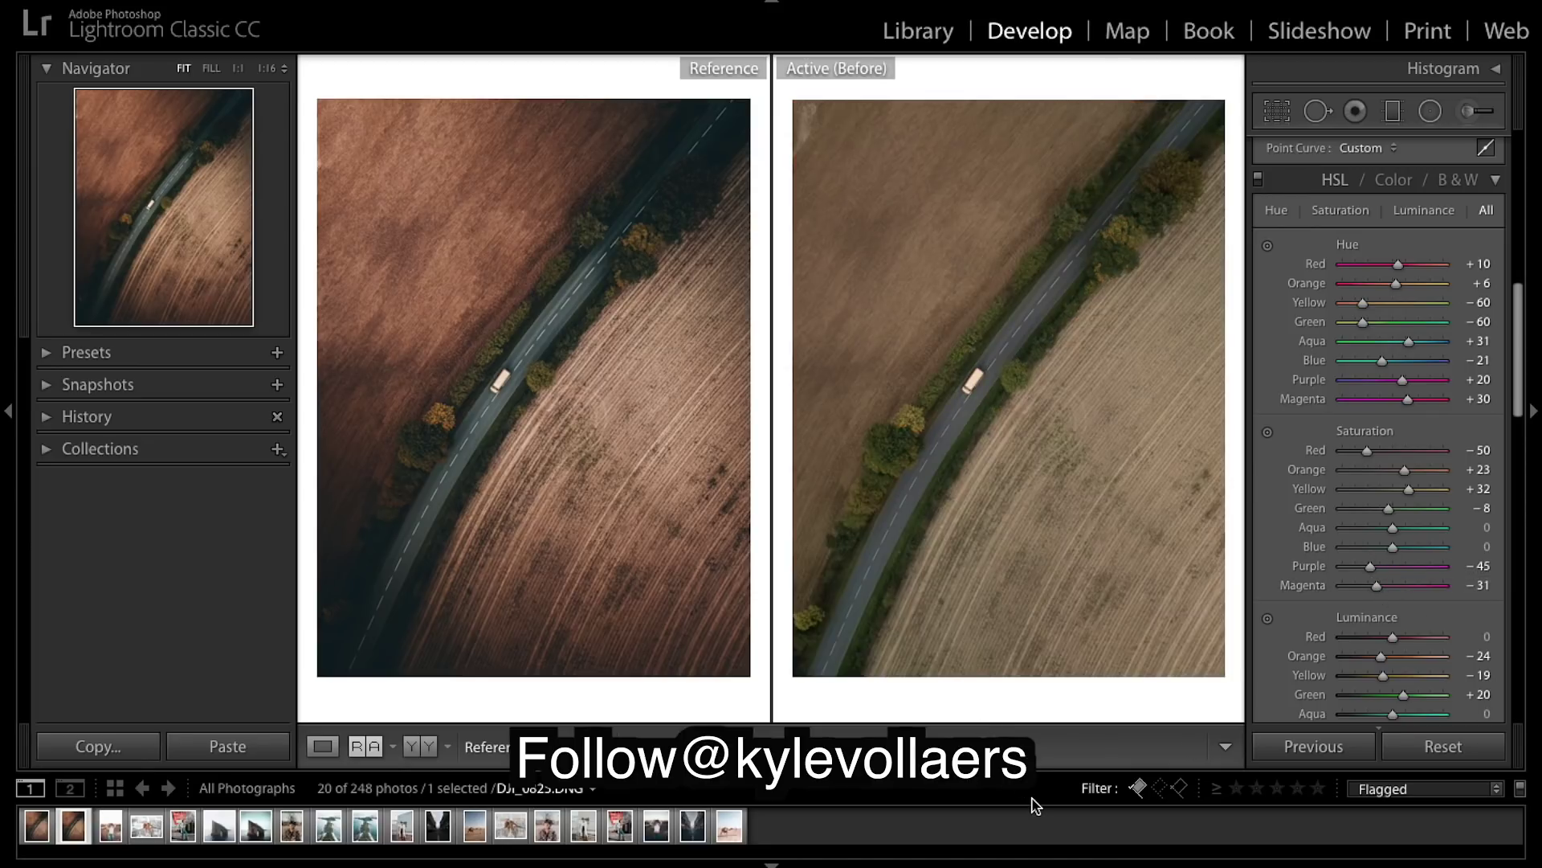
pyautogui.press('\\')
pyautogui.press('\\')
pyautogui.press('\\')
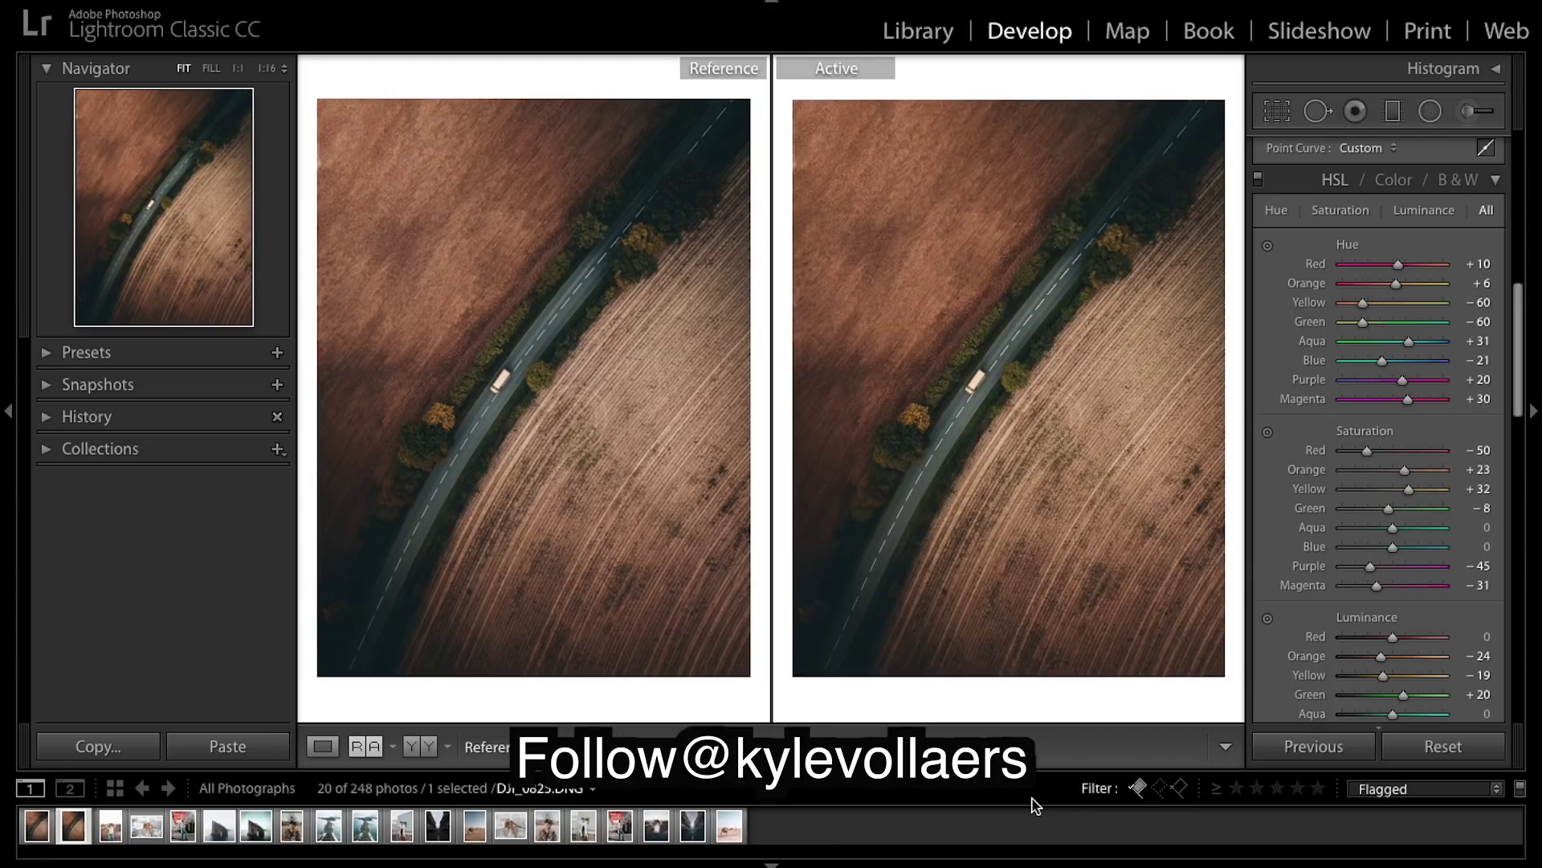
pyautogui.press('\\')
pyautogui.press('\\')
pyautogui.press('z')
pyautogui.press('z')
pyautogui.press('z')
pyautogui.press('\\')
pyautogui.press('\\')
pyautogui.press('z')
pyautogui.press('z')
pyautogui.press('z')
pyautogui.press('z')
pyautogui.scroll(-10, 1334, 466)
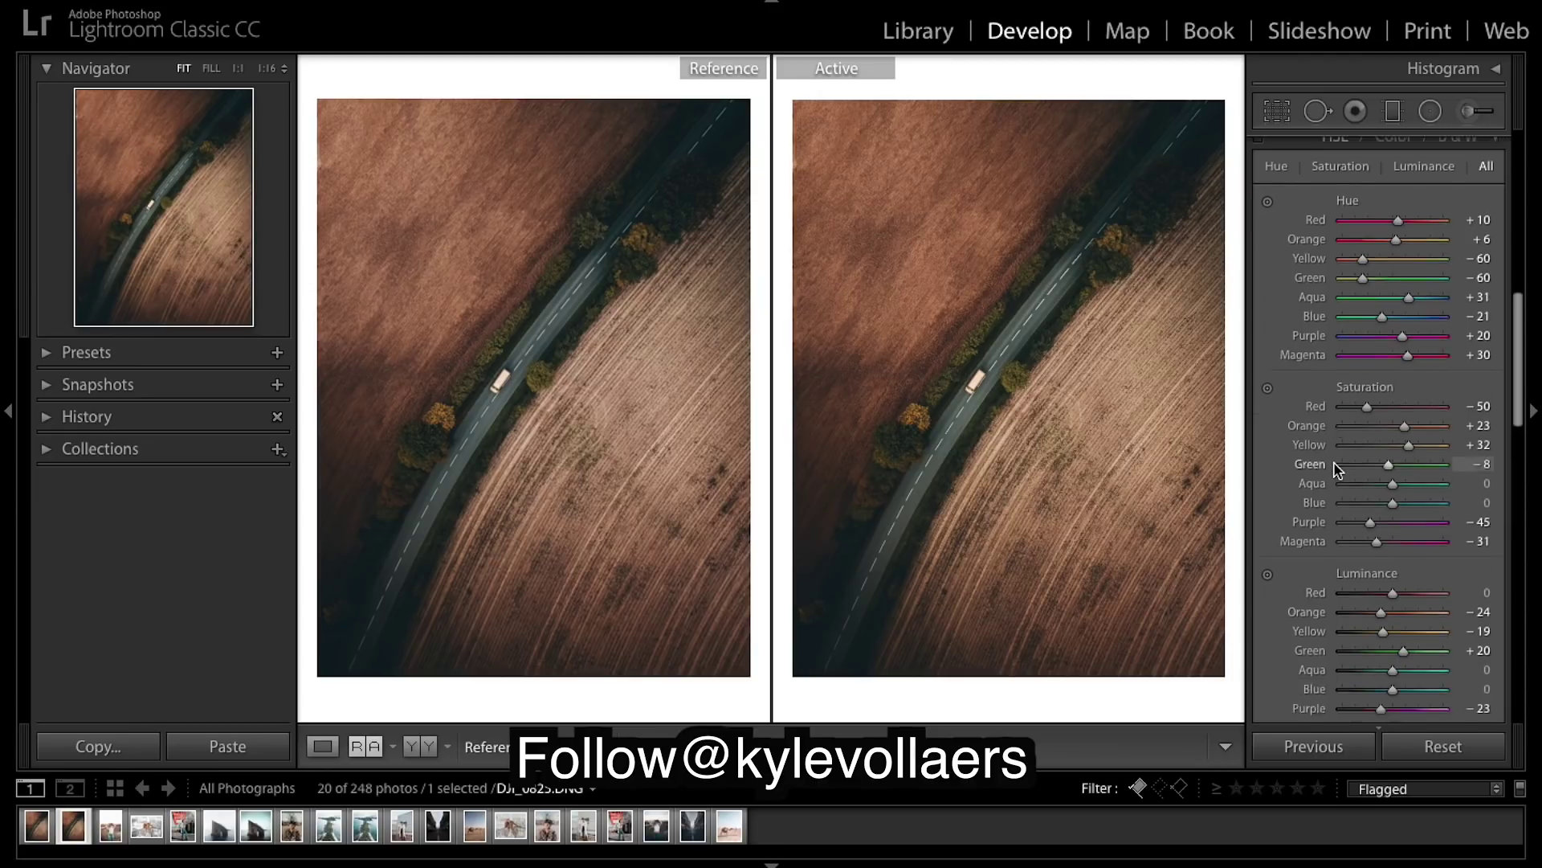
pyautogui.press('z')
pyautogui.press('z')
pyautogui.scroll(-10, 1337, 470)
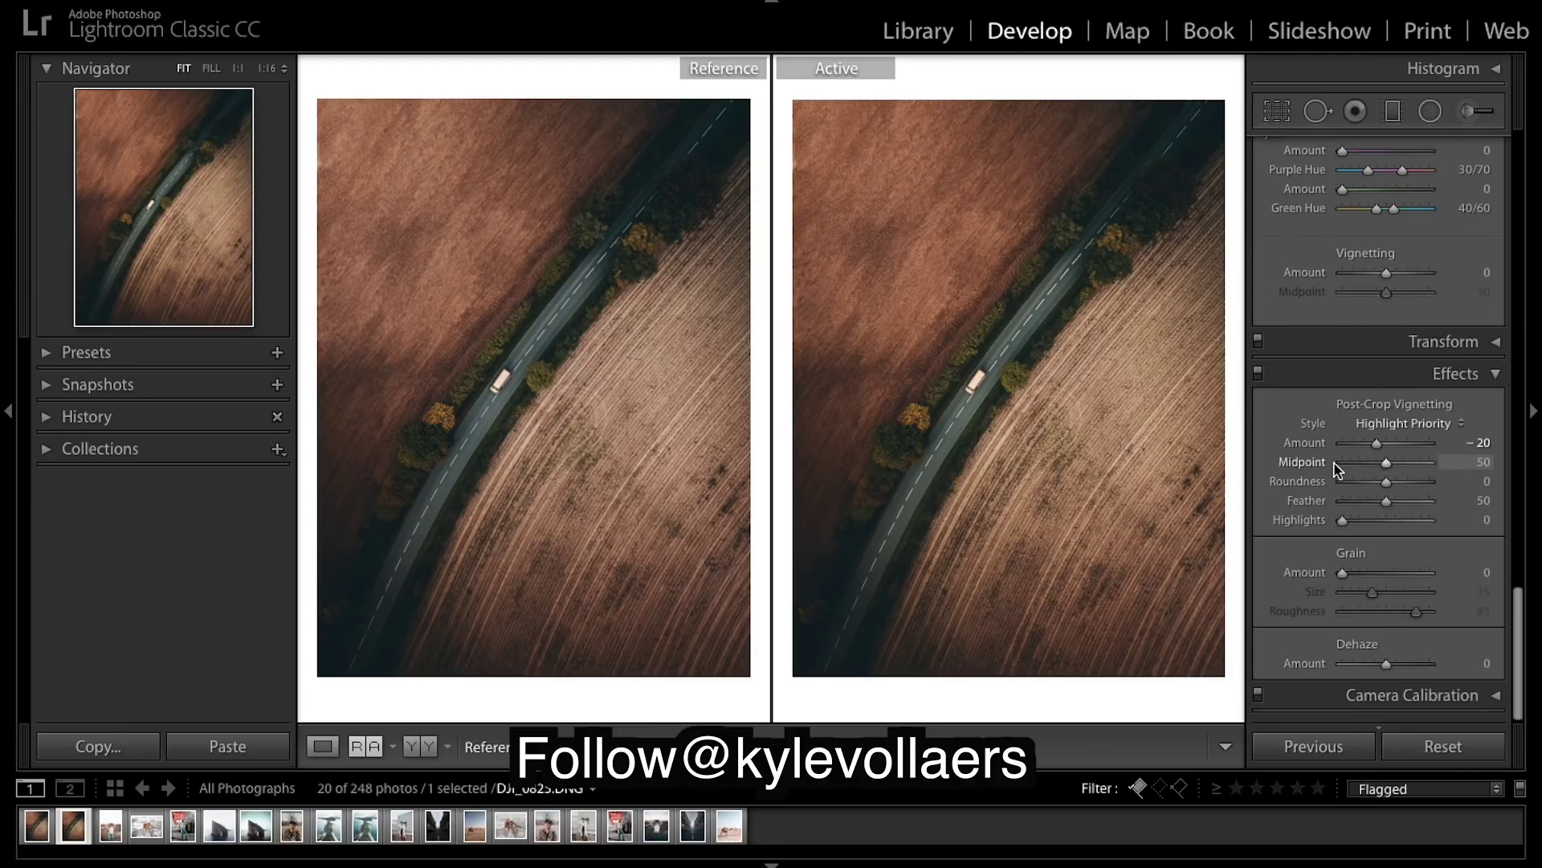
pyautogui.press('z')
pyautogui.scroll(3, 1338, 470)
pyautogui.press('z')
pyautogui.scroll(-3, 1338, 470)
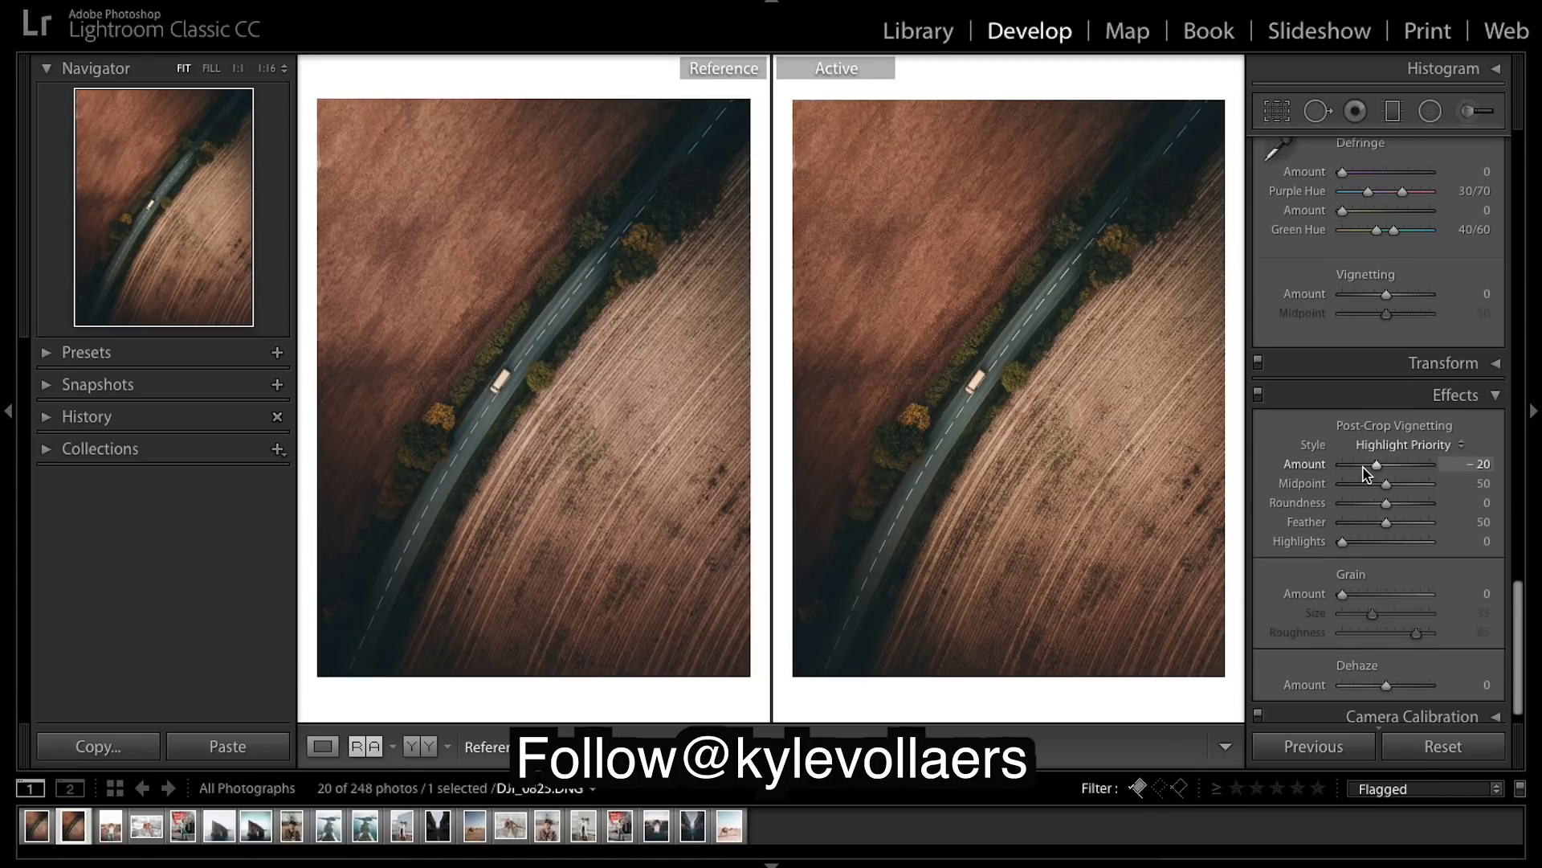
pyautogui.scroll(10, 1369, 474)
pyautogui.press('z')
pyautogui.press('z')
pyautogui.moveTo(1366, 457); pyautogui.dragTo(1367, 460)
pyautogui.press('z')
pyautogui.press('z')
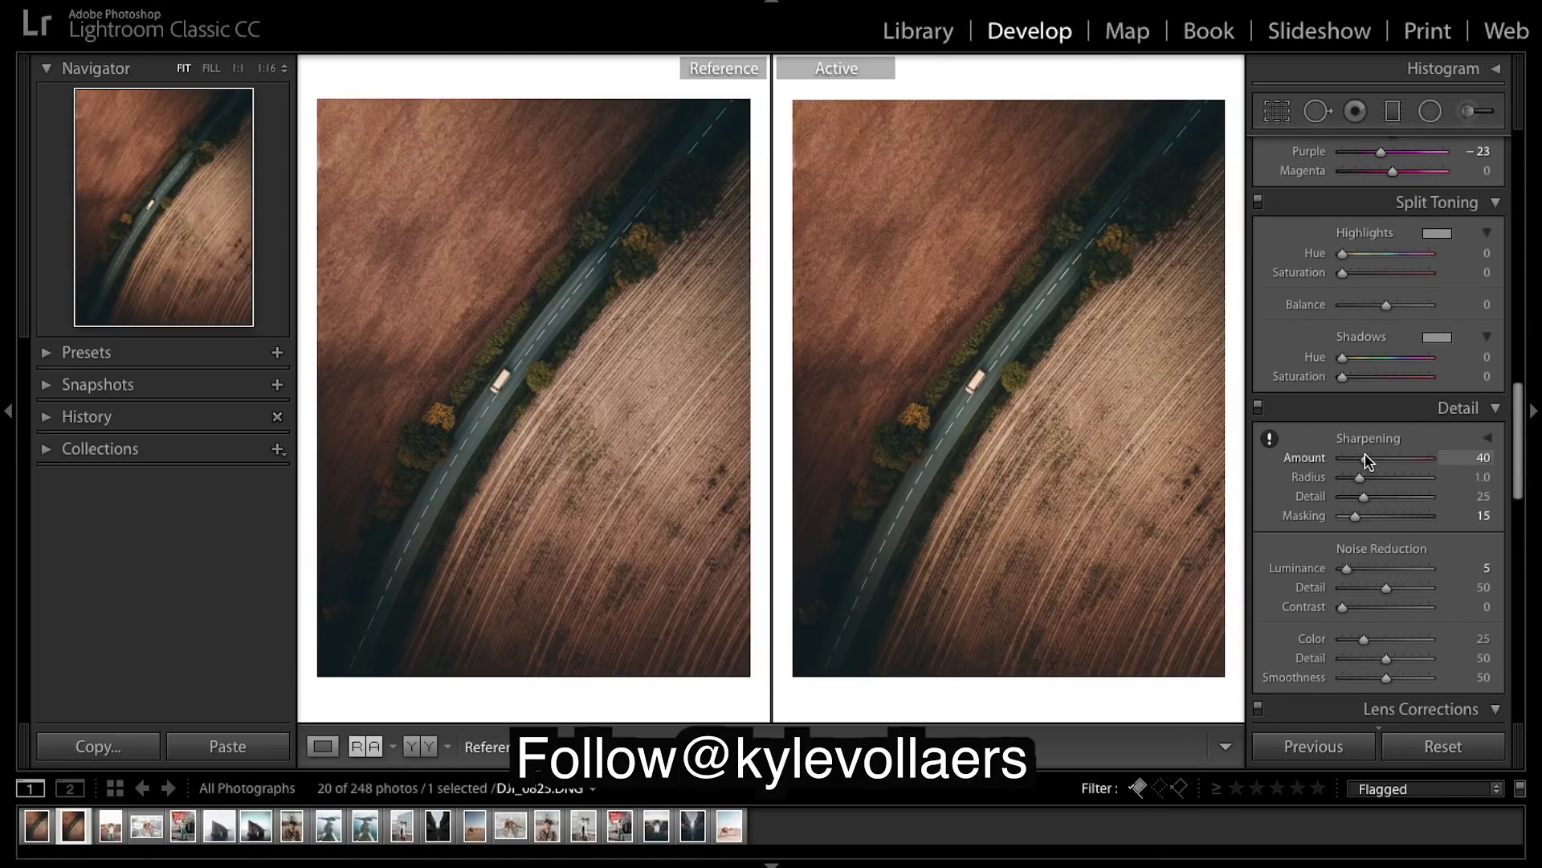
pyautogui.press('z')
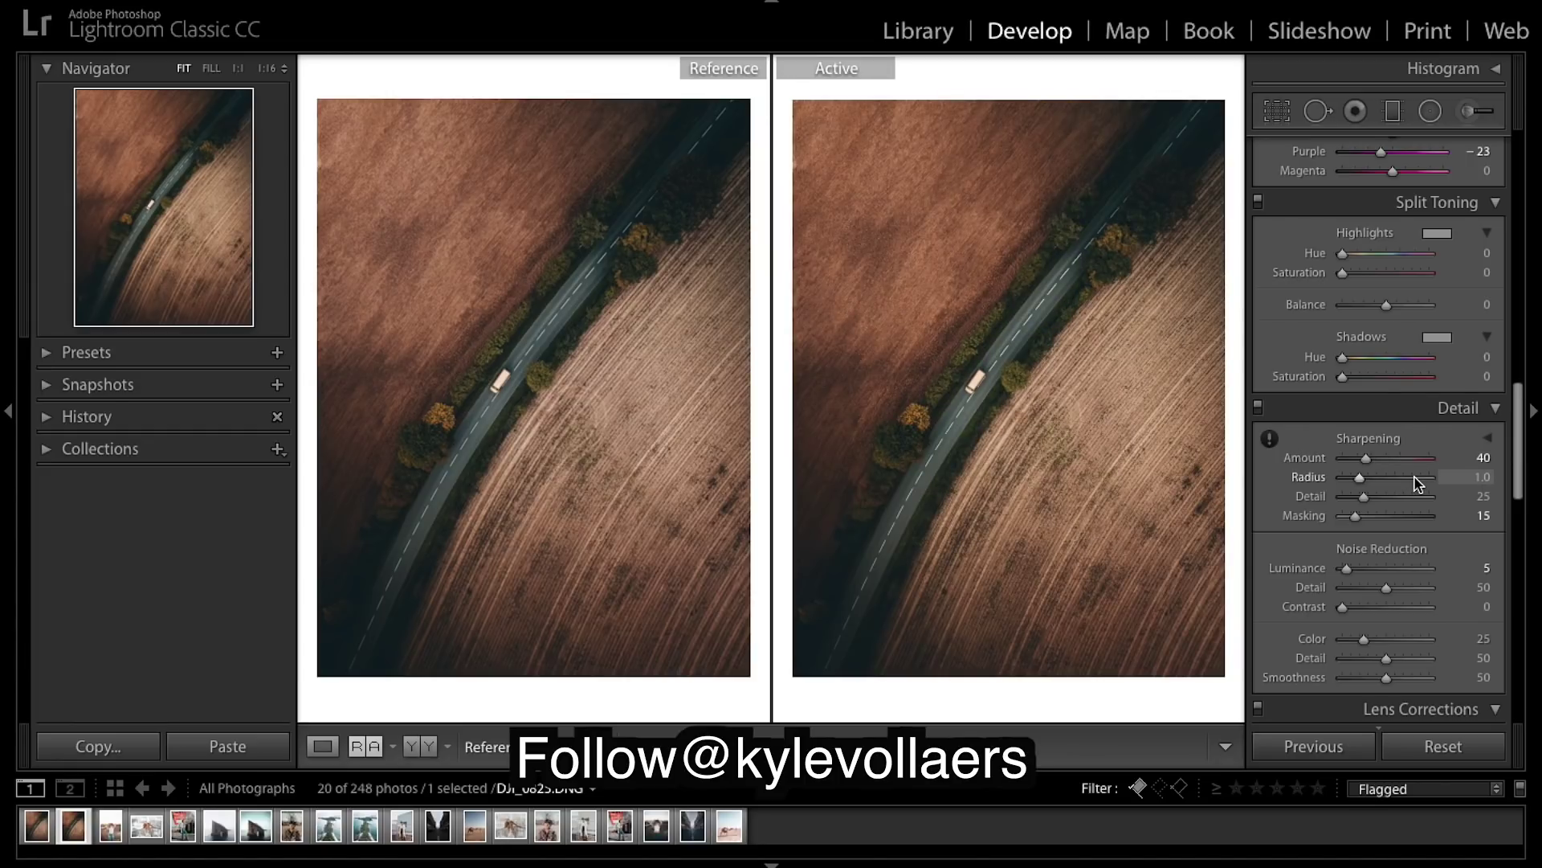
pyautogui.click(38, 828)
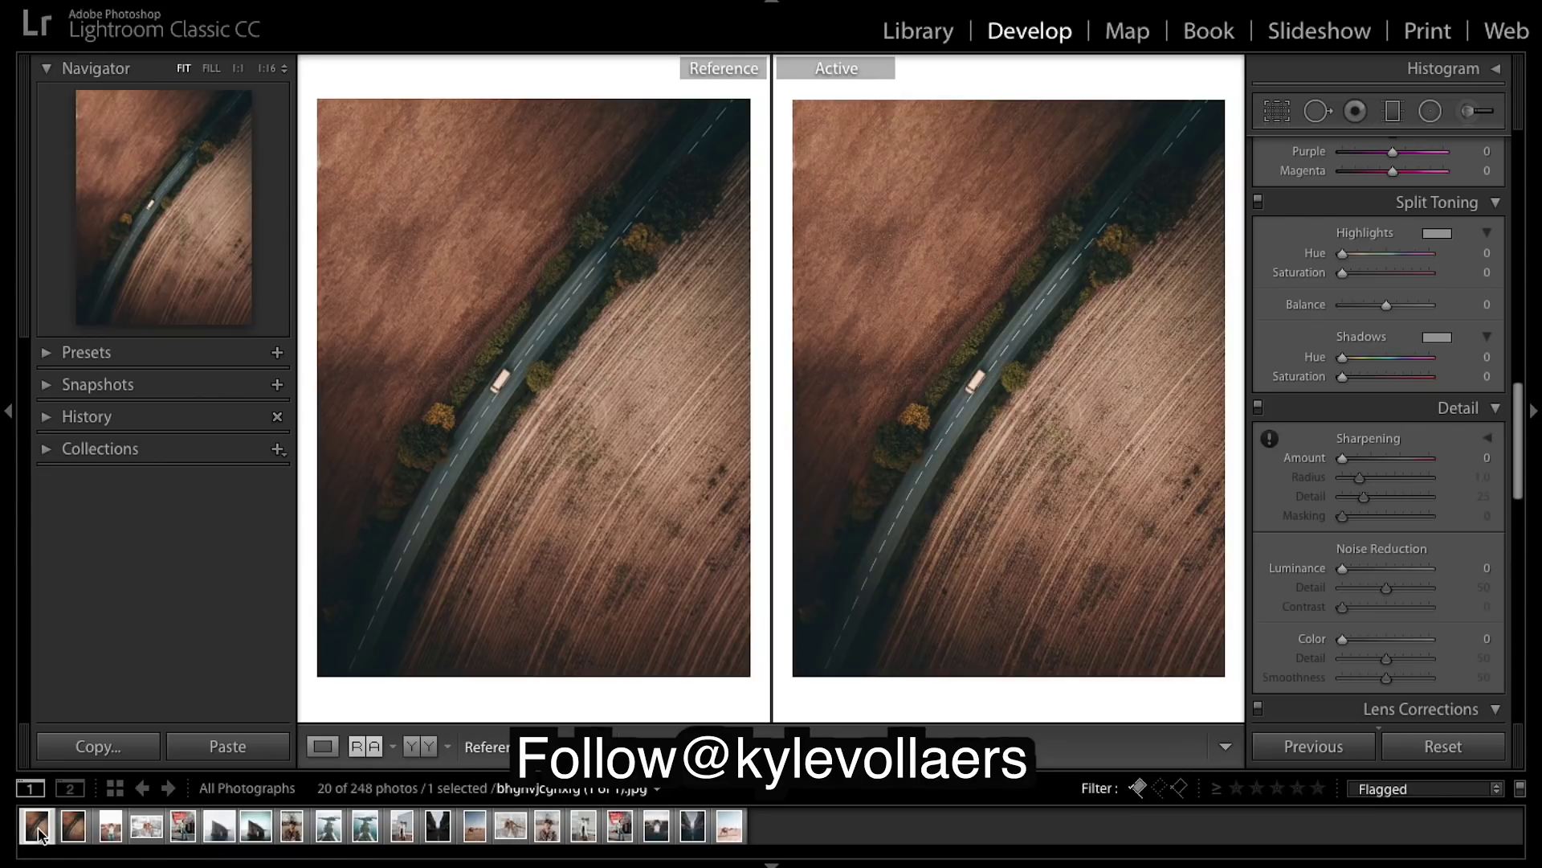
pyautogui.click(74, 827)
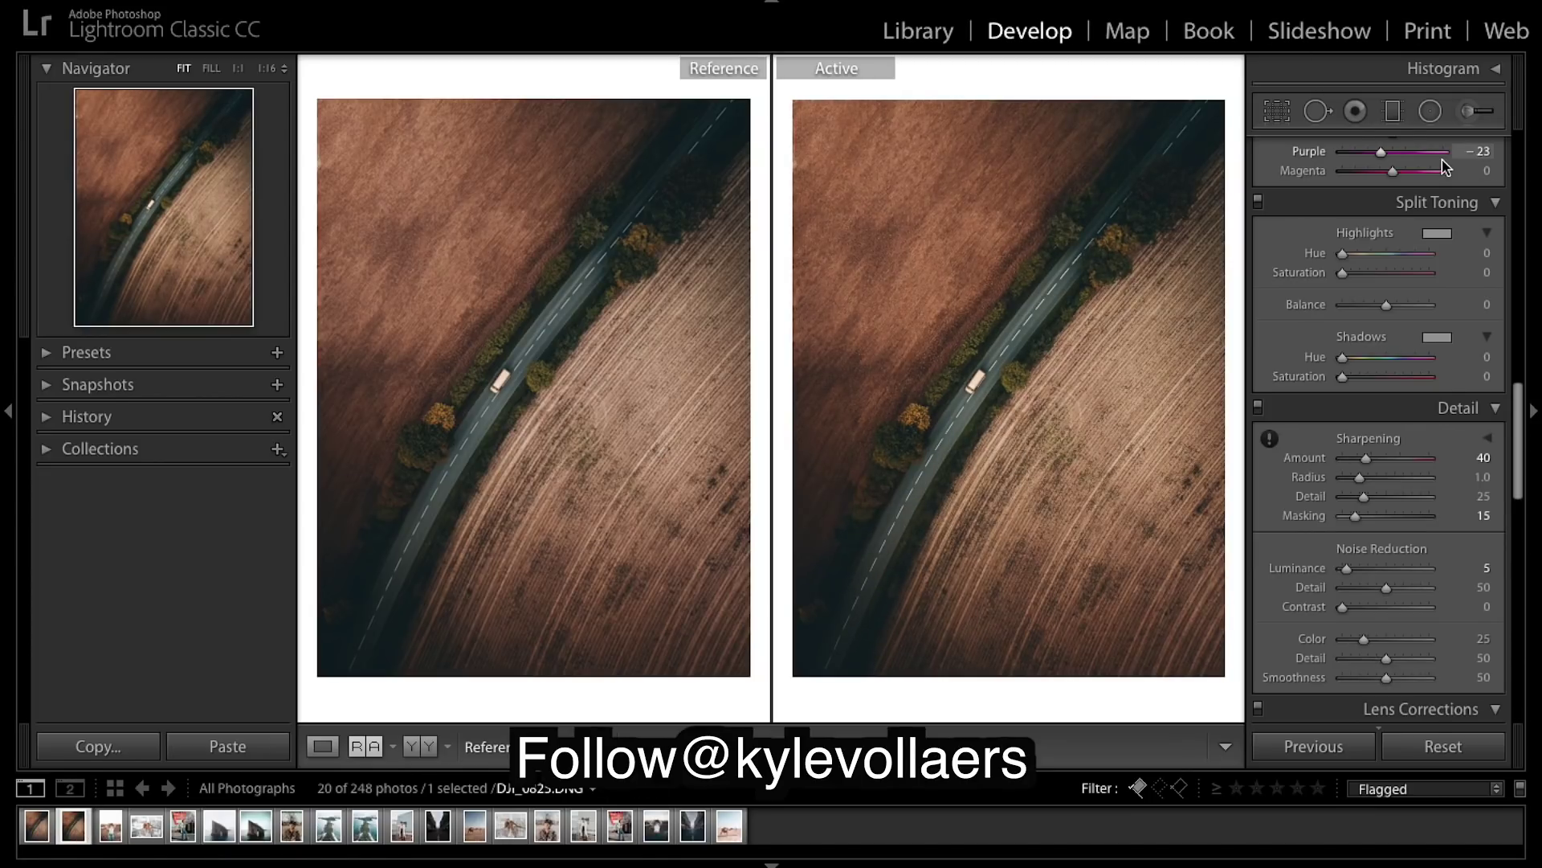
pyautogui.scroll(5, 1446, 166)
pyautogui.scroll(5, 1446, 166)
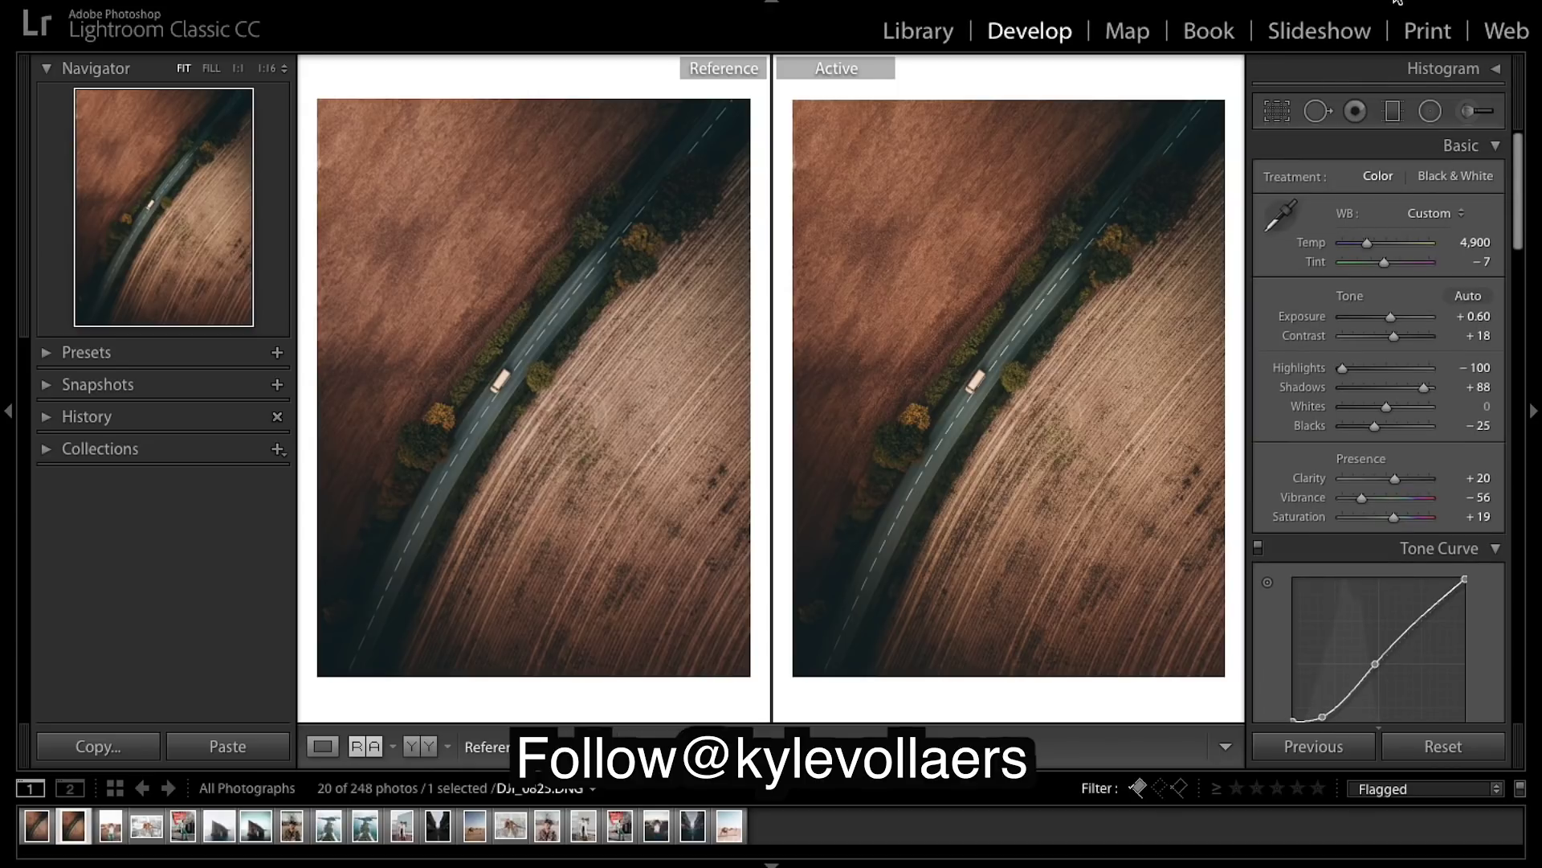
# Step: Select the existing field gradient, shift it down-right, and set its Exposure to 1.46
pyautogui.click(1394, 111)
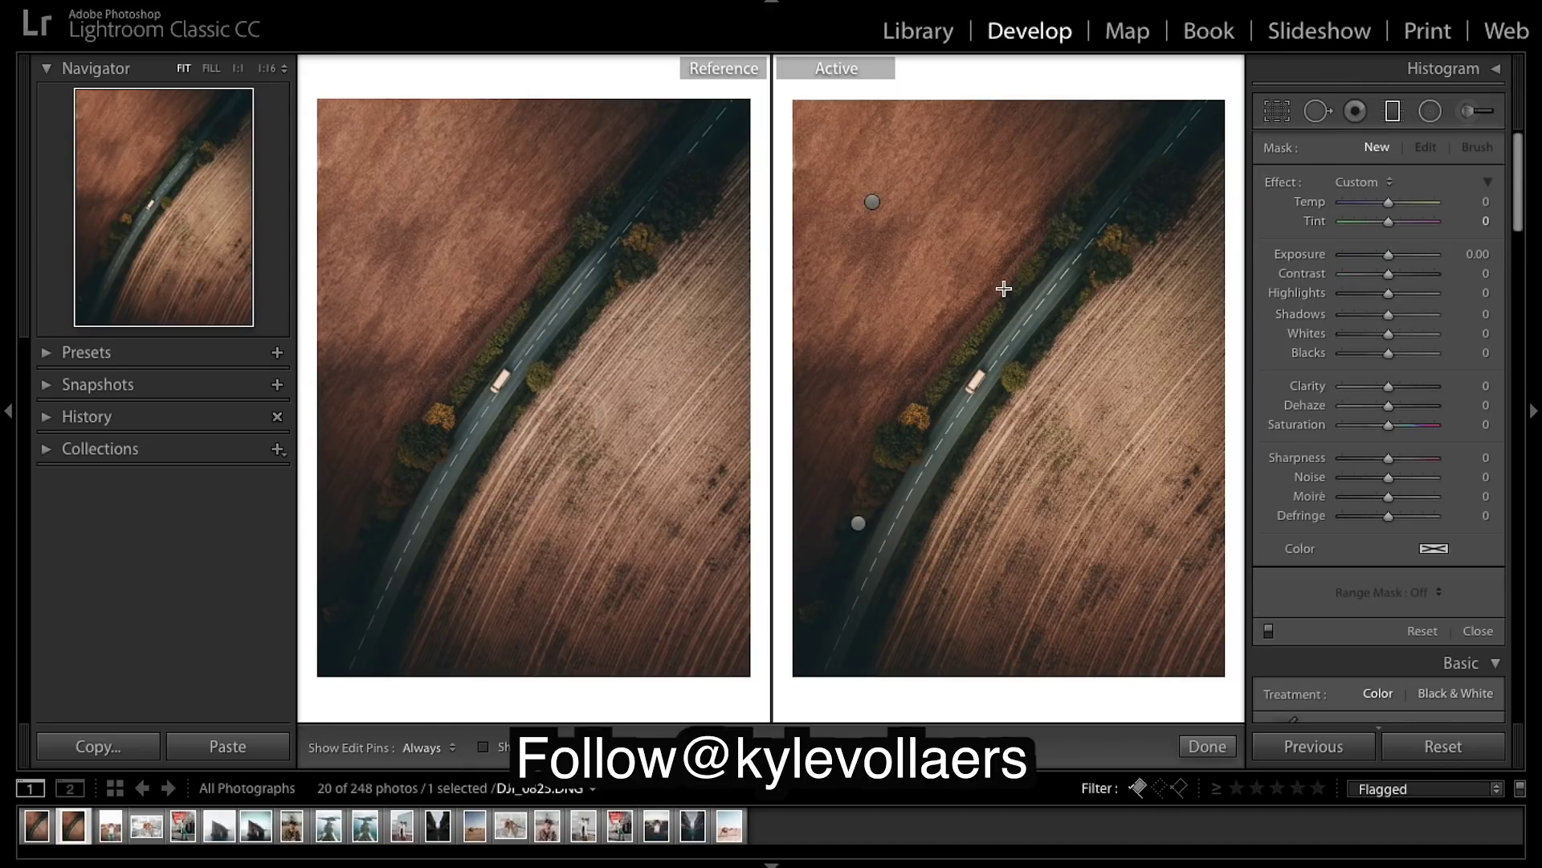
pyautogui.click(872, 201)
pyautogui.moveTo(1405, 254); pyautogui.dragTo(1409, 259)
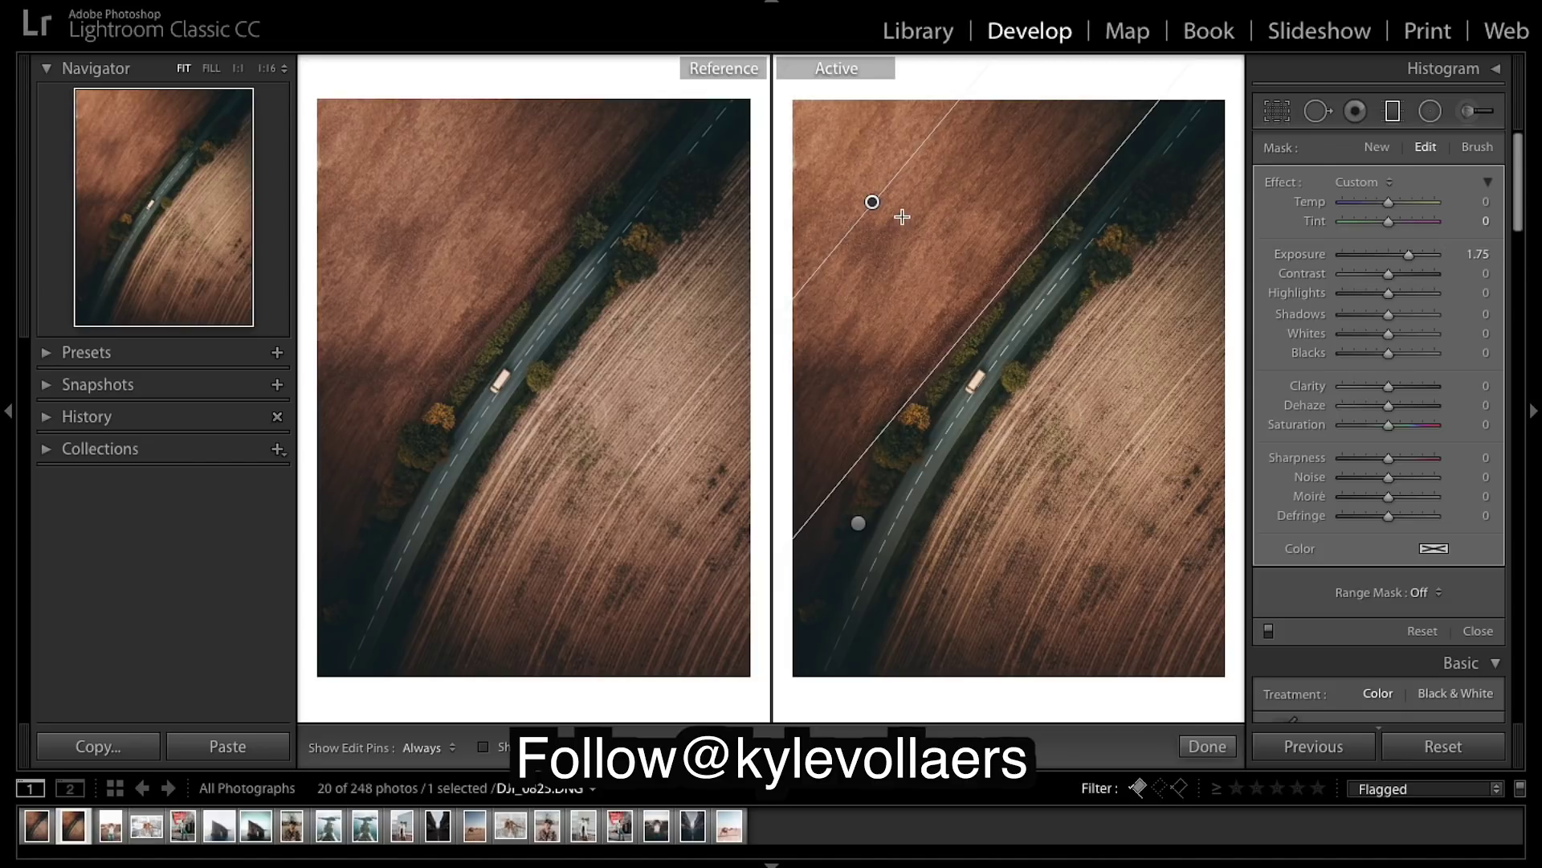
pyautogui.moveTo(875, 203); pyautogui.dragTo(880, 234)
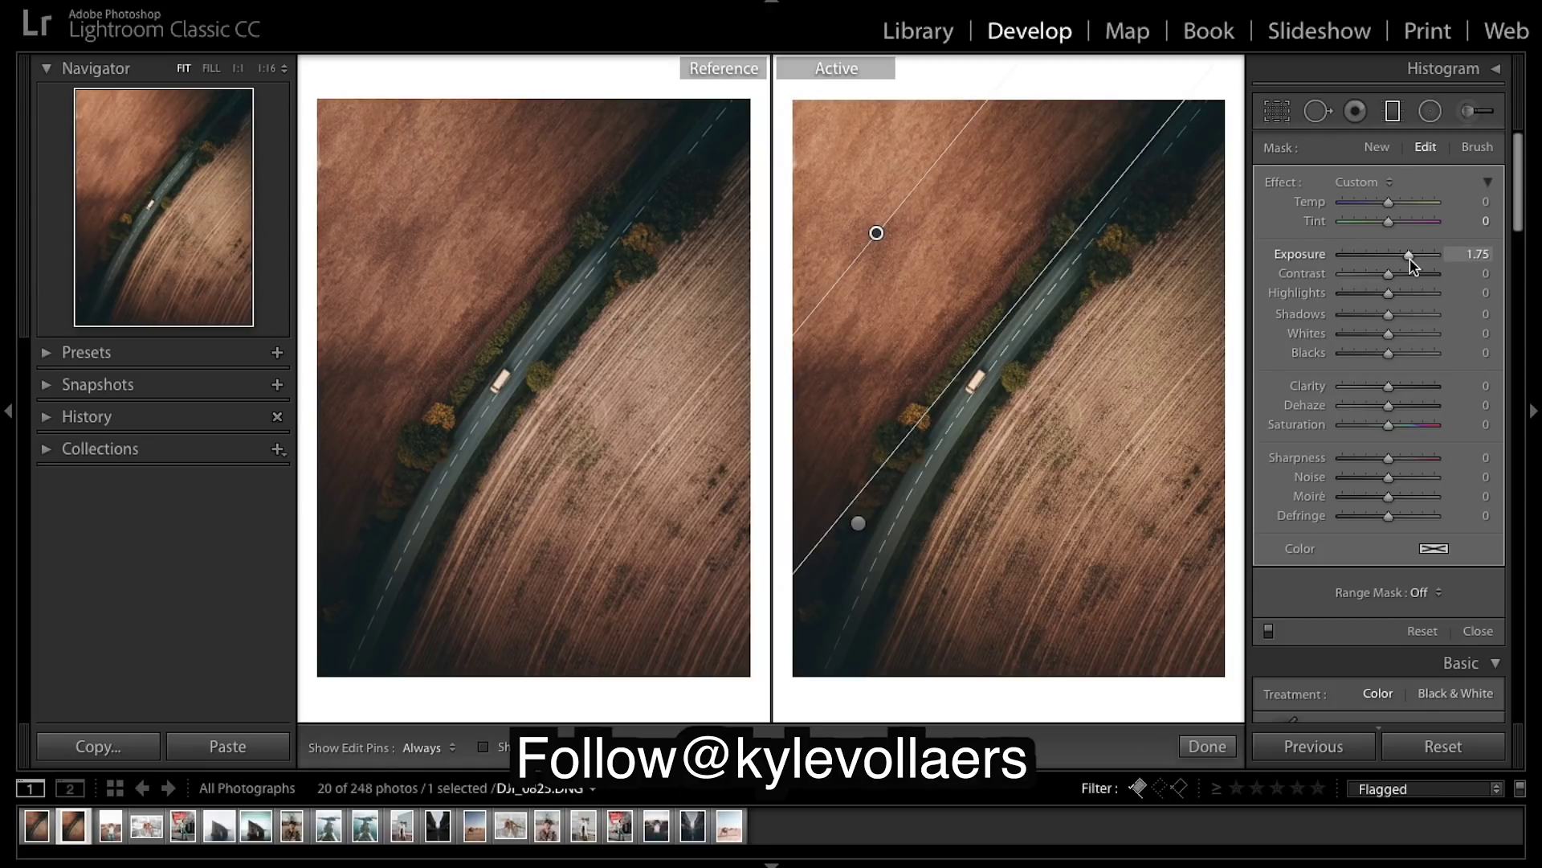
pyautogui.moveTo(1410, 259); pyautogui.dragTo(1407, 258)
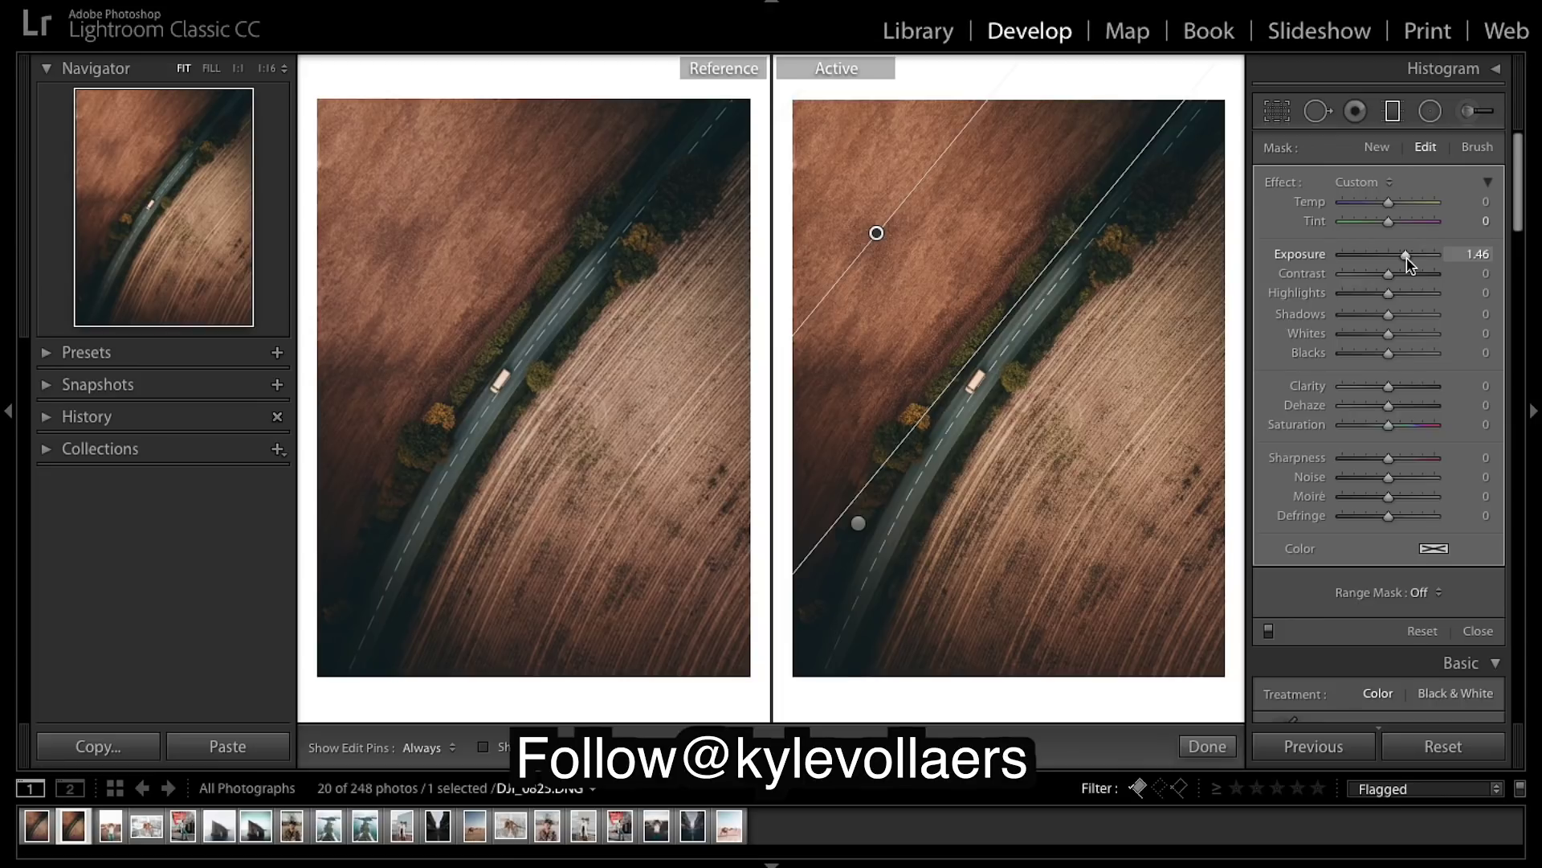
# Step: Give the gradient Saturation −33, rotate it slightly, and finish editing
pyautogui.moveTo(1390, 425); pyautogui.dragTo(1379, 424)
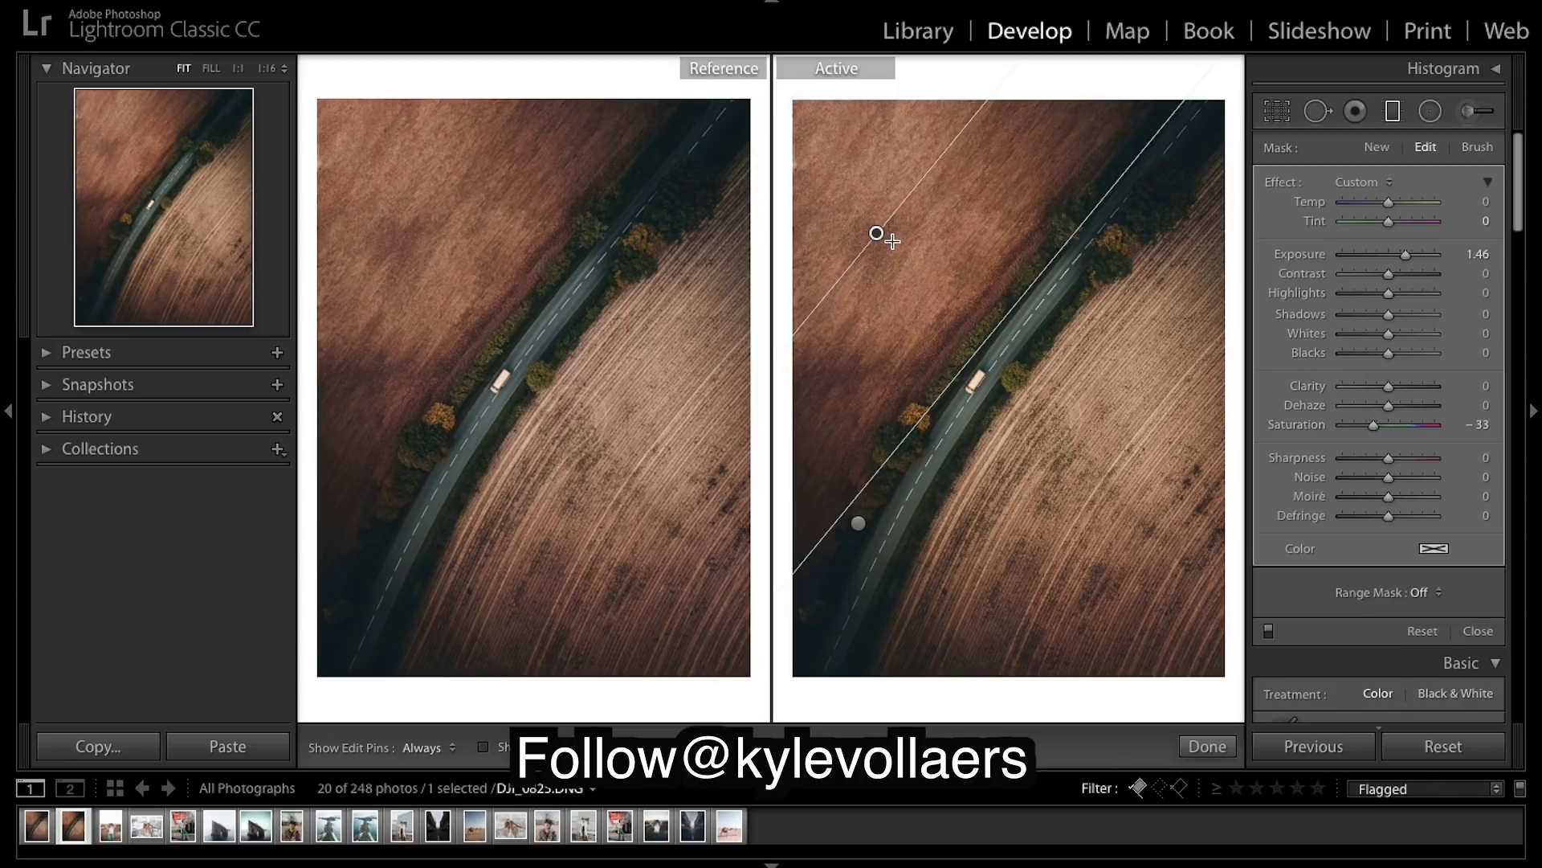
pyautogui.moveTo(878, 237); pyautogui.dragTo(865, 242)
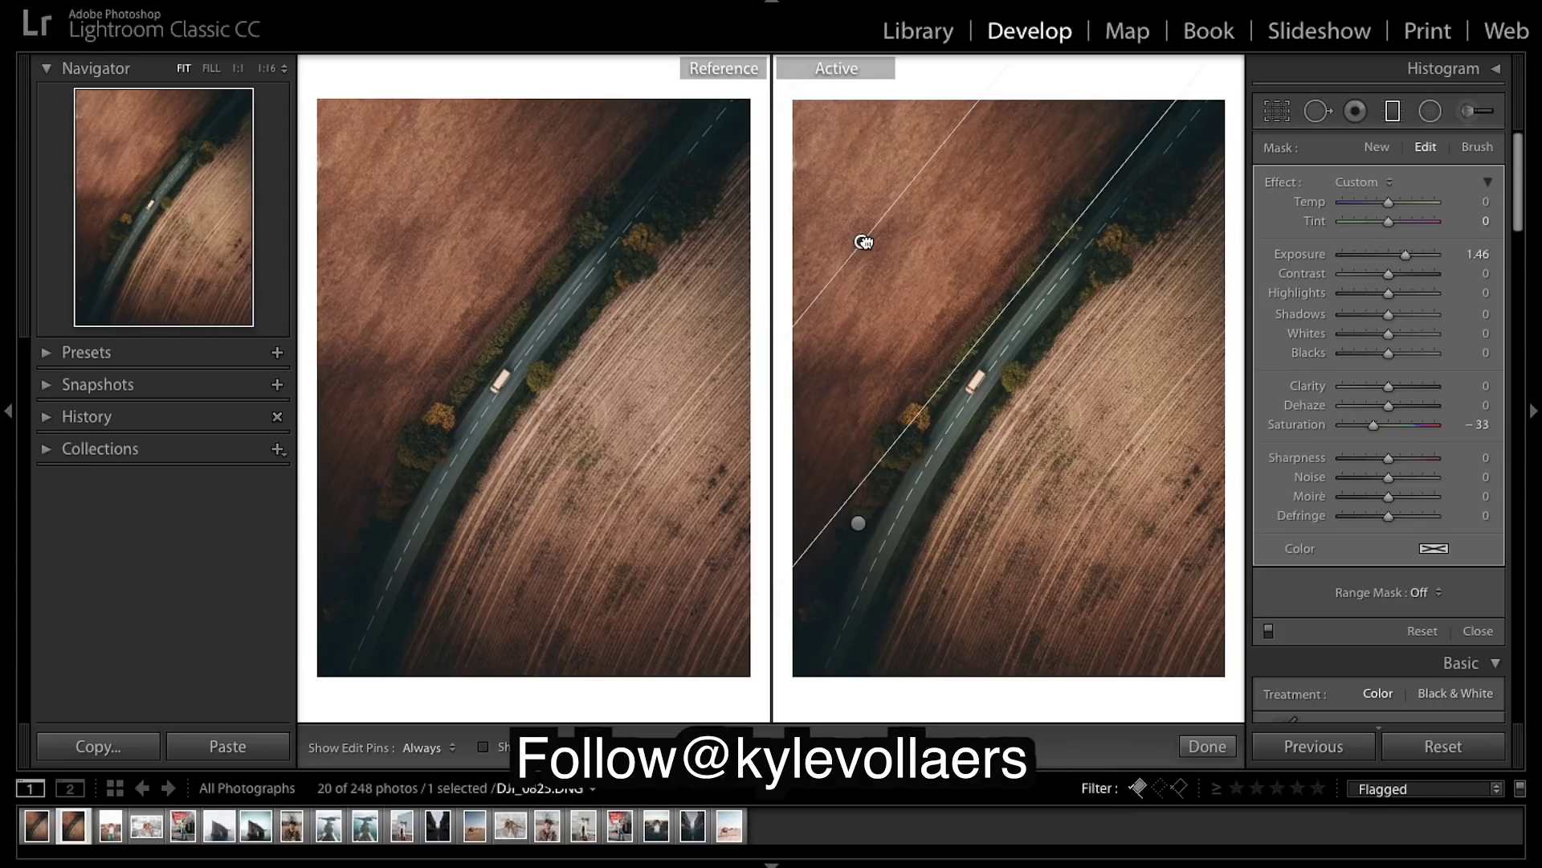
pyautogui.click(1208, 746)
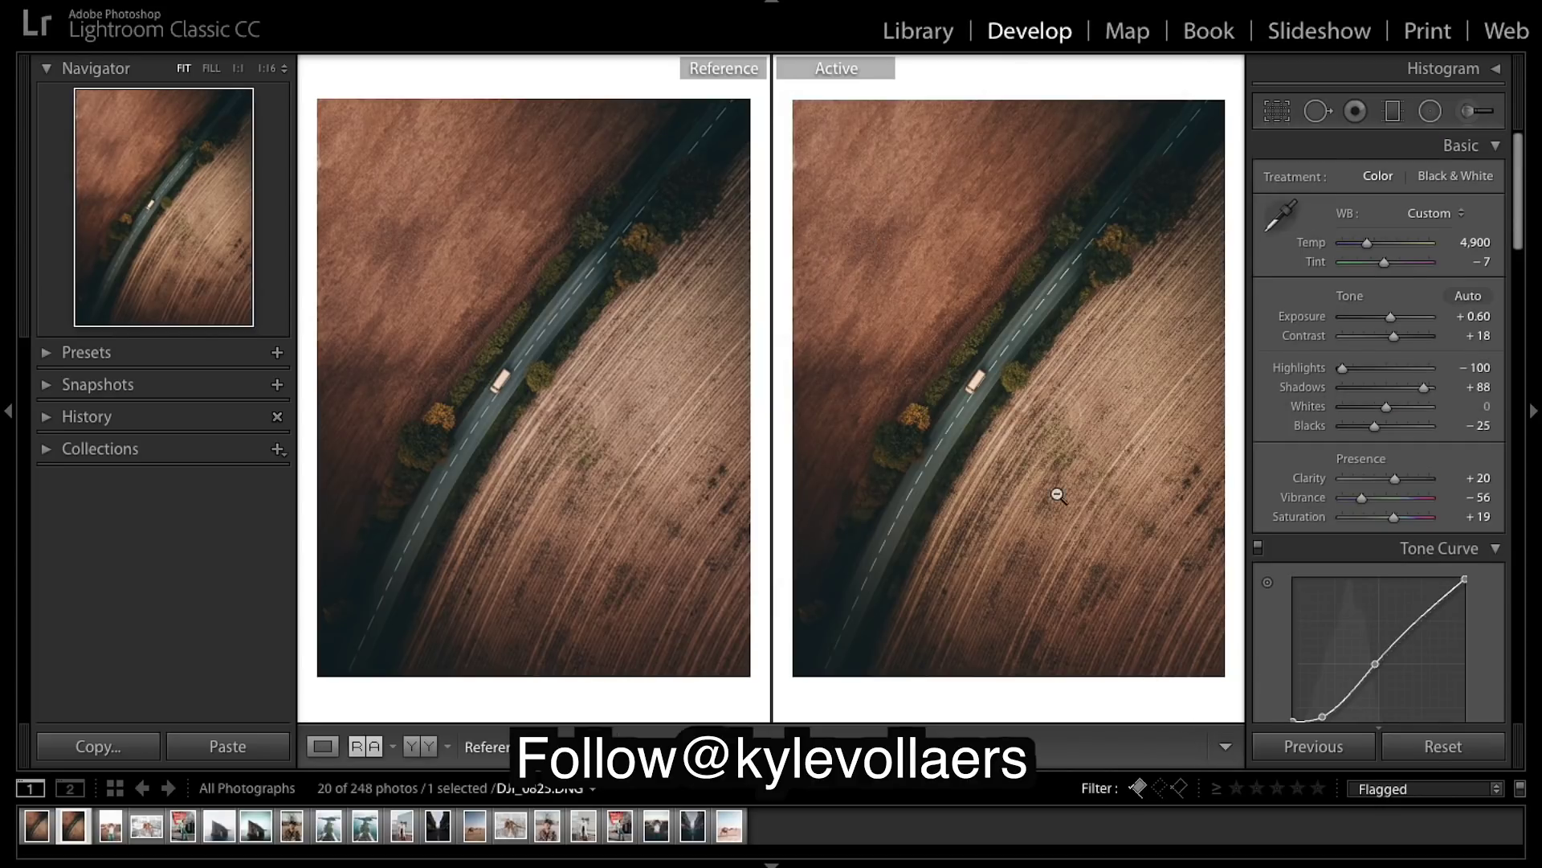
# Step: Compare with the before view, then mute Orange saturation to about −40
pyautogui.press('\\')
pyautogui.press('\\')
pyautogui.scroll(-1, 1406, 374)
pyautogui.scroll(-5, 1405, 374)
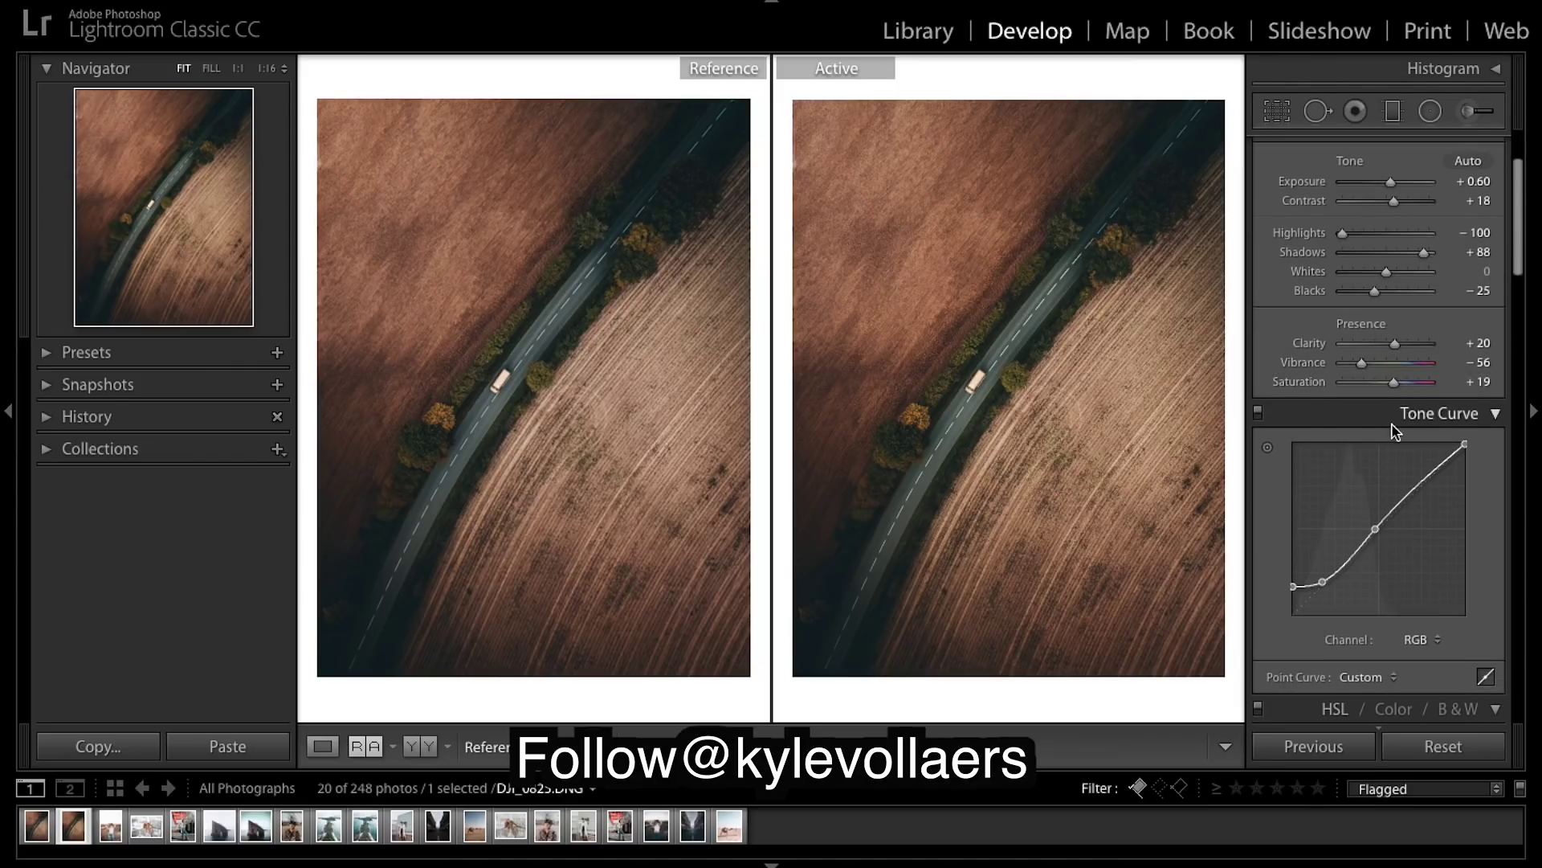
pyautogui.scroll(-15, 1394, 424)
pyautogui.scroll(-3, 1394, 431)
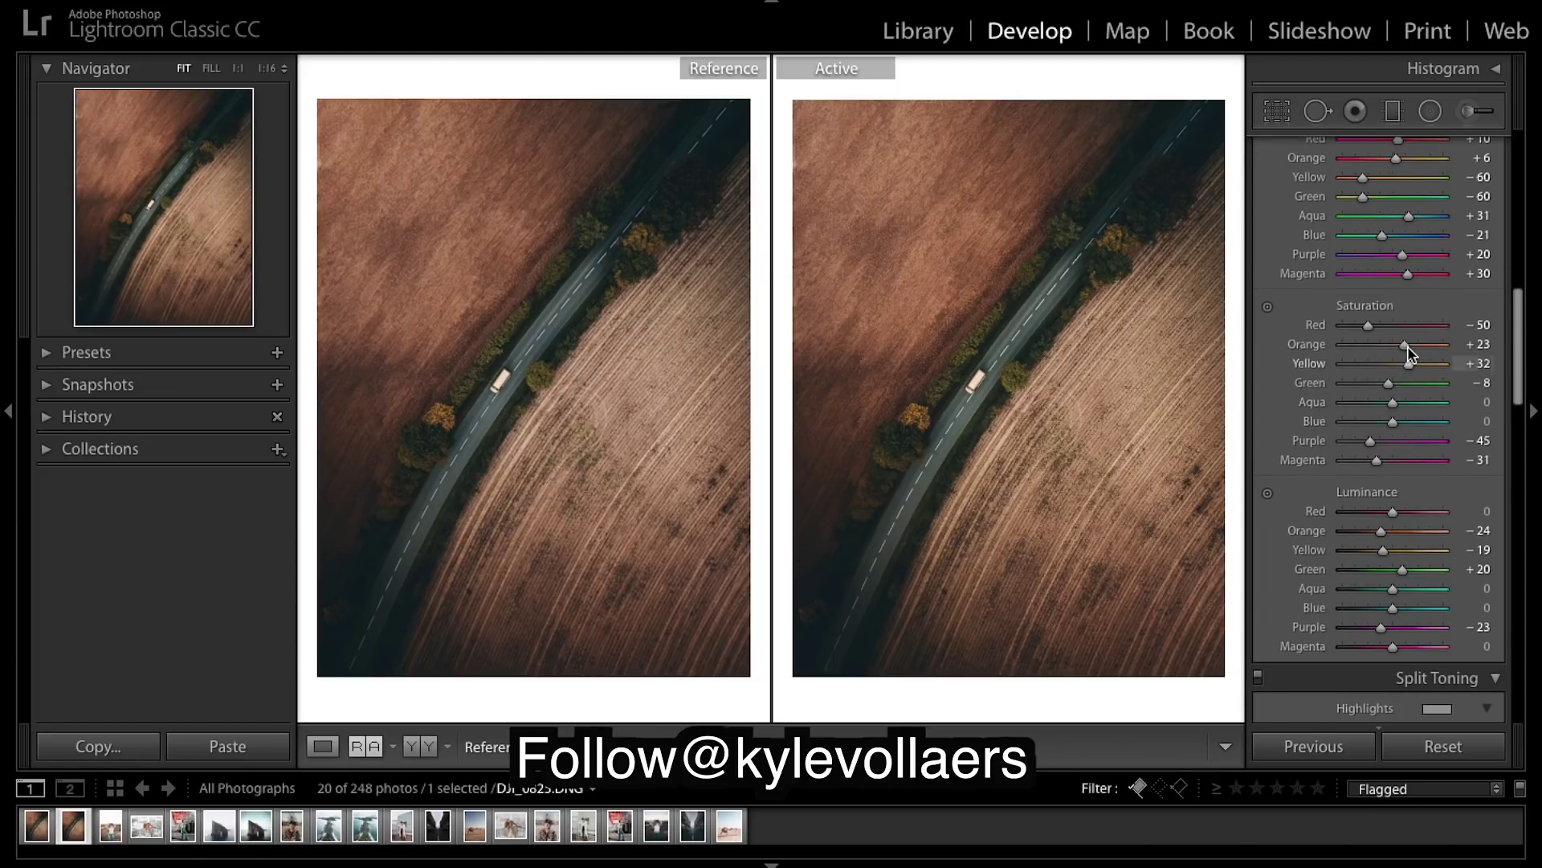
pyautogui.moveTo(1405, 346); pyautogui.dragTo(1317, 347)
pyautogui.moveTo(1342, 345); pyautogui.dragTo(1404, 371)
pyautogui.moveTo(1404, 371); pyautogui.dragTo(1406, 371)
# Step: Shift the Orange hue toward yellow, to about +36
pyautogui.scroll(3, 1399, 258)
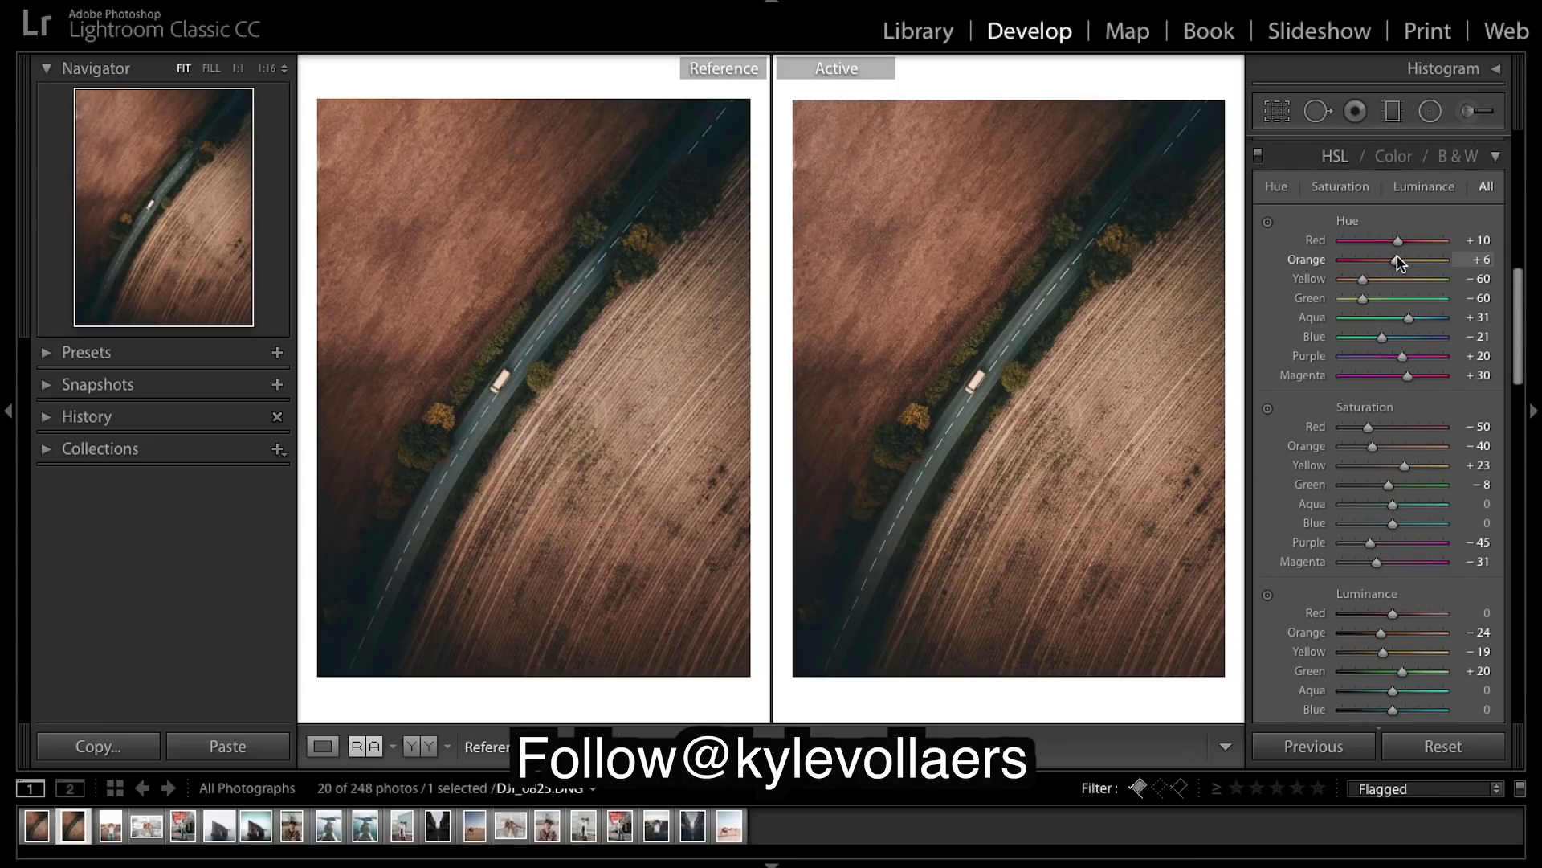
pyautogui.moveTo(1398, 263); pyautogui.dragTo(1415, 266)
pyautogui.scroll(5, 1435, 224)
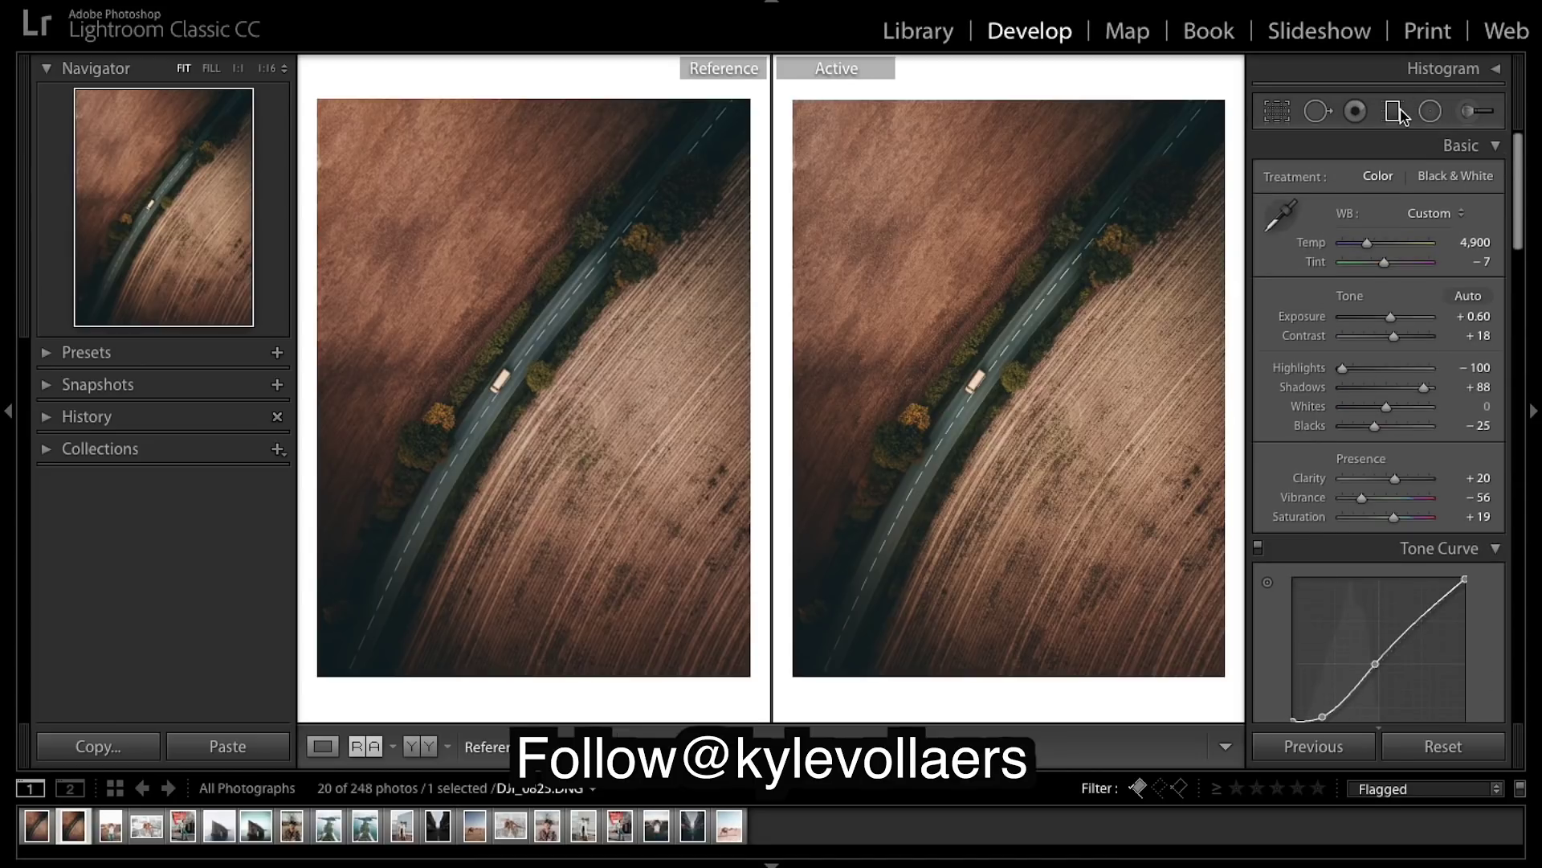
# Step: Warm the upper-field gradient by raising its Temp to about 8, then close editing
pyautogui.click(1392, 111)
pyautogui.click(861, 241)
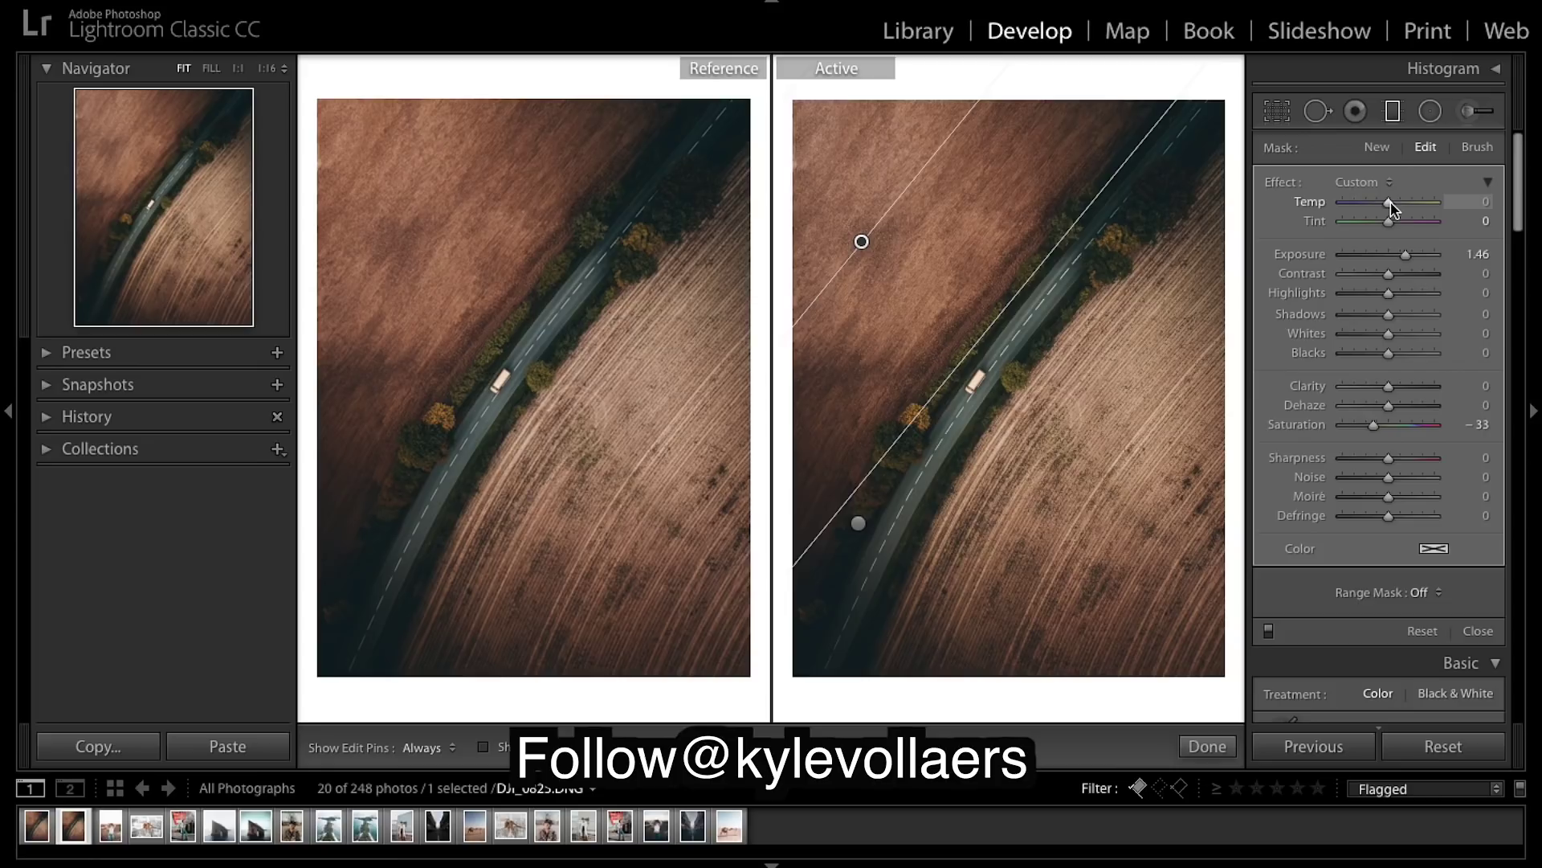
pyautogui.moveTo(1392, 207); pyautogui.dragTo(1395, 208)
pyautogui.click(1211, 745)
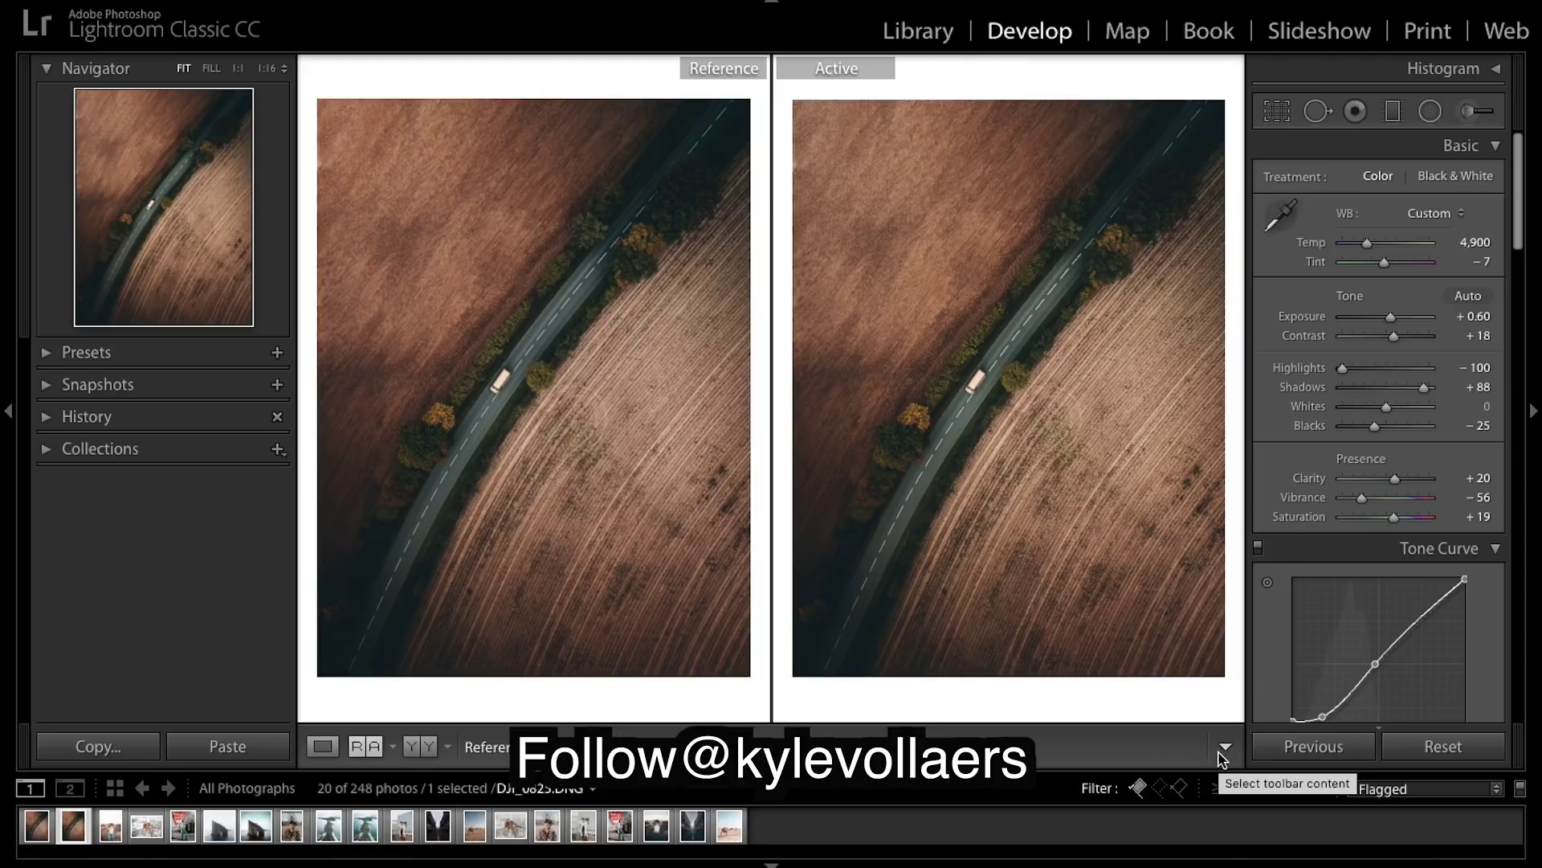
pyautogui.press('\\')
pyautogui.press('\\')
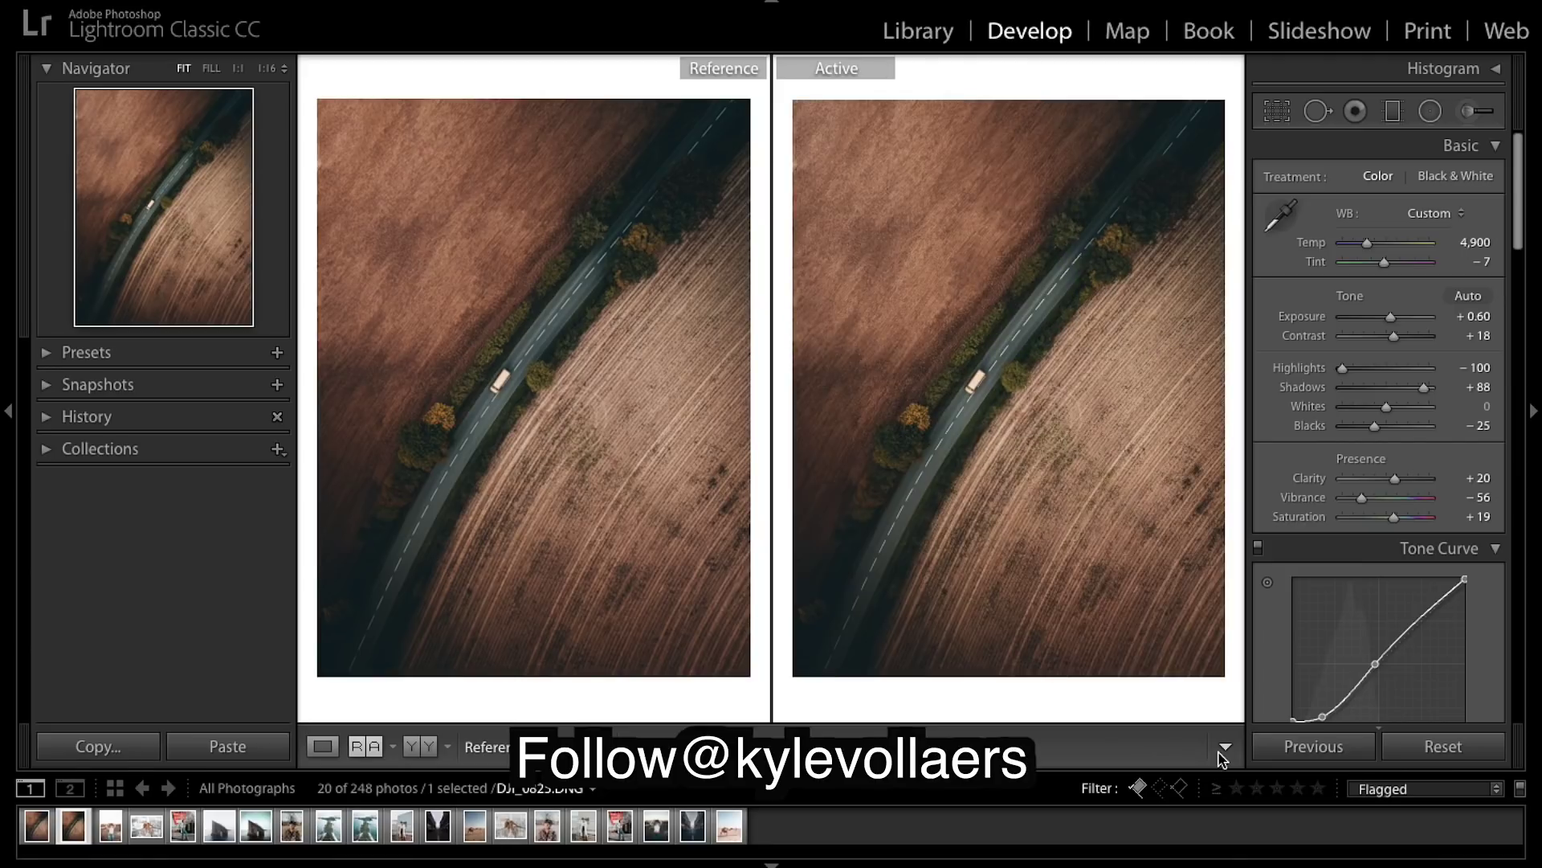
pyautogui.click(1467, 763)
pyautogui.hotkey('ctrl', 'z')
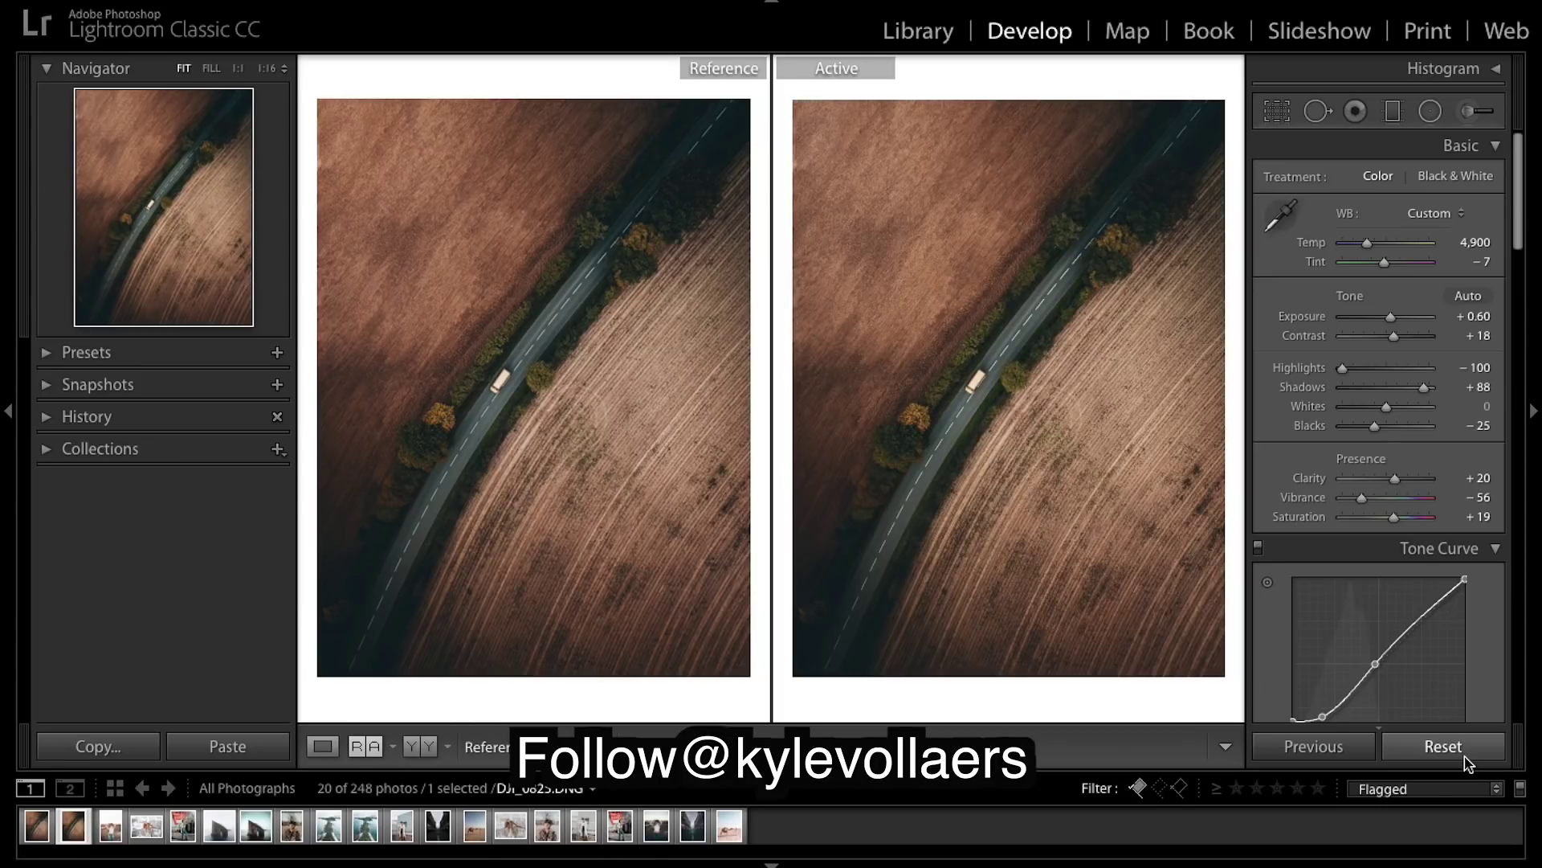